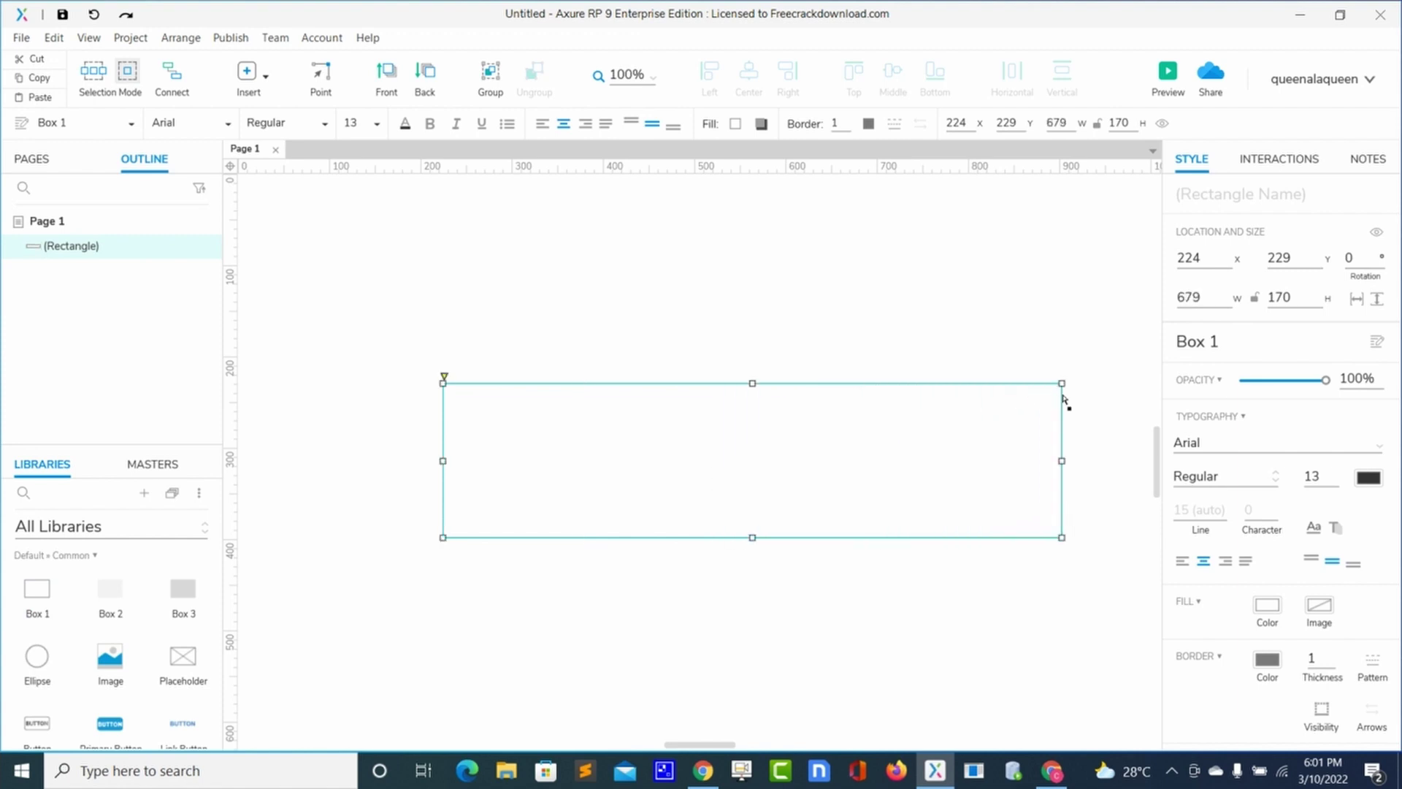
Step: Resize the rectangle to 679 × 13 at x 173, y 112 and overlay a 36-wide duplicate on its left end
drag(752, 538, 691, 285)
click(707, 283)
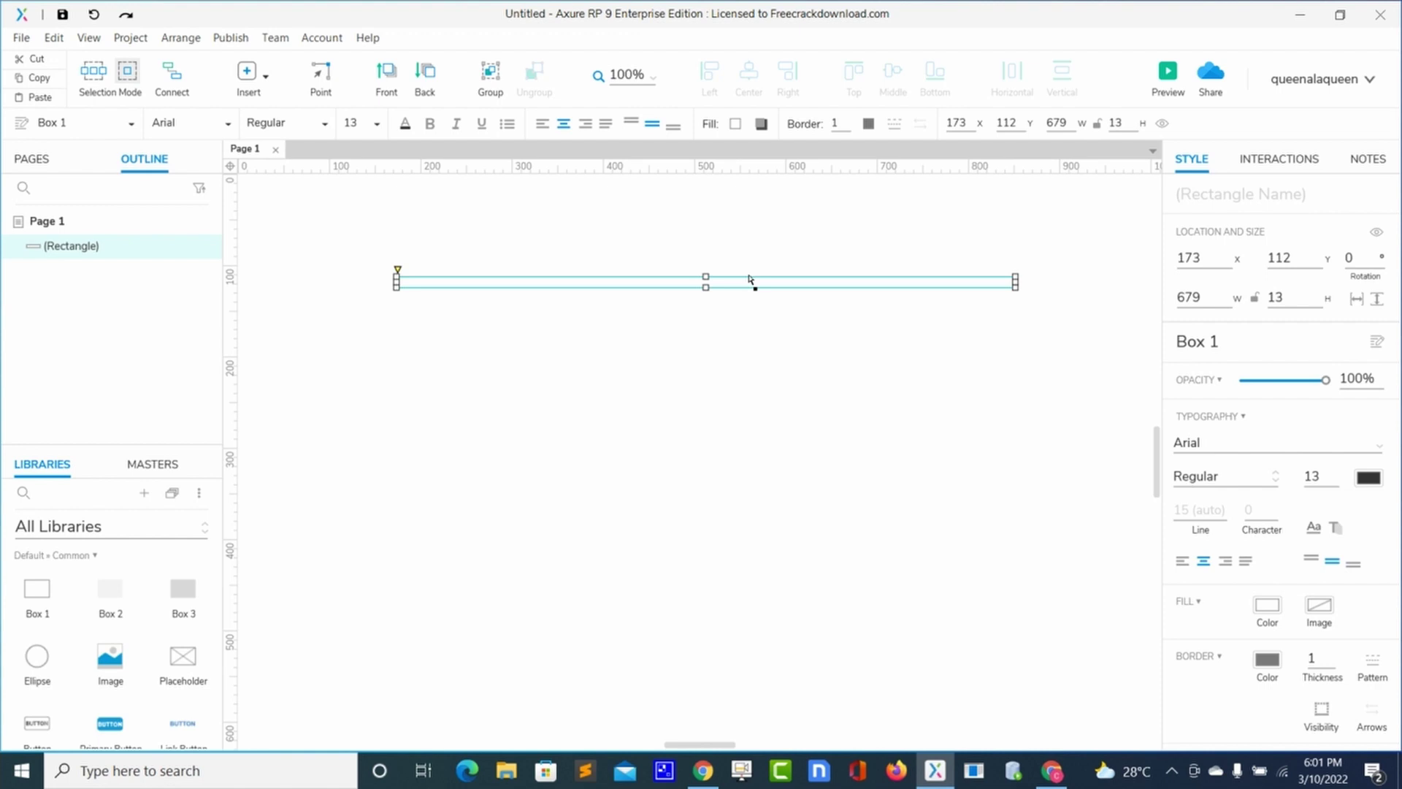
key(ctrl+d)
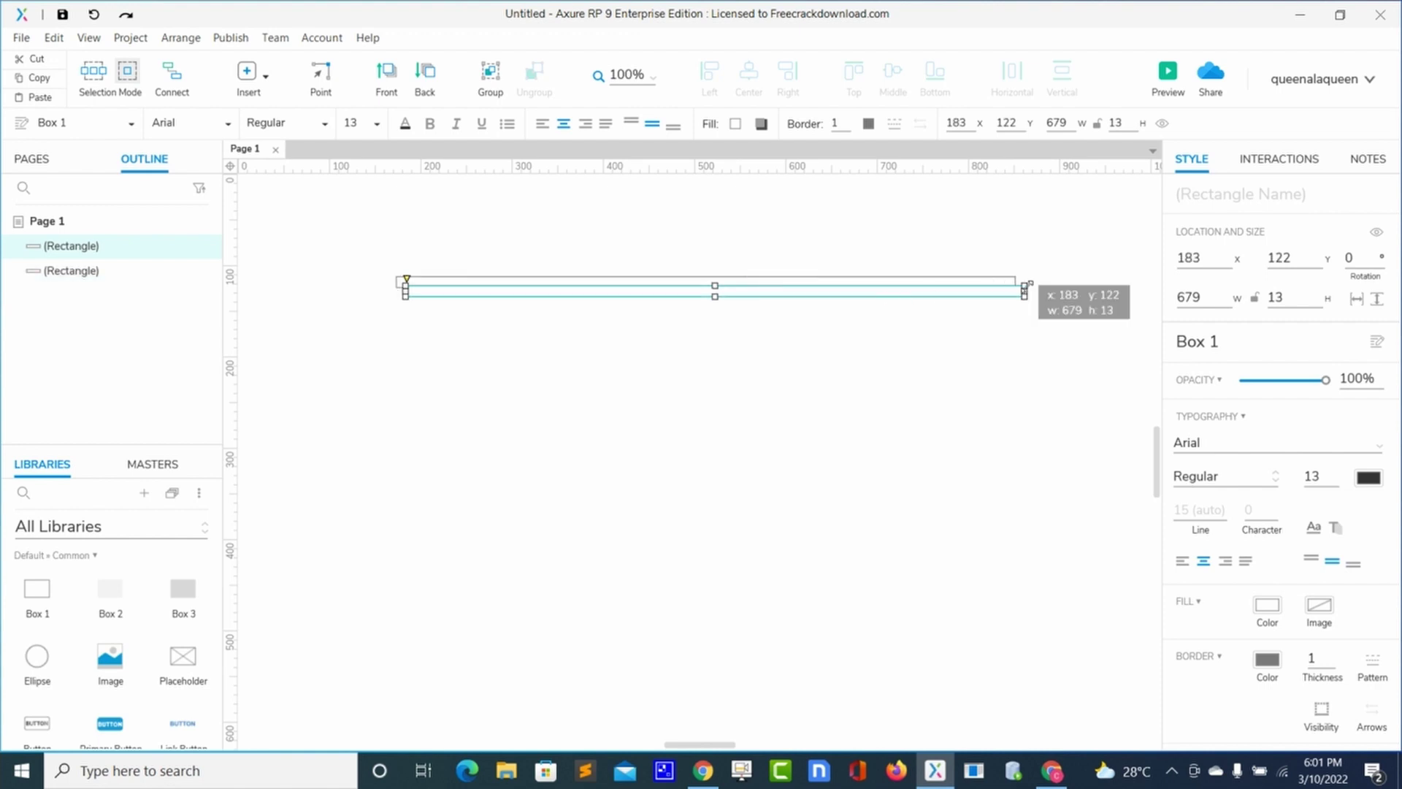
drag(1025, 291, 431, 283)
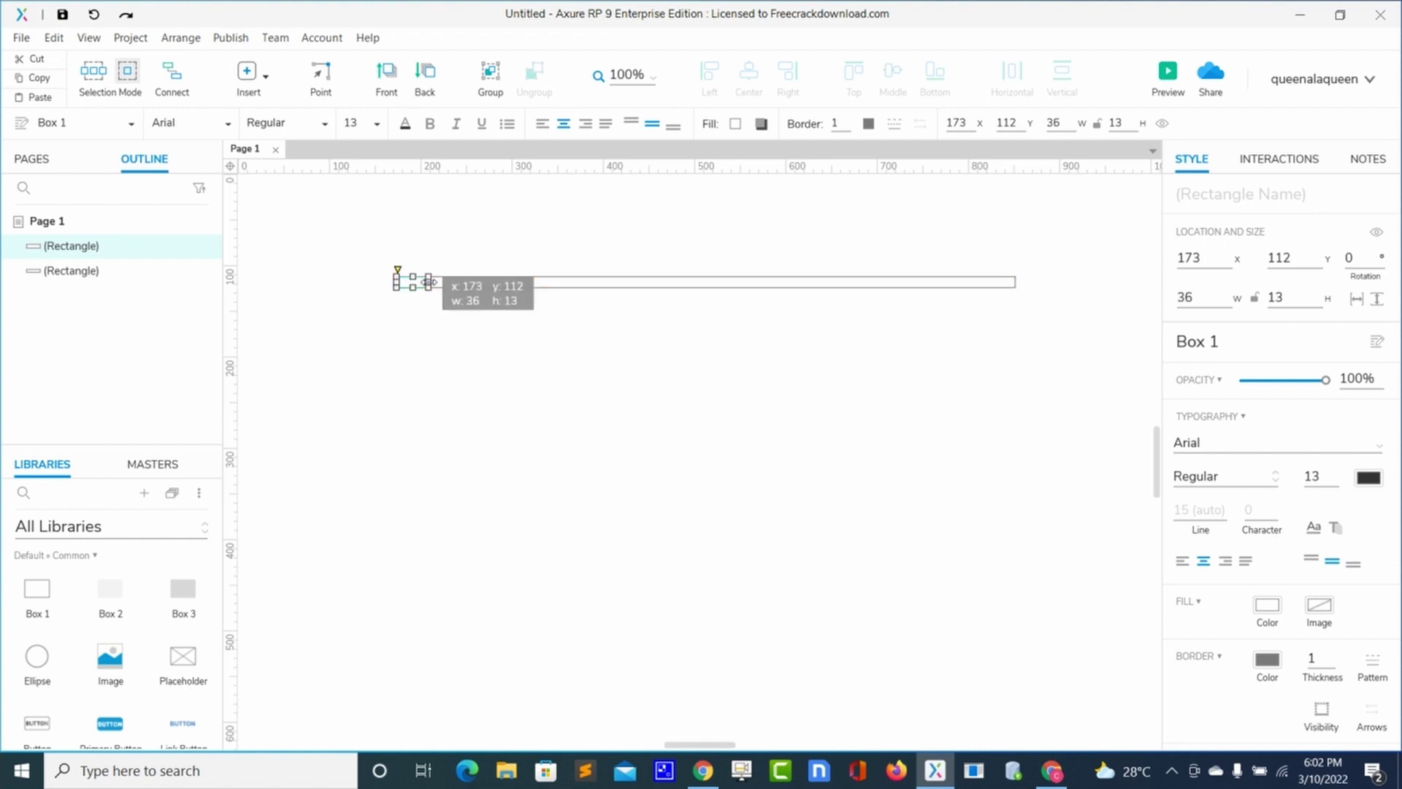
right_click(431, 284)
click(794, 389)
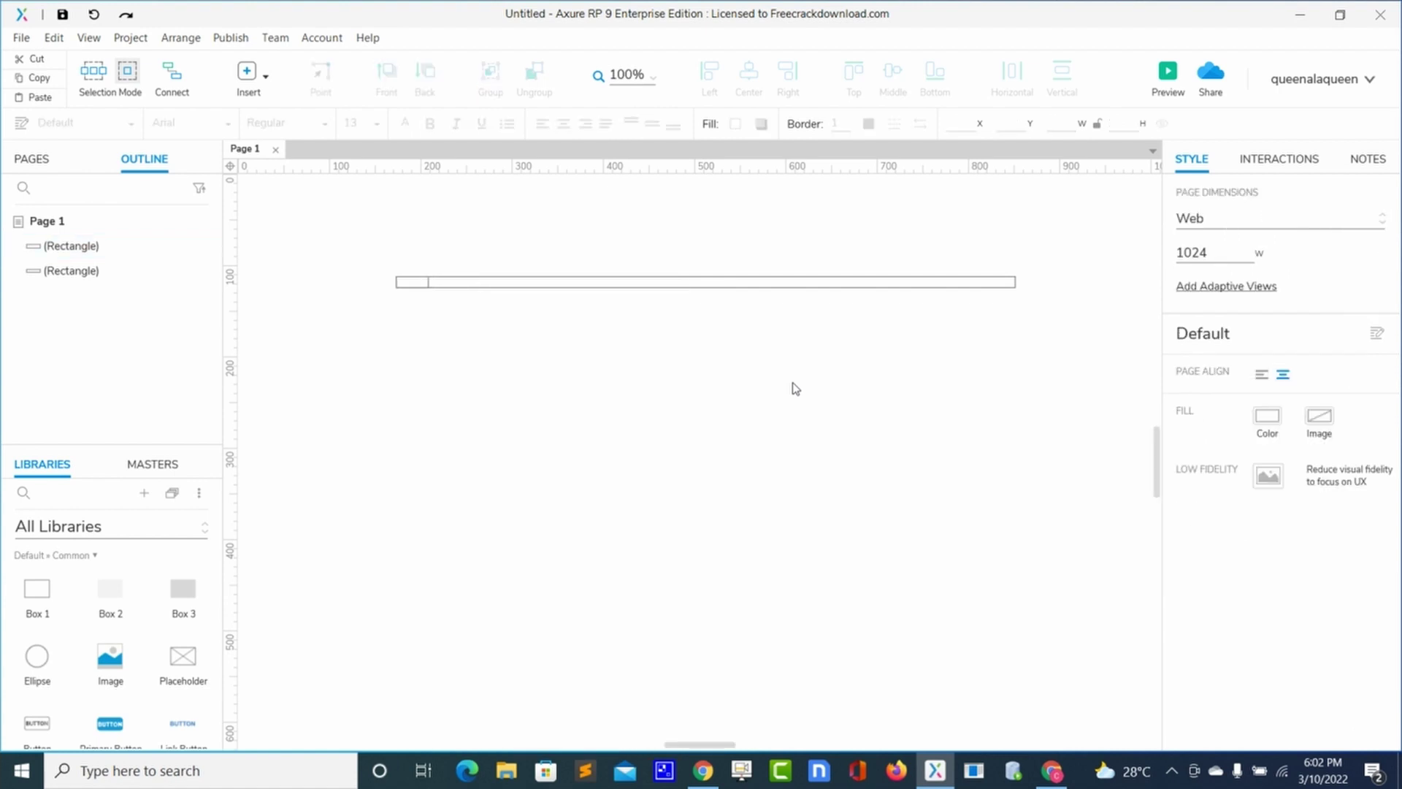
Step: Fill the short rectangle at the bar's left end with solid red #FF0000
click(420, 280)
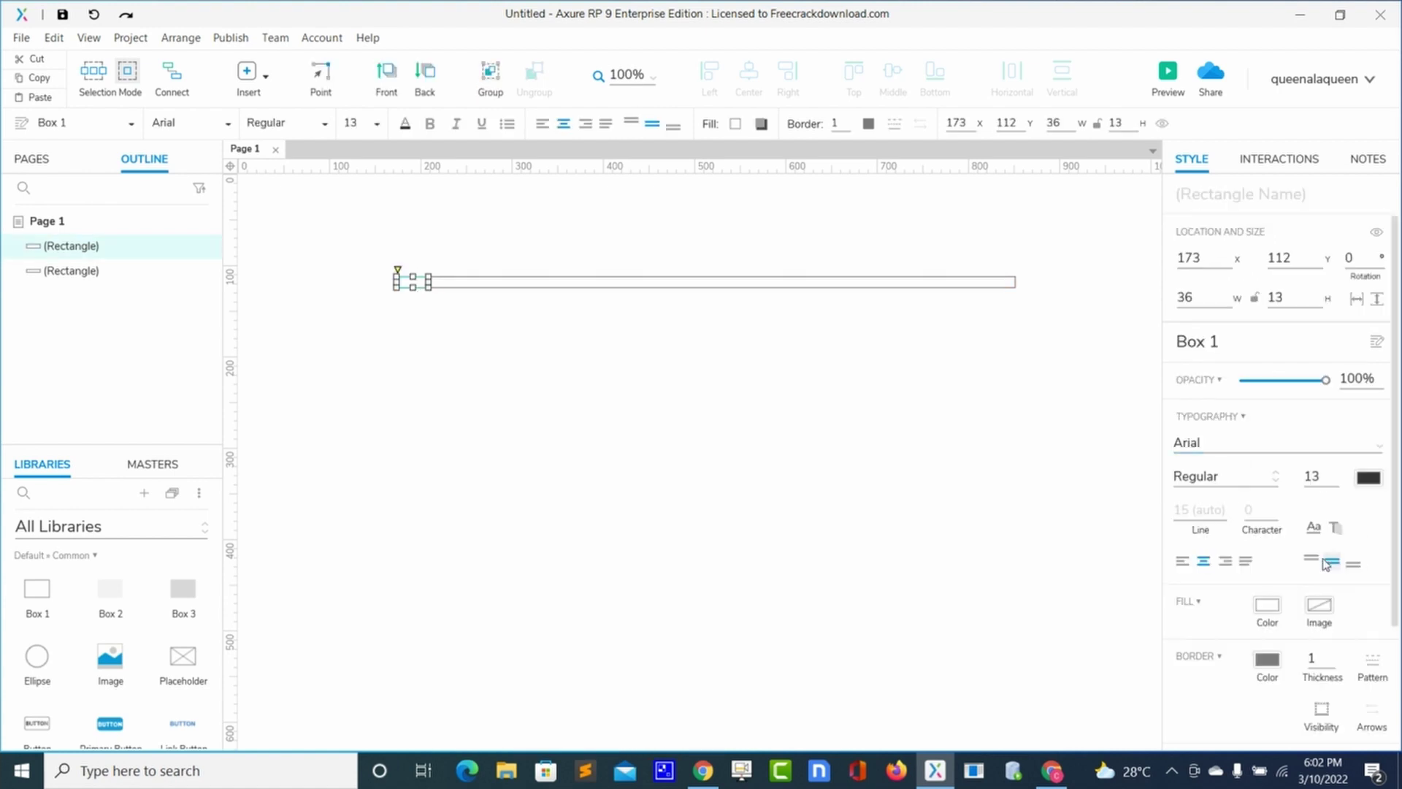
click(1269, 606)
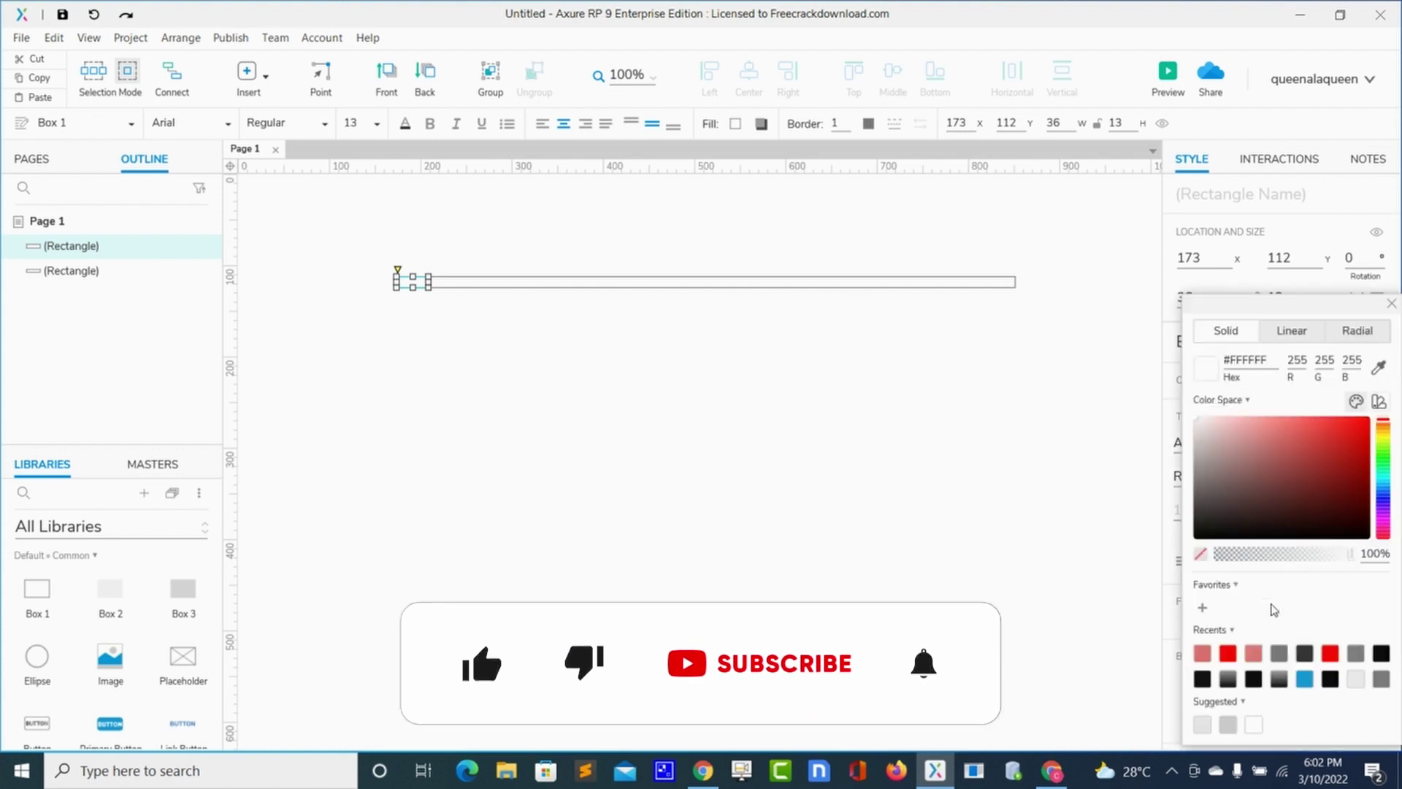
click(1353, 429)
drag(1355, 431, 1373, 409)
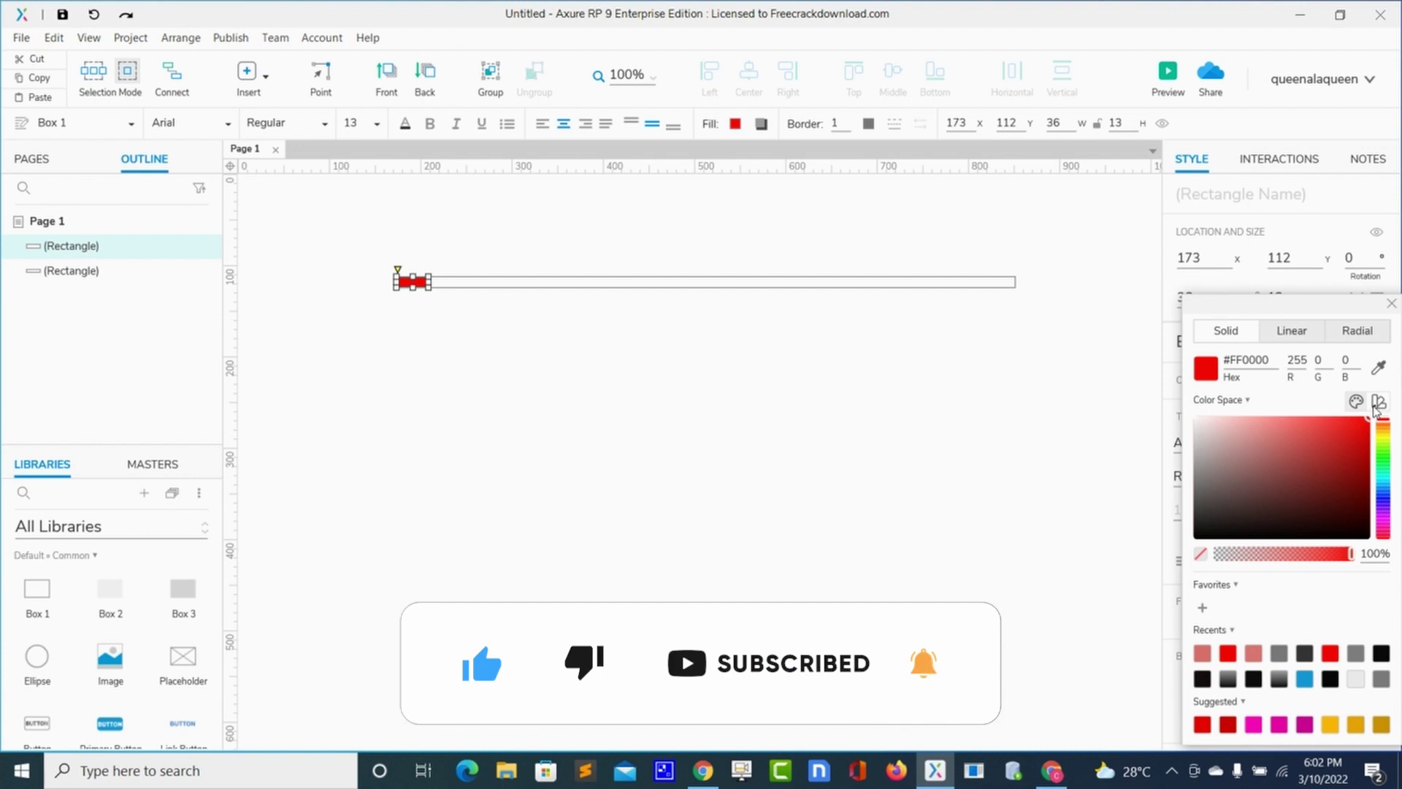
click(432, 352)
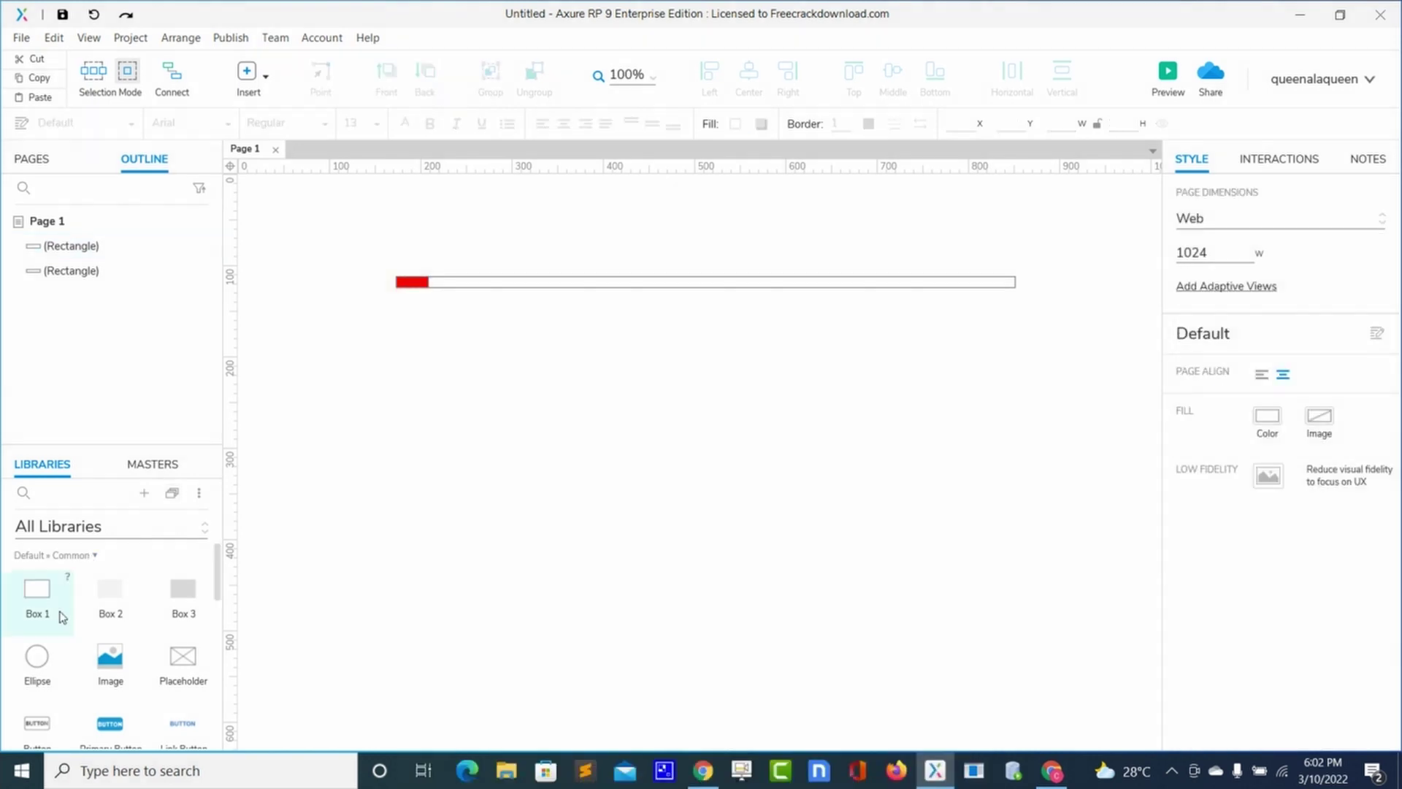
Step: Add a circle of about 61 × 61 over the bar's left end at x 161, y 88 and fill it with #E58D8D
drag(42, 660, 366, 354)
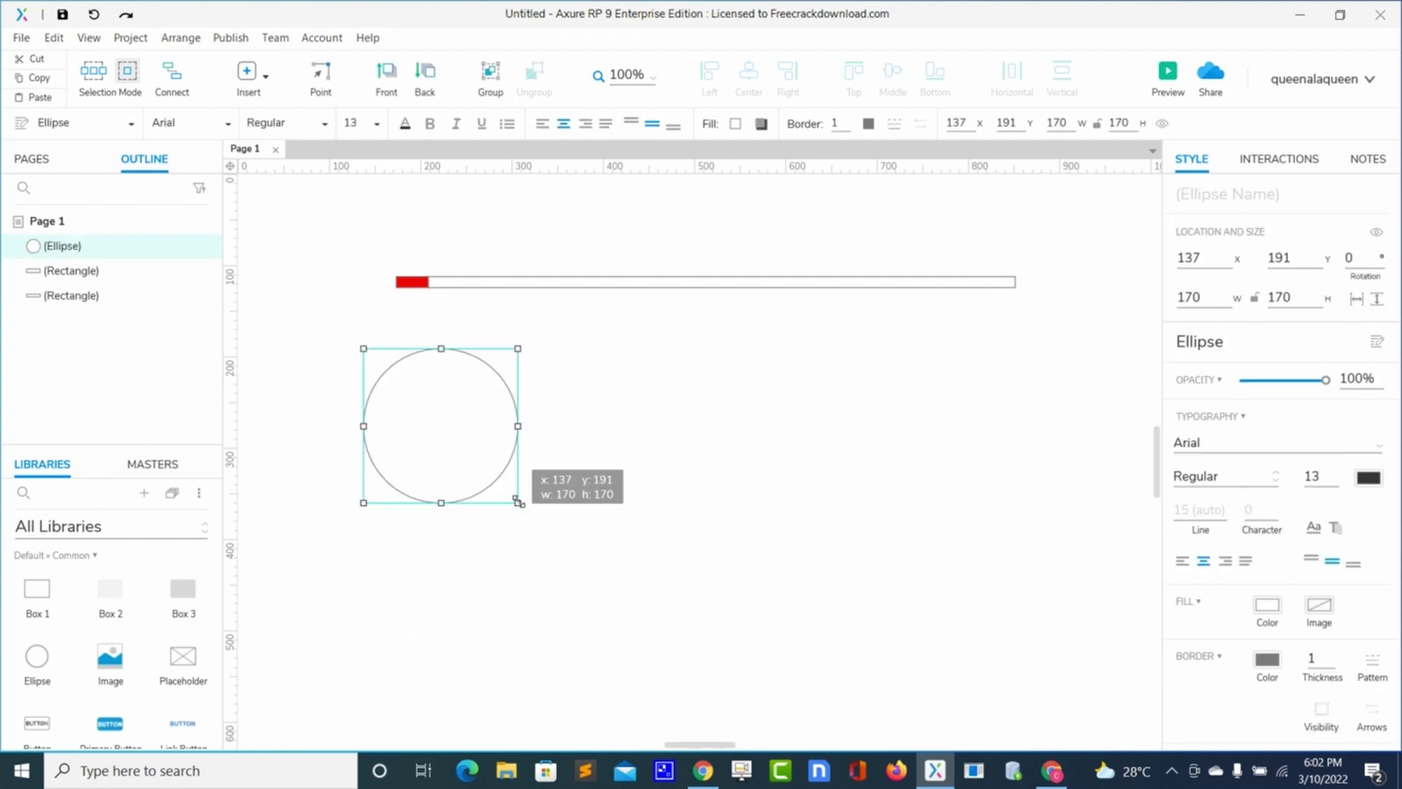
drag(518, 501, 418, 300)
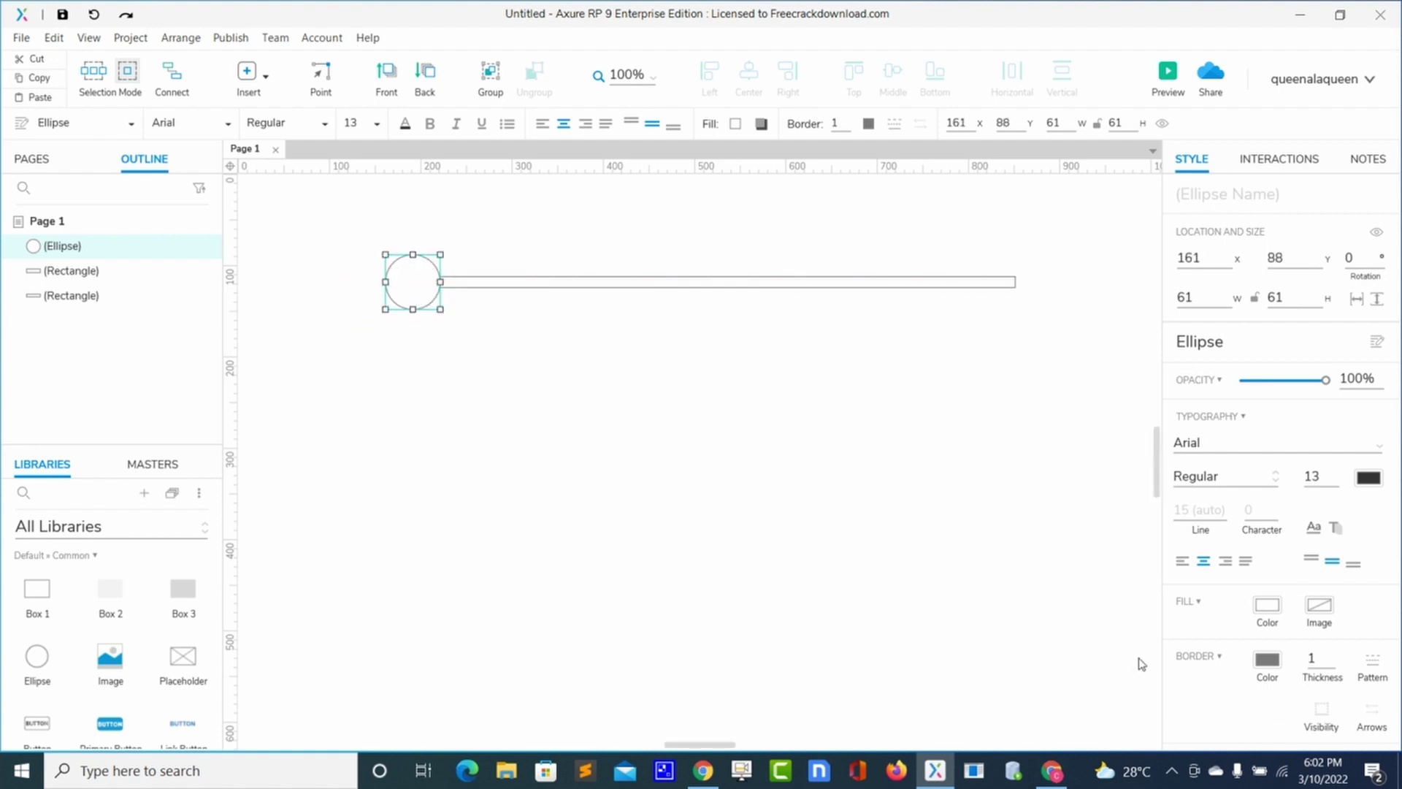
click(1266, 617)
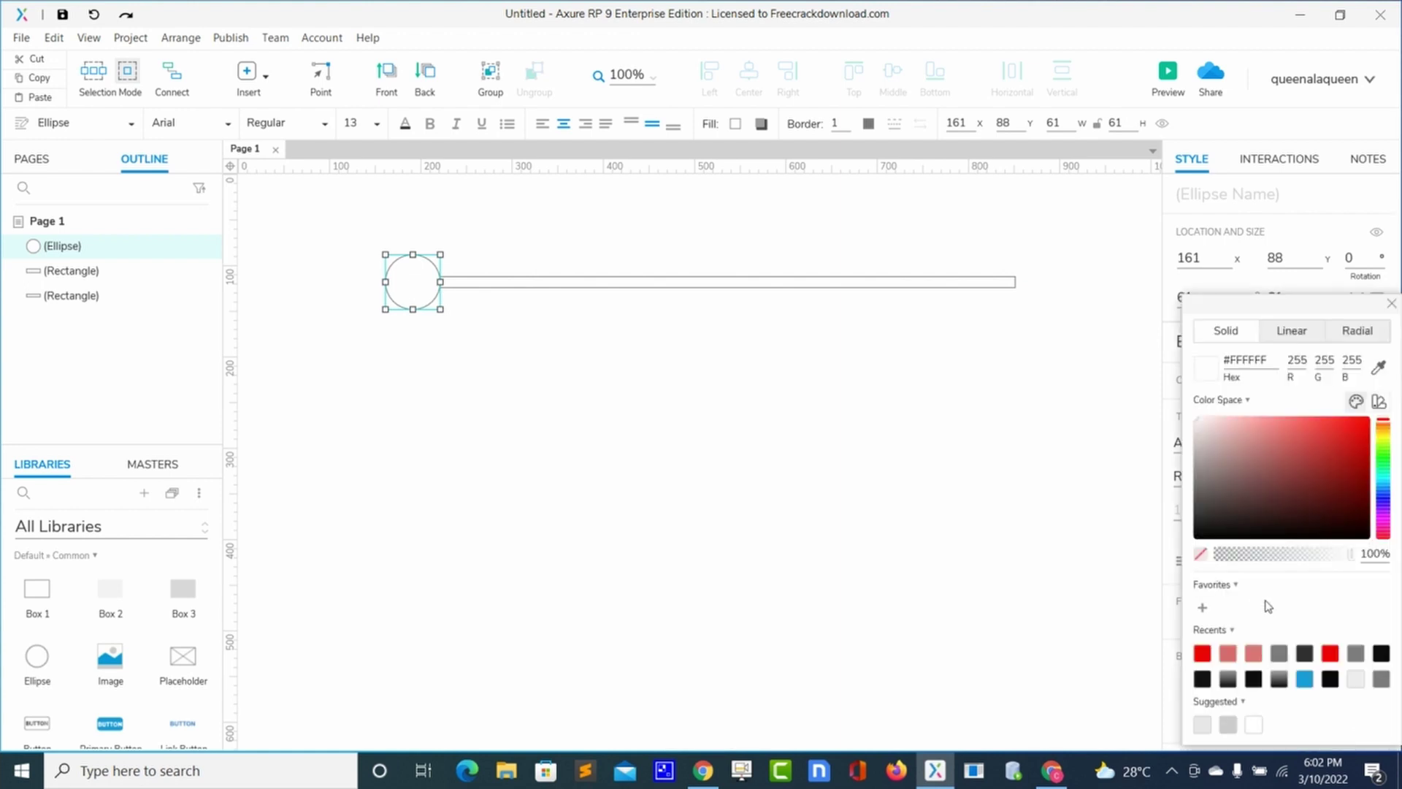
click(1261, 431)
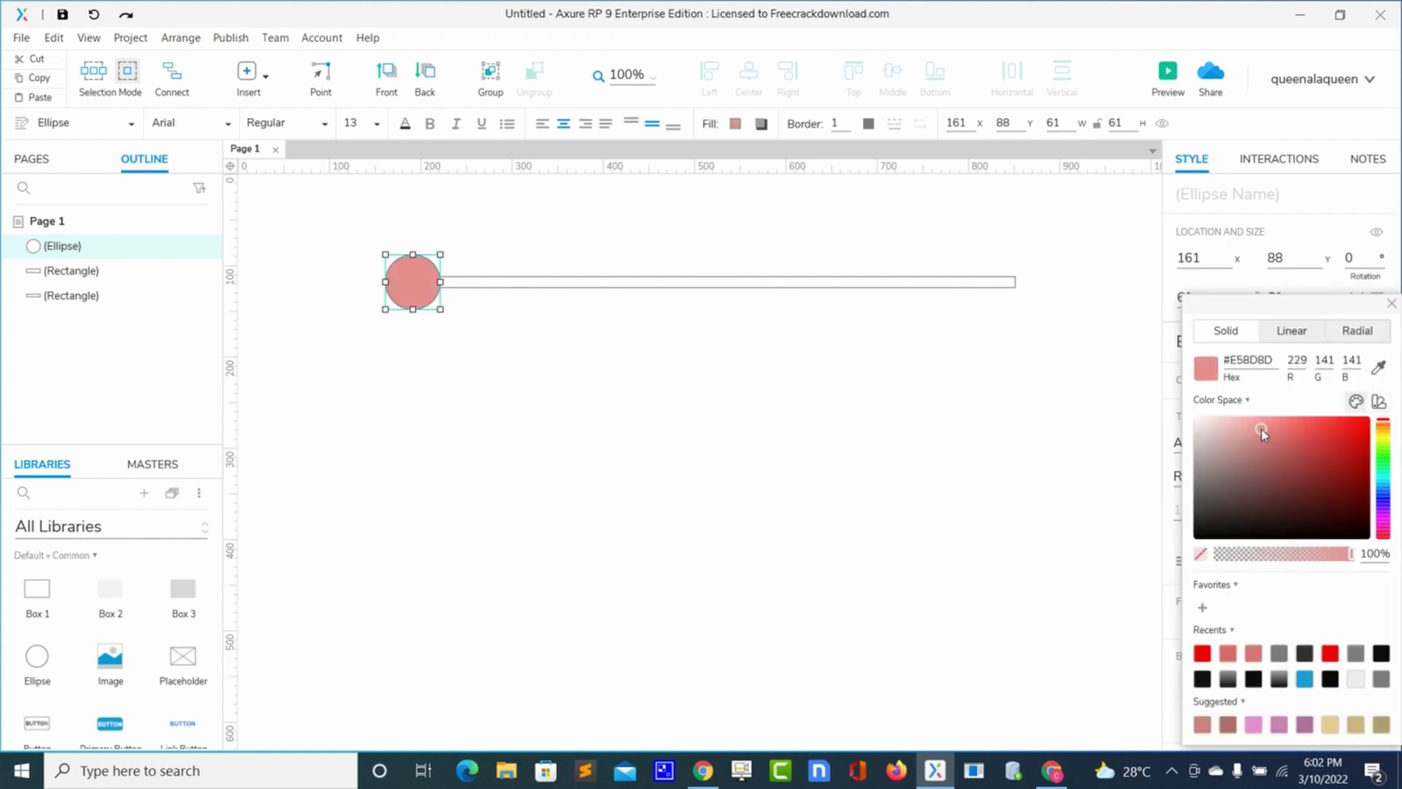
click(608, 401)
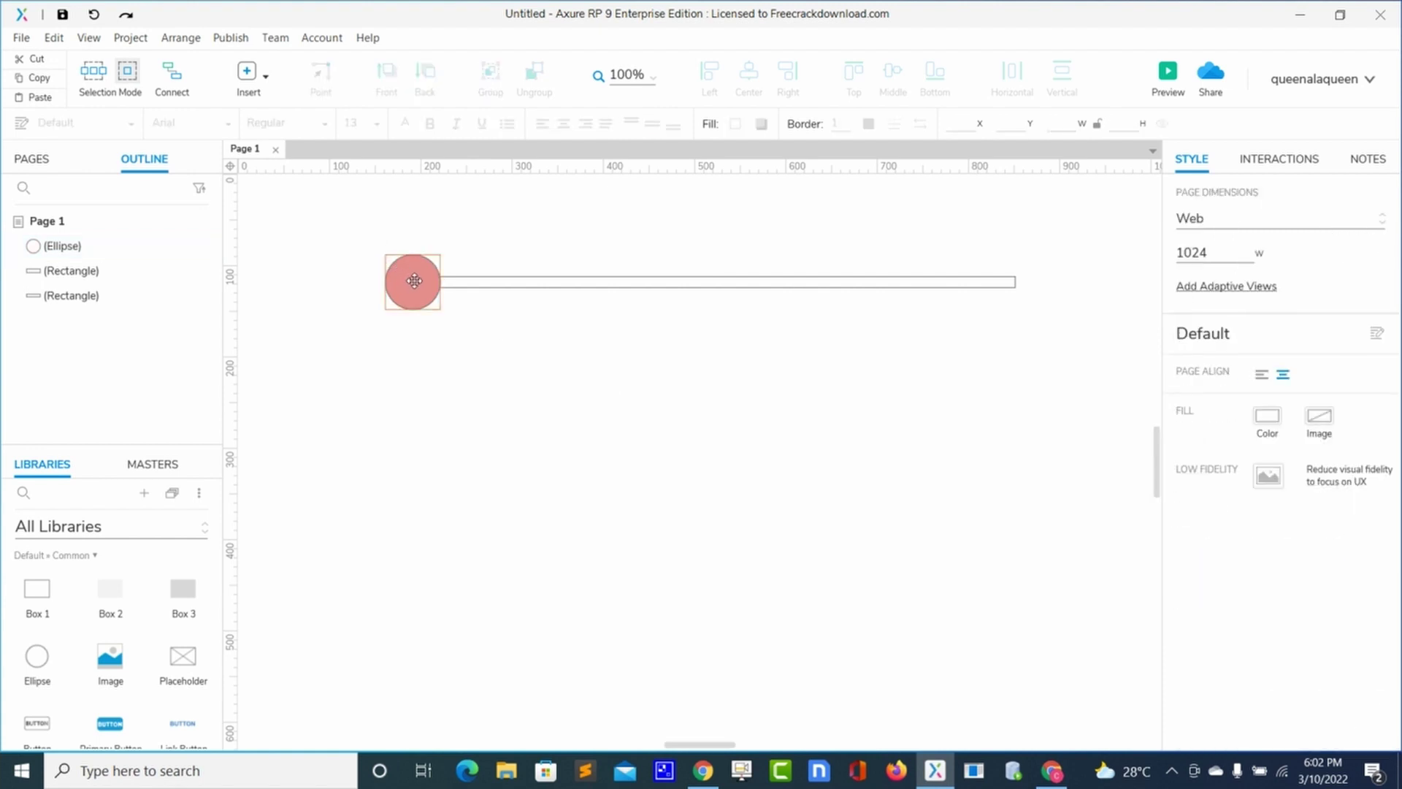
Step: Convert the pink circle into a dynamic panel
mouse_move(66, 251)
mouse_move(182, 277)
mouse_move(132, 276)
click(412, 306)
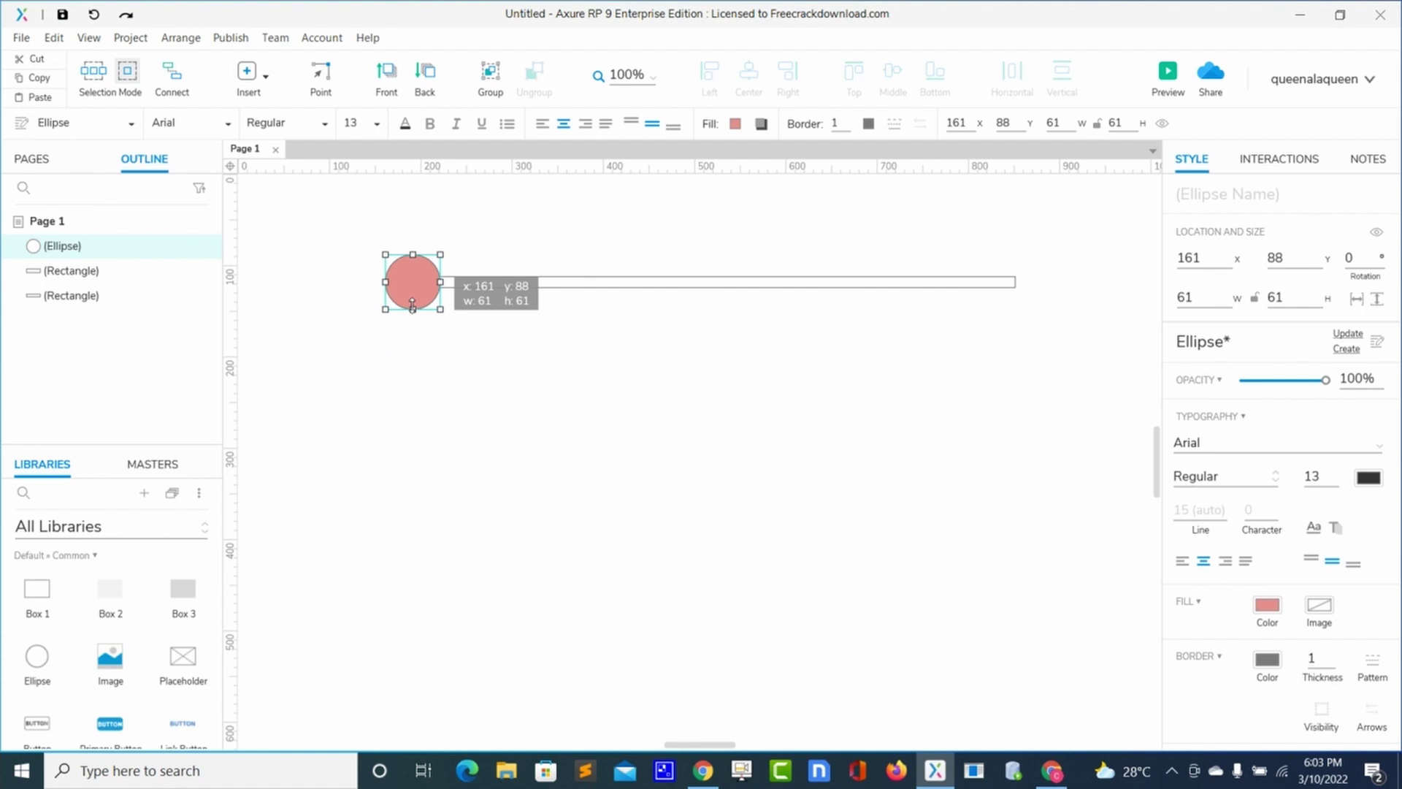
right_click(409, 298)
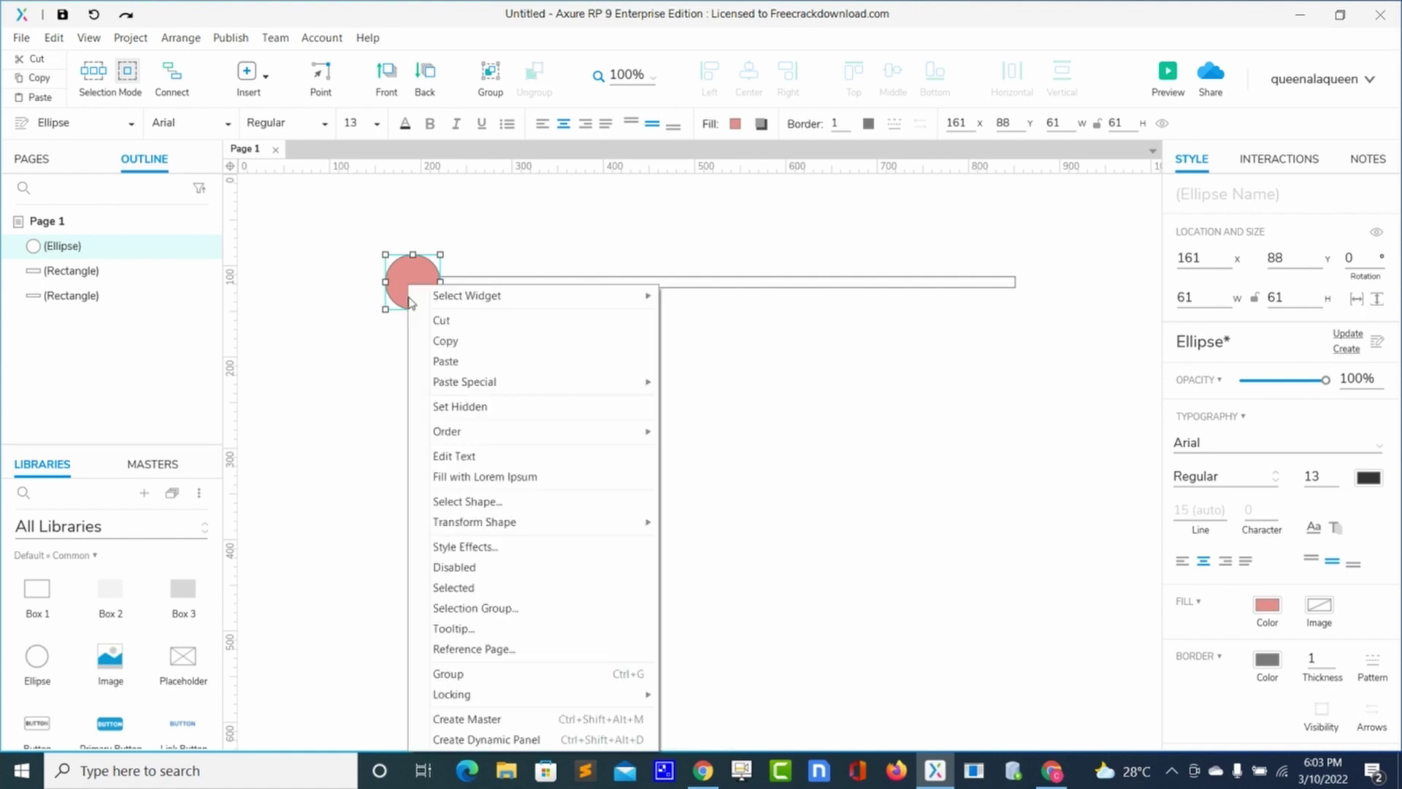
click(447, 740)
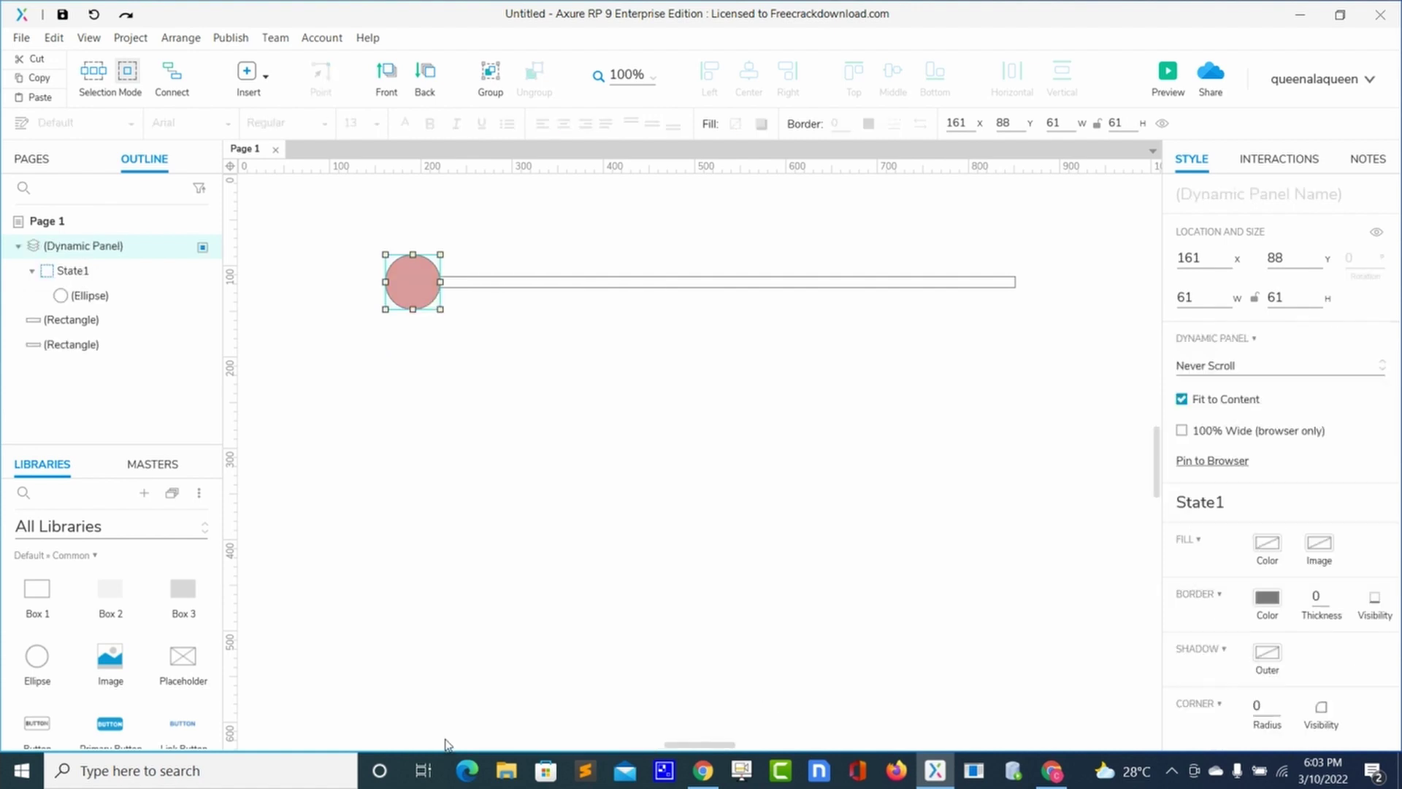
click(561, 460)
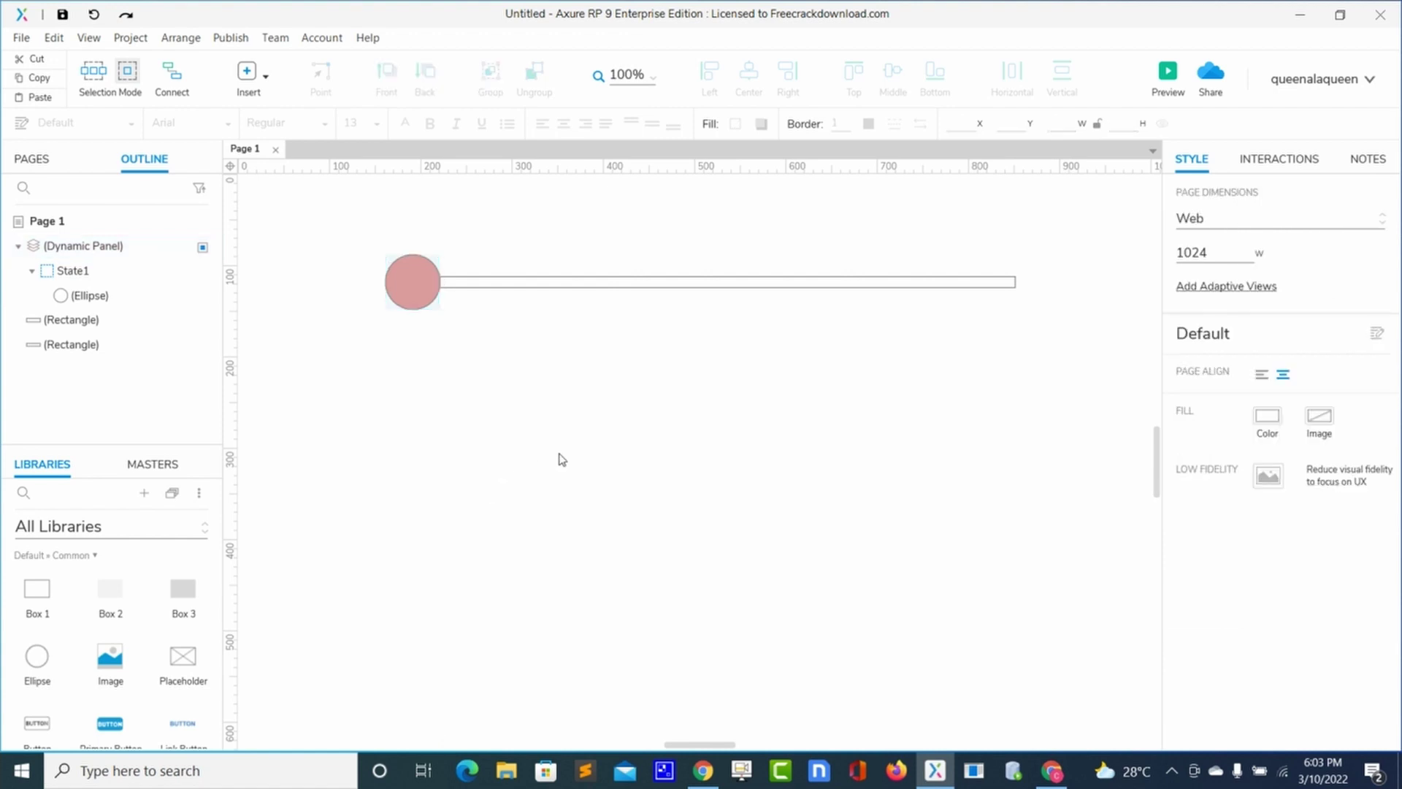
Step: Name the circle's dynamic panel Volume
click(428, 301)
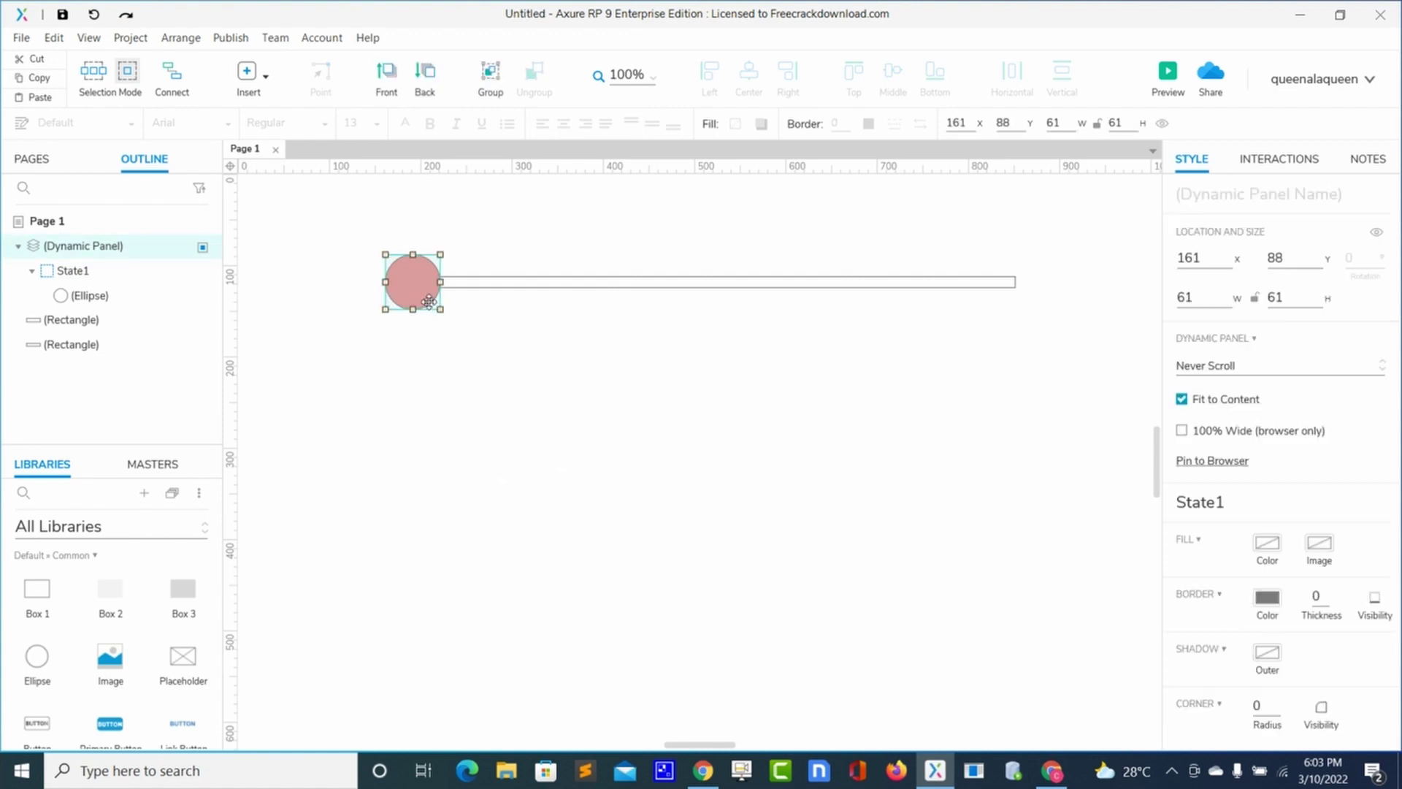
click(1219, 200)
text(V)
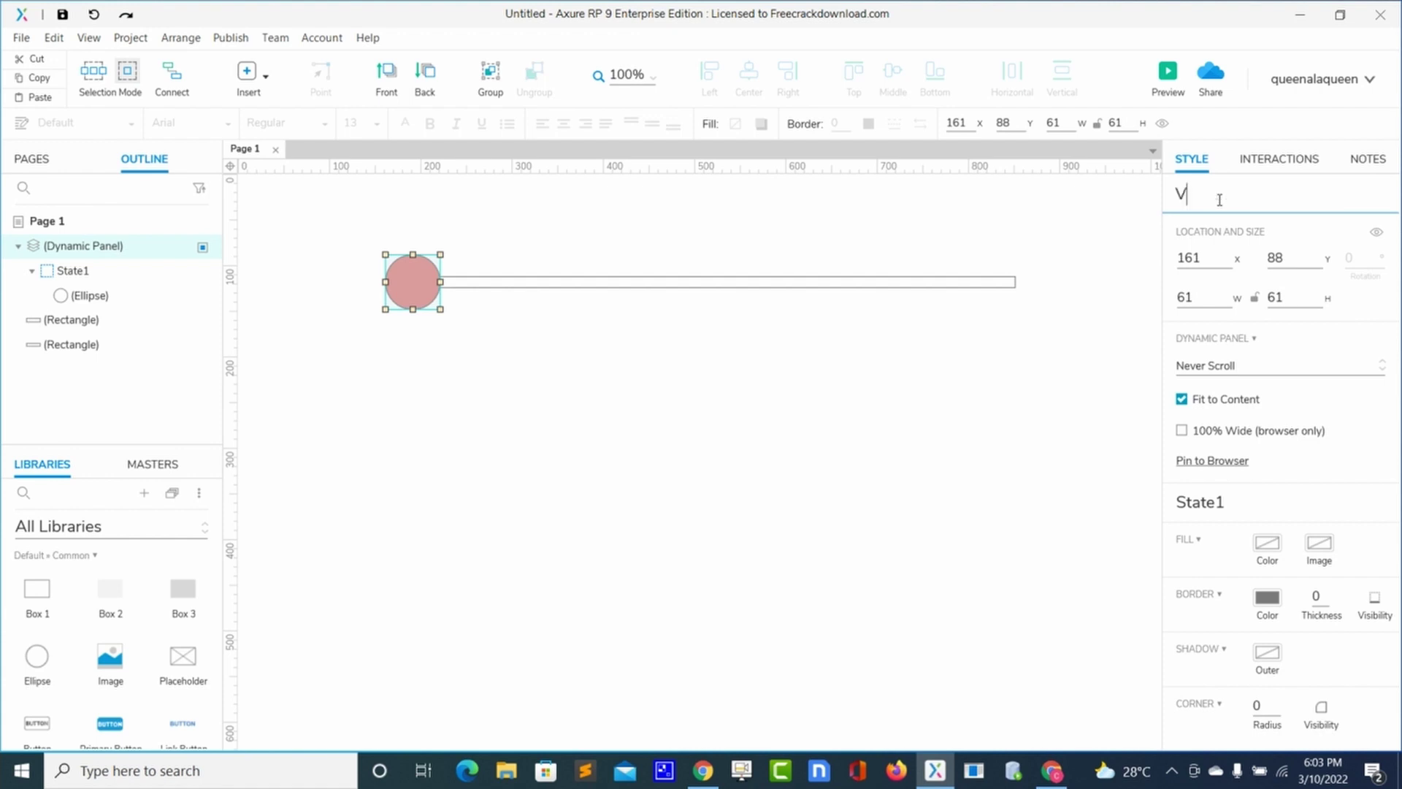
text(olume)
click(1106, 292)
Step: Add a Dragged interaction to the Volume panel with a Move action targeting Volume, set to With Drag x
click(388, 282)
click(1268, 170)
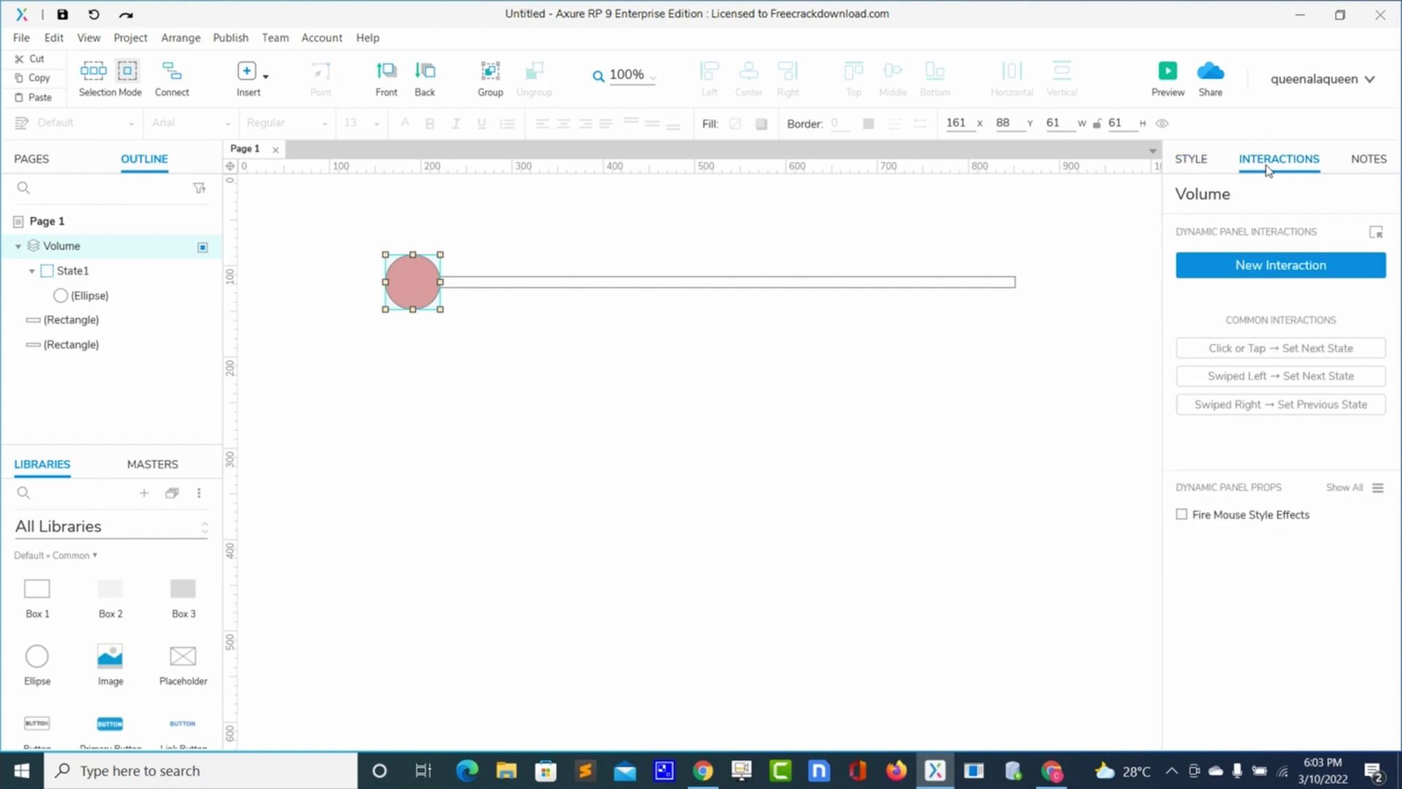
click(1217, 265)
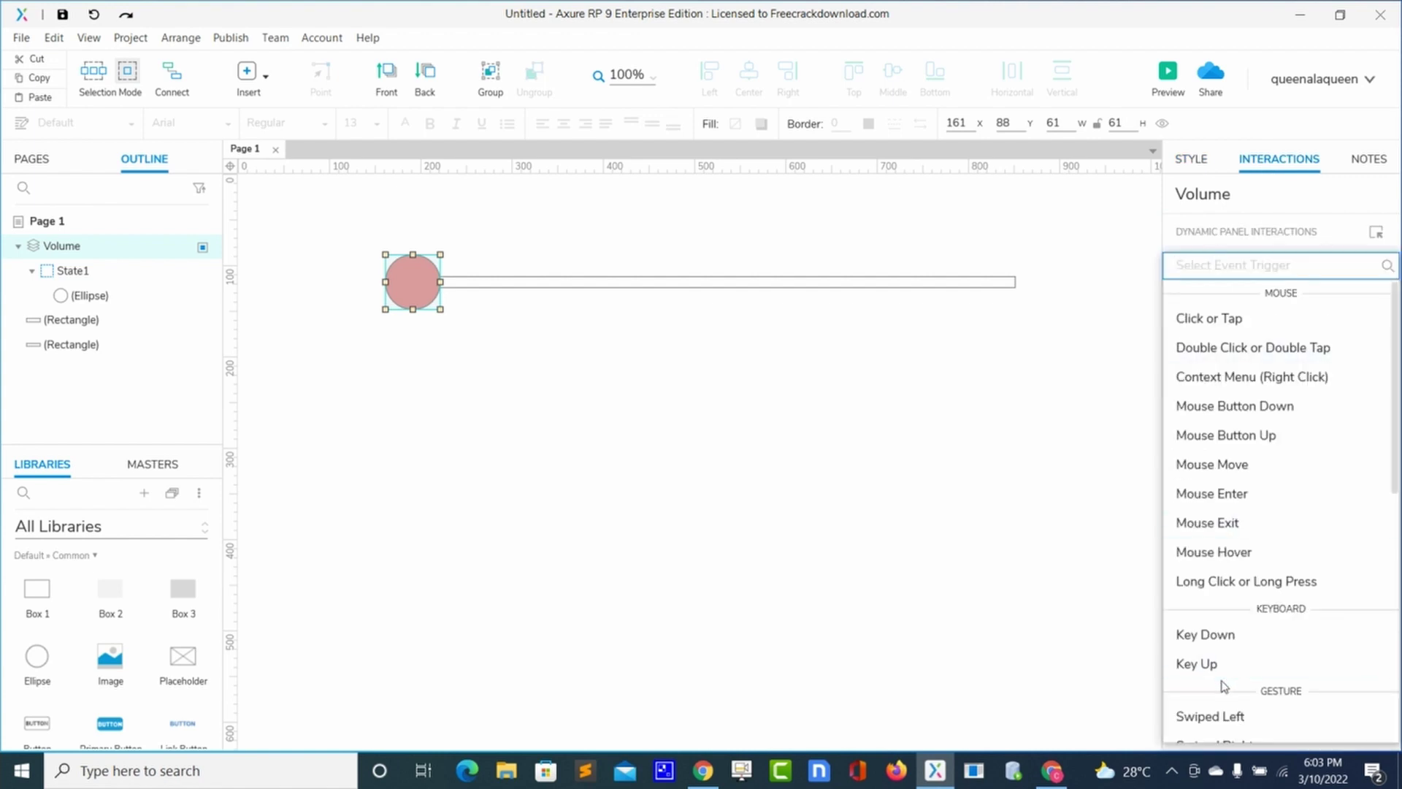
scroll(1224, 680, down, 7)
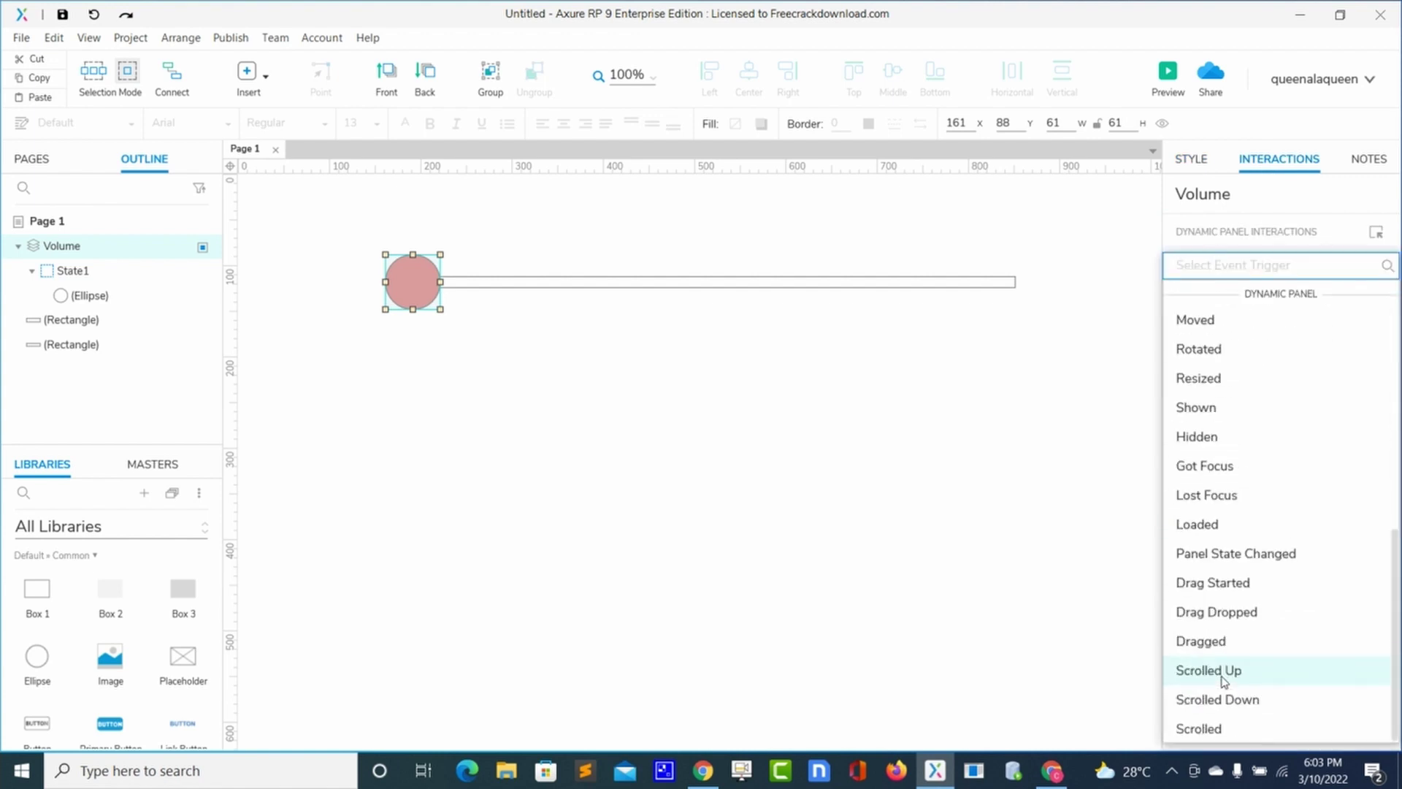
click(1211, 643)
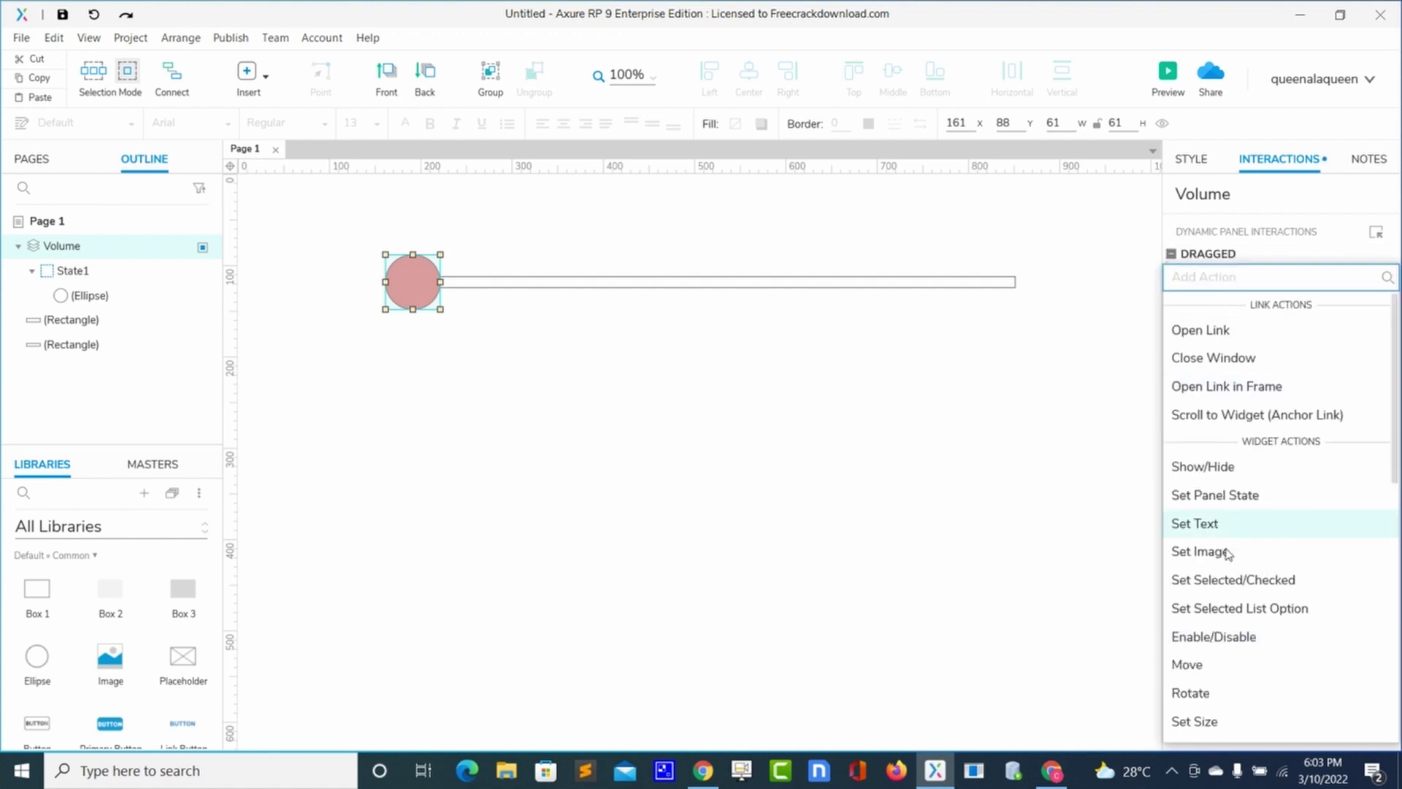
click(1188, 664)
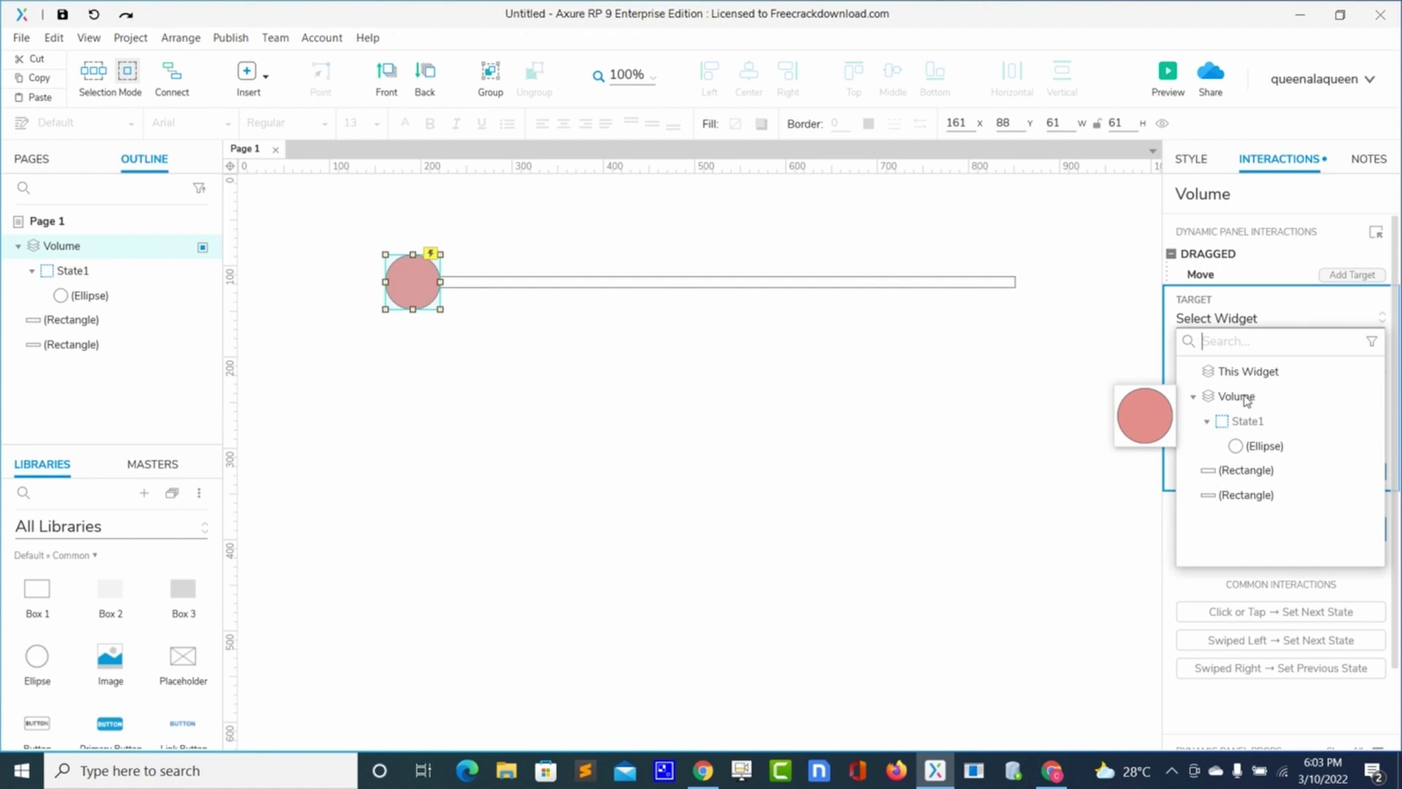
click(1246, 398)
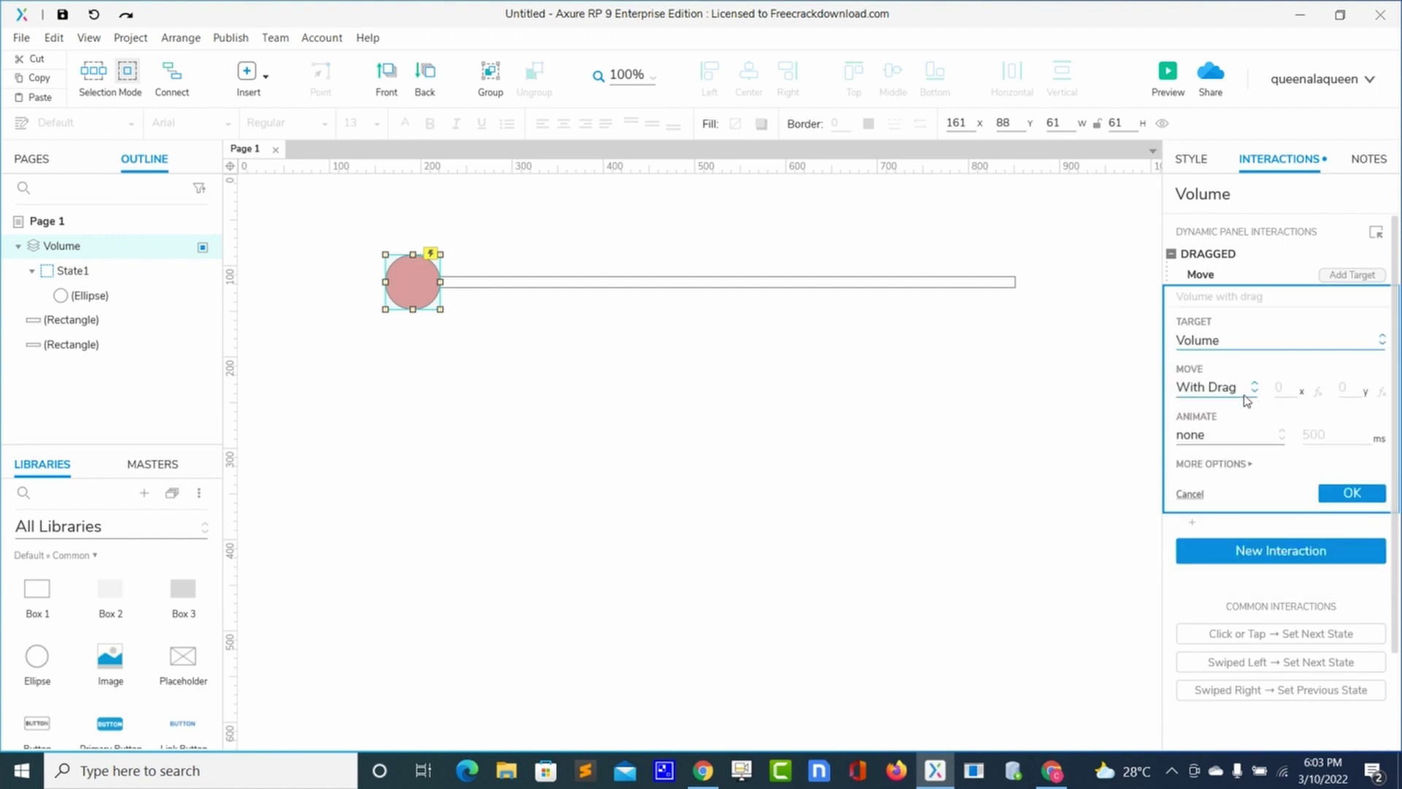
click(1246, 392)
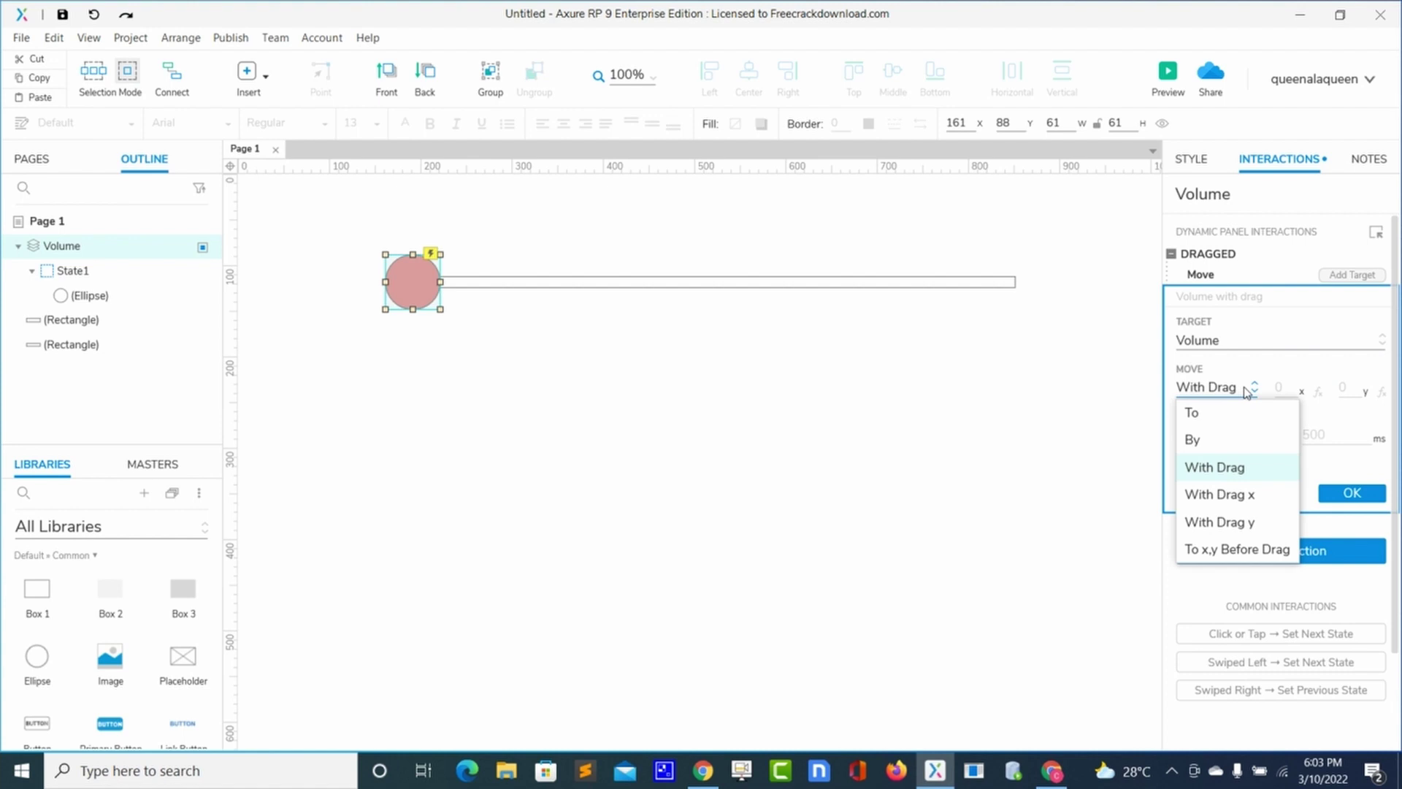
click(1255, 497)
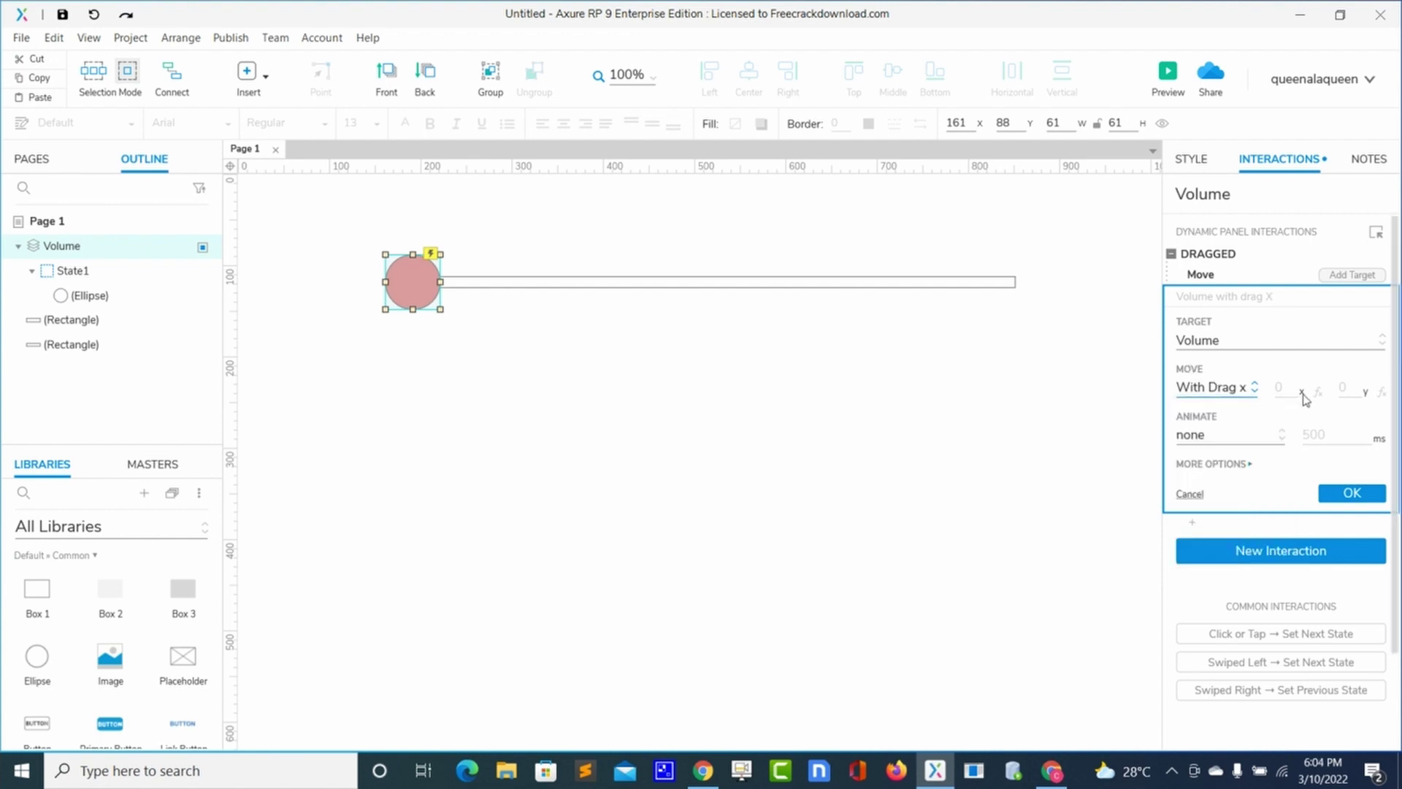
Step: Add a boundary to the Move action with the condition left is greater than or equals
click(1232, 466)
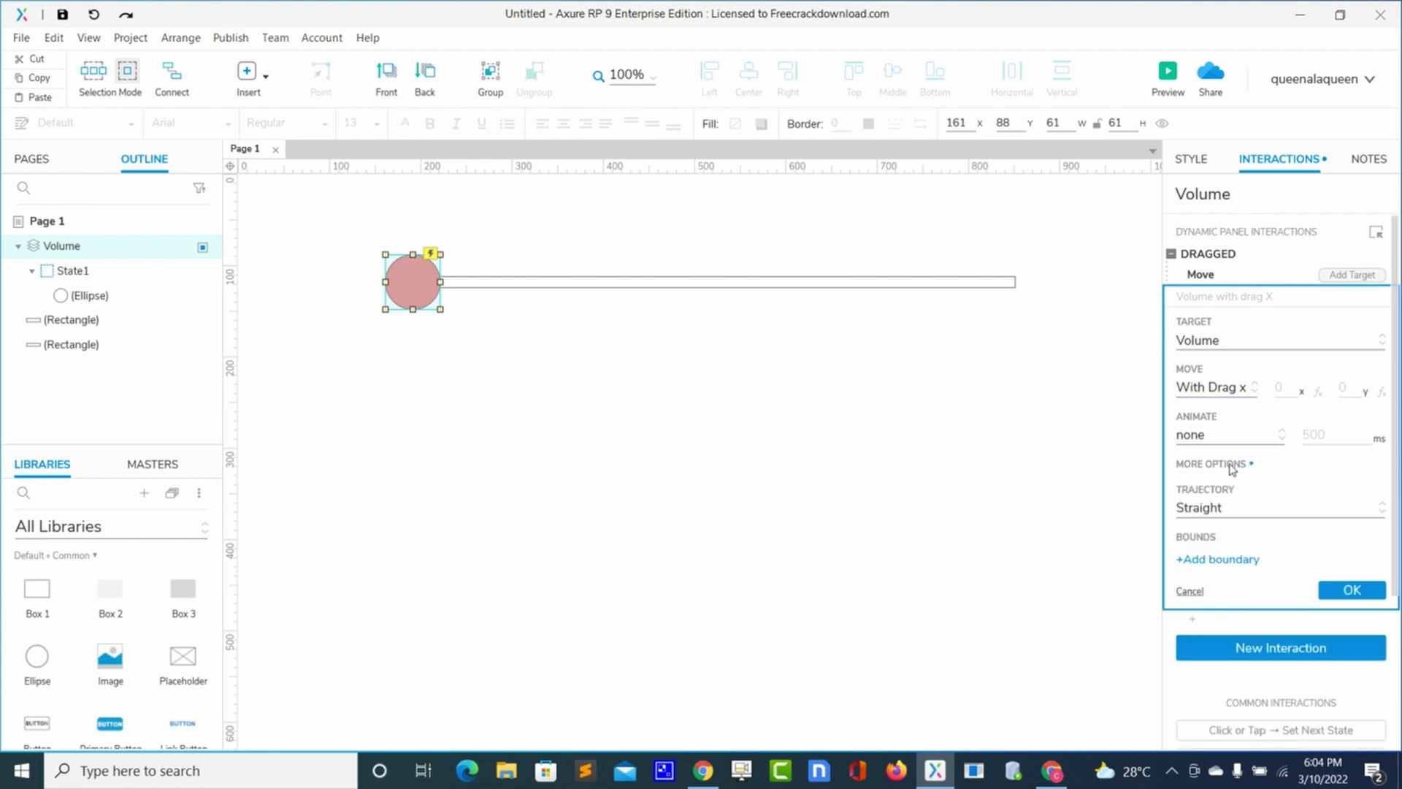
click(1210, 560)
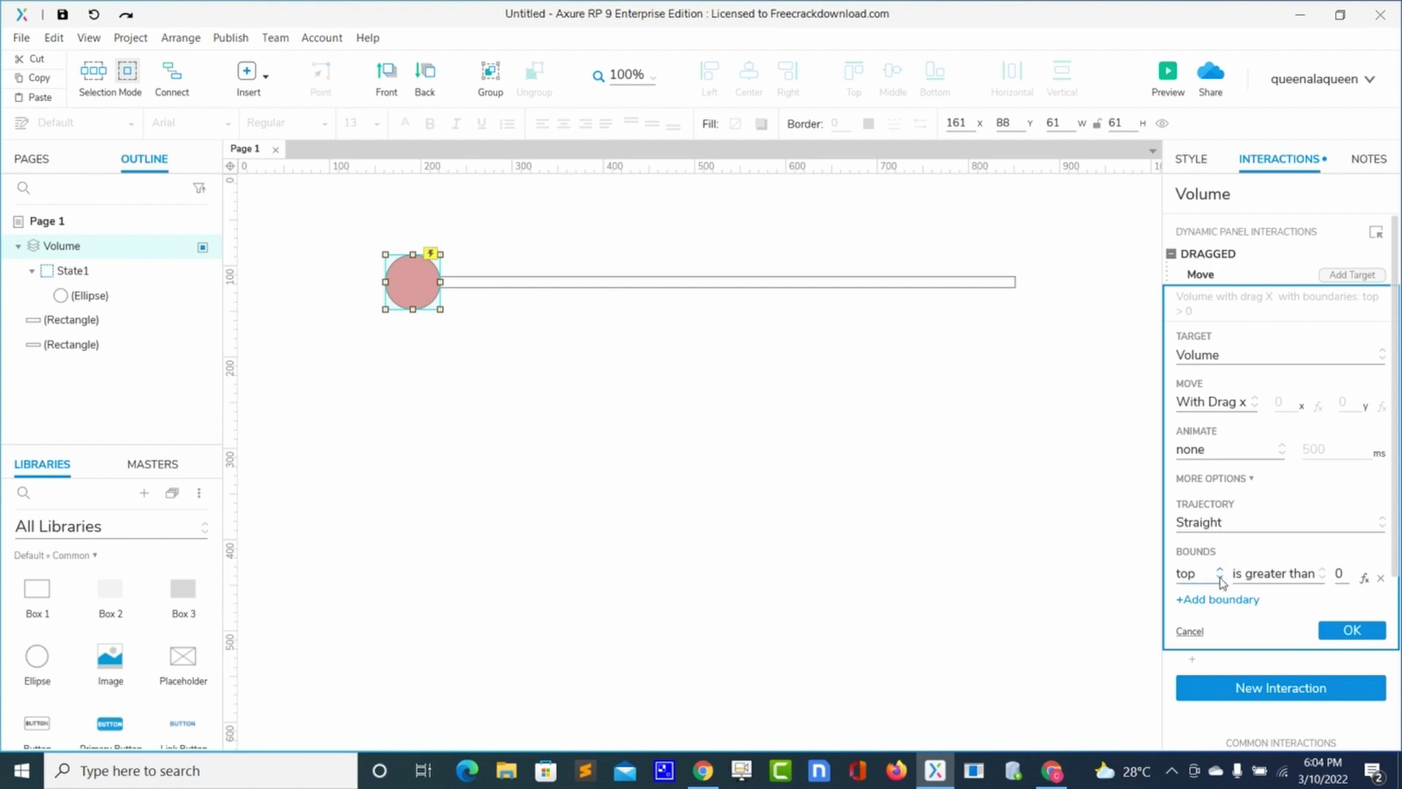
click(1221, 576)
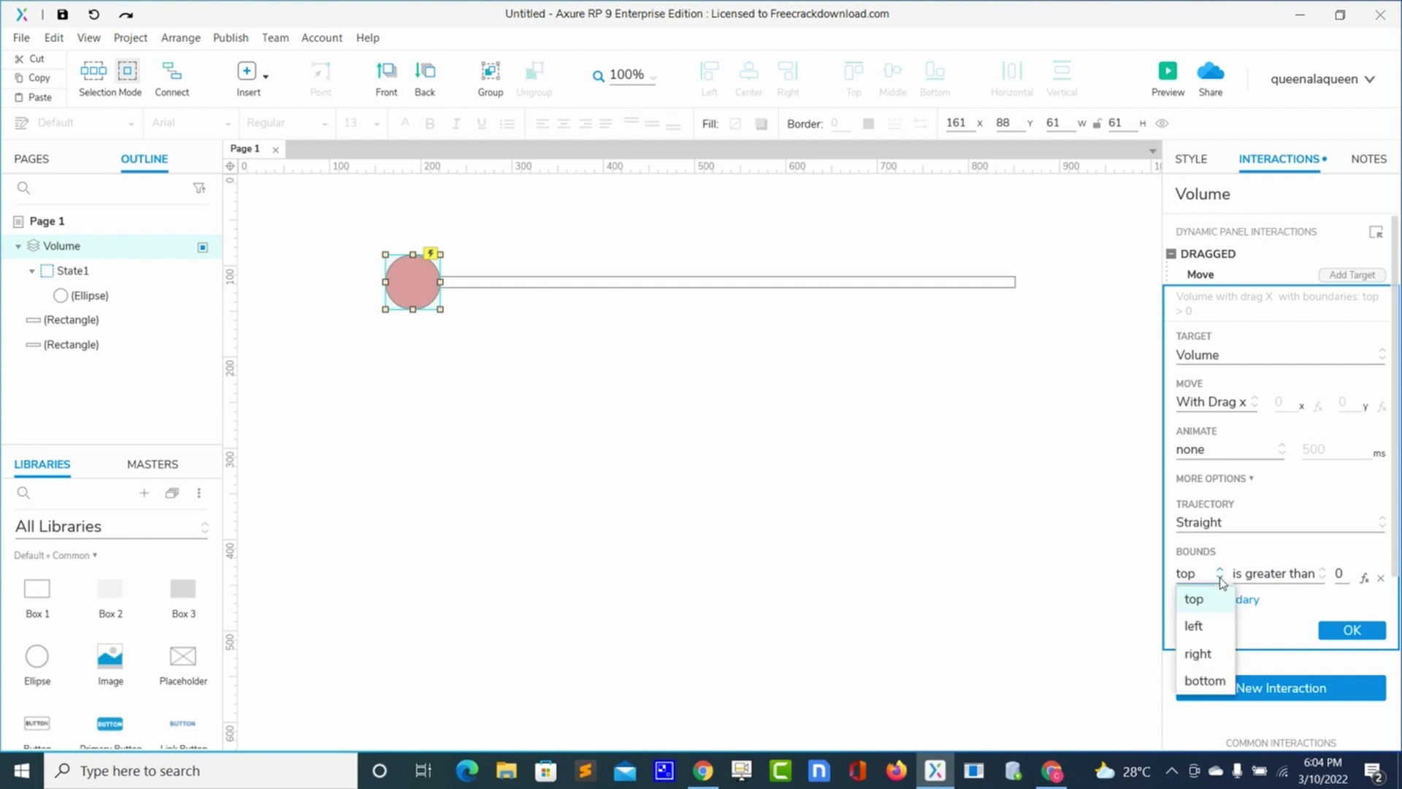
click(1196, 628)
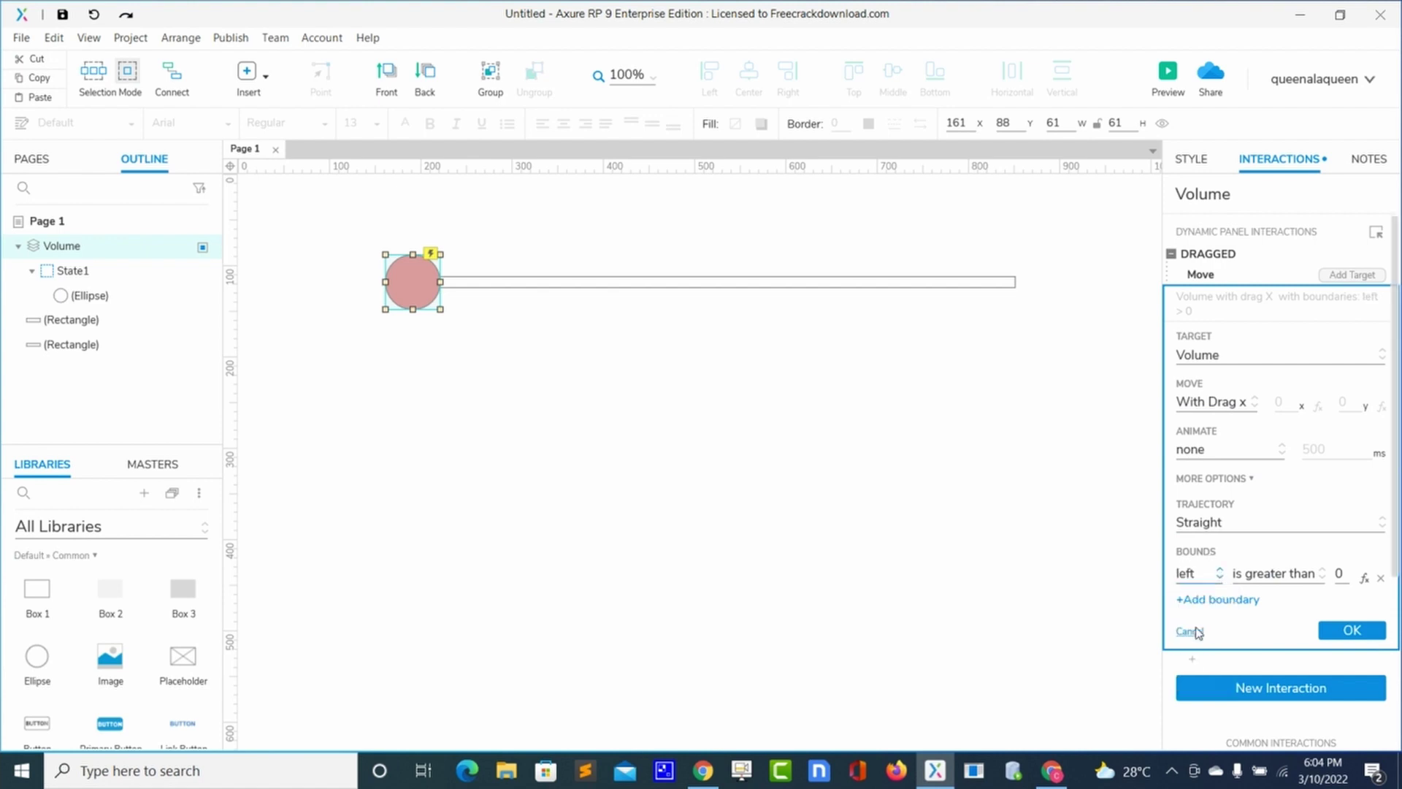
click(1319, 578)
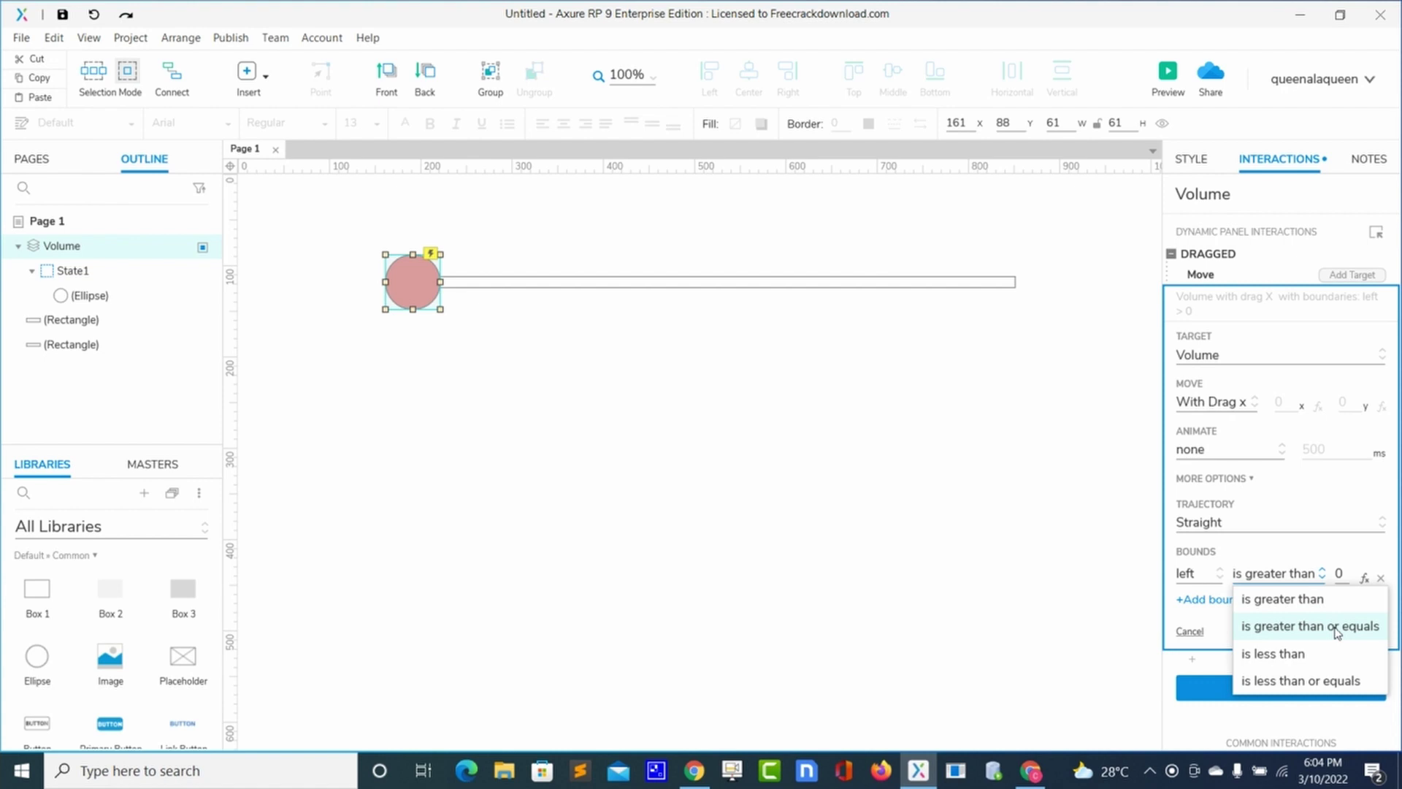
click(1335, 629)
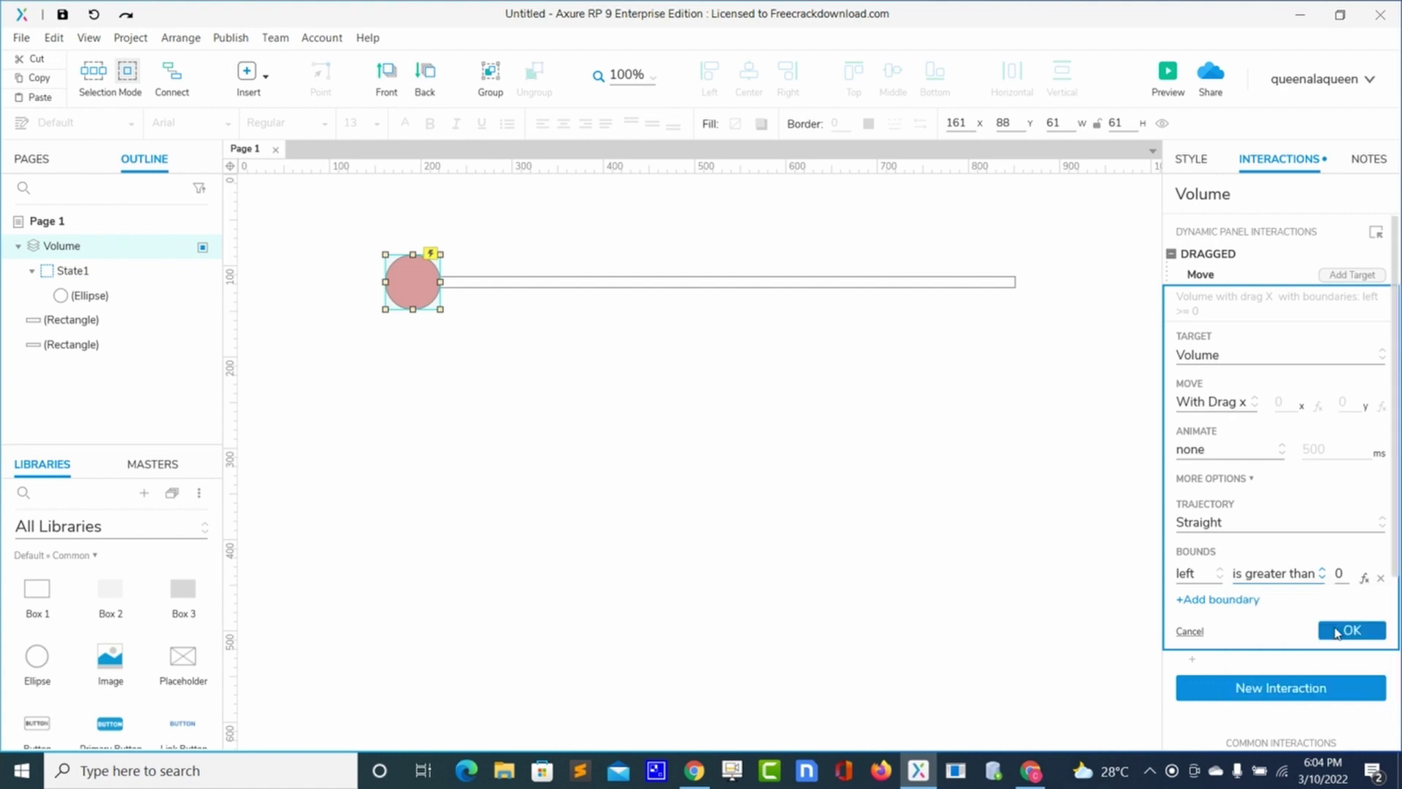
Step: Enter [[bg.left]] as the value expression of the left boundary in the Move action
click(1364, 578)
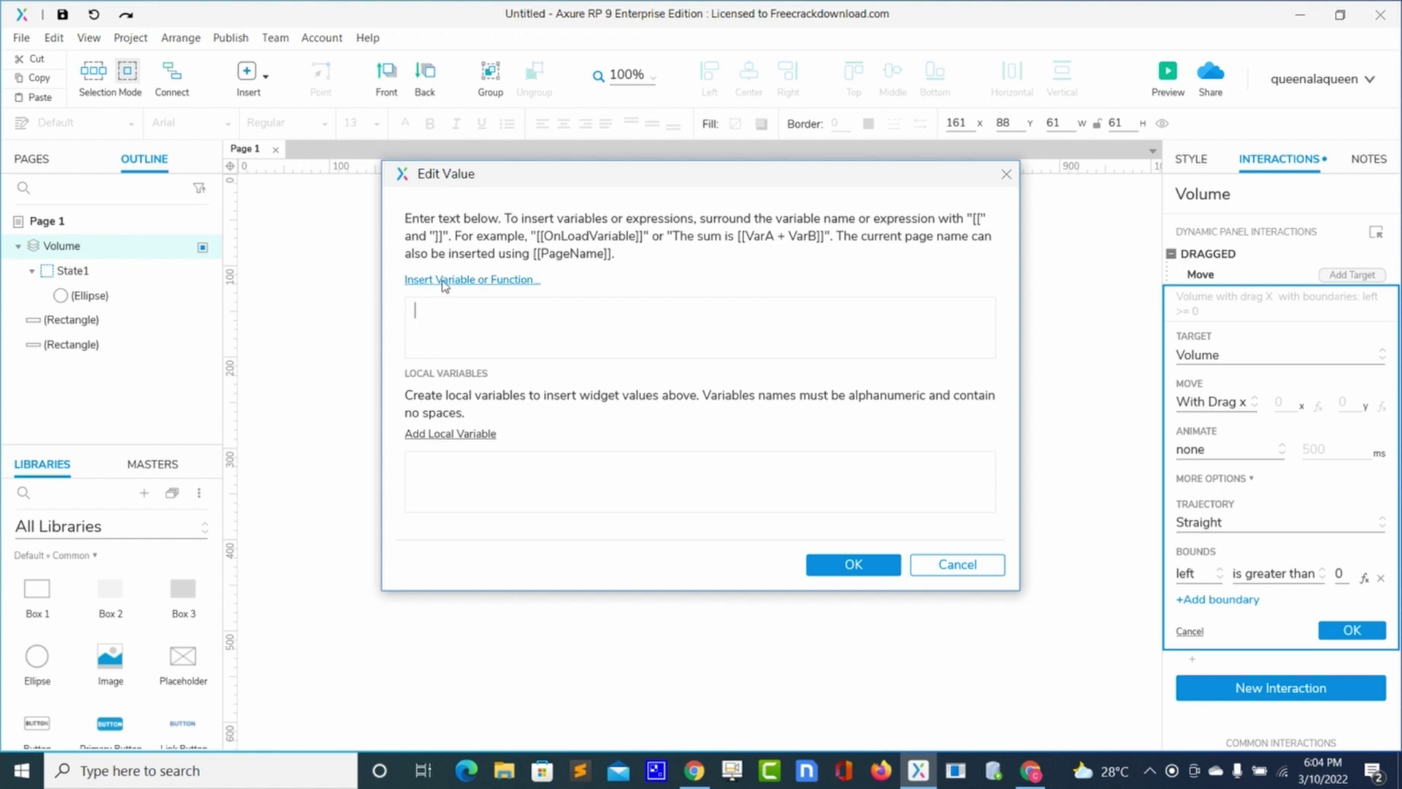
click(444, 281)
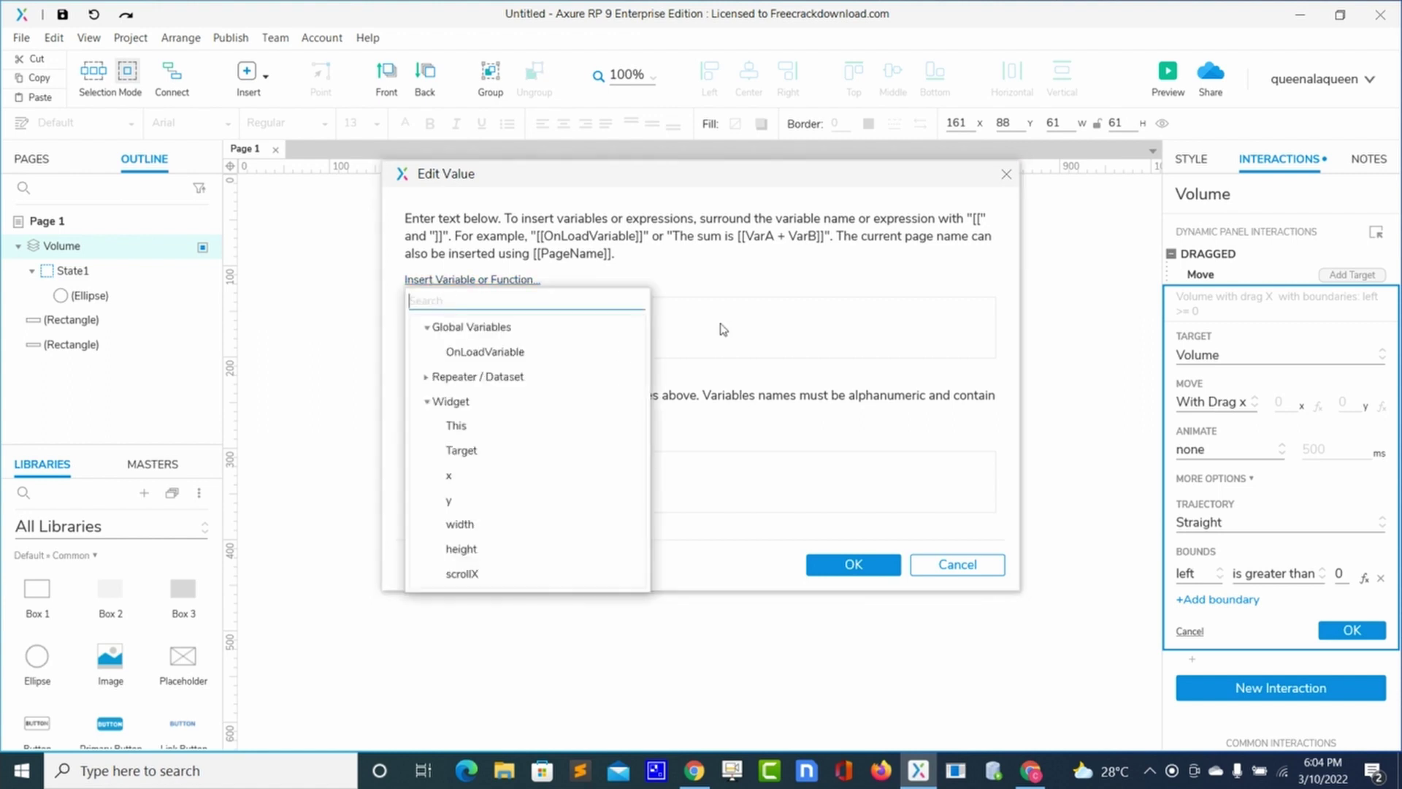
click(726, 323)
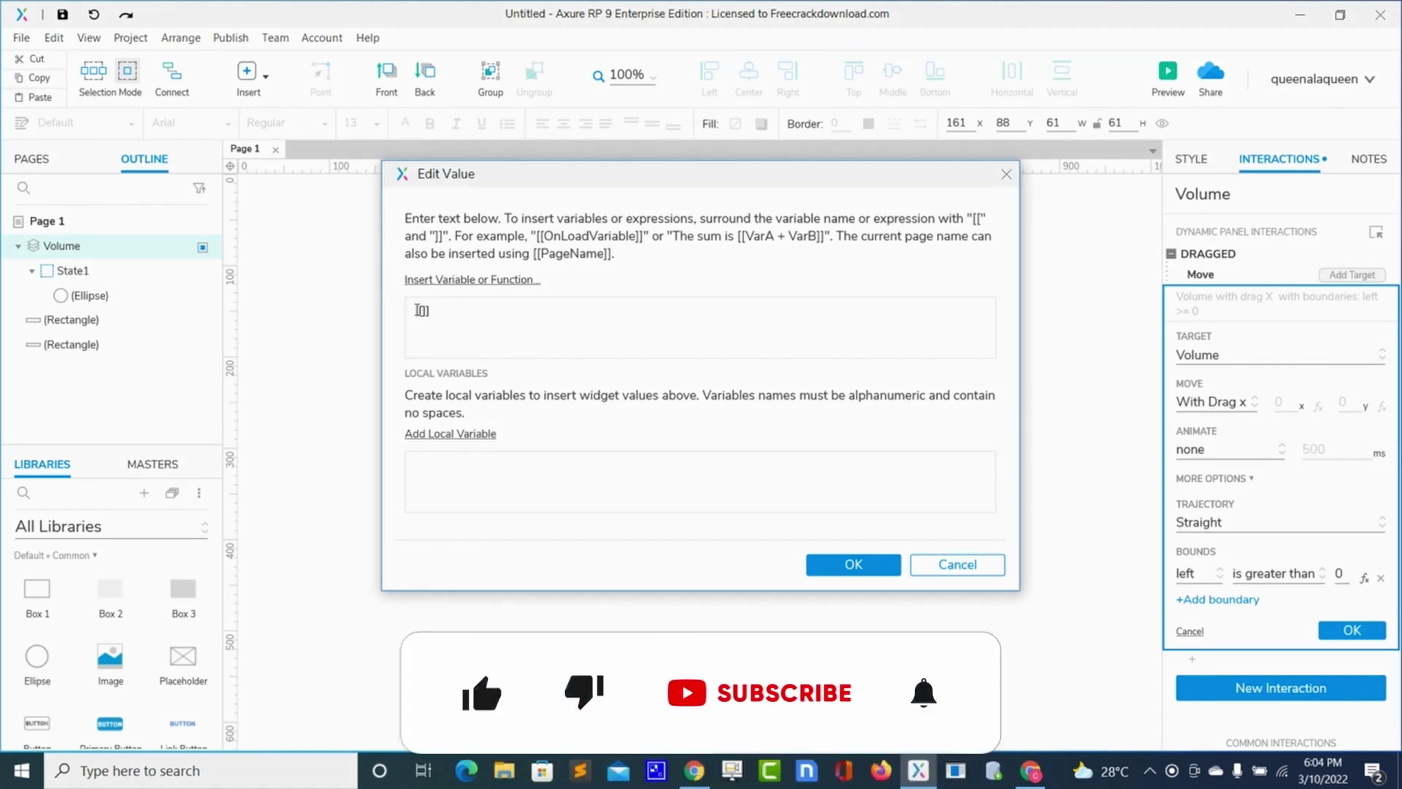
text(bg)
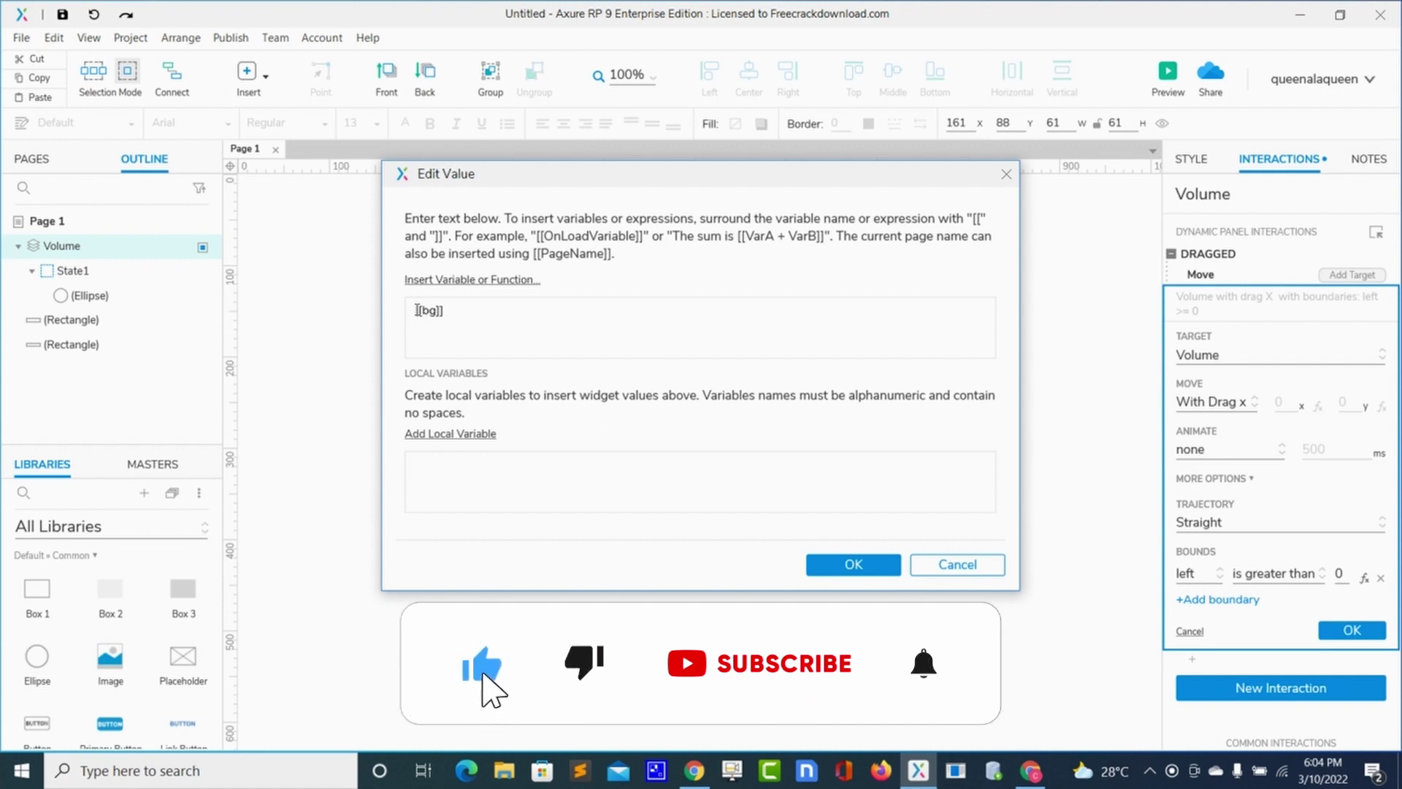
text(.left)
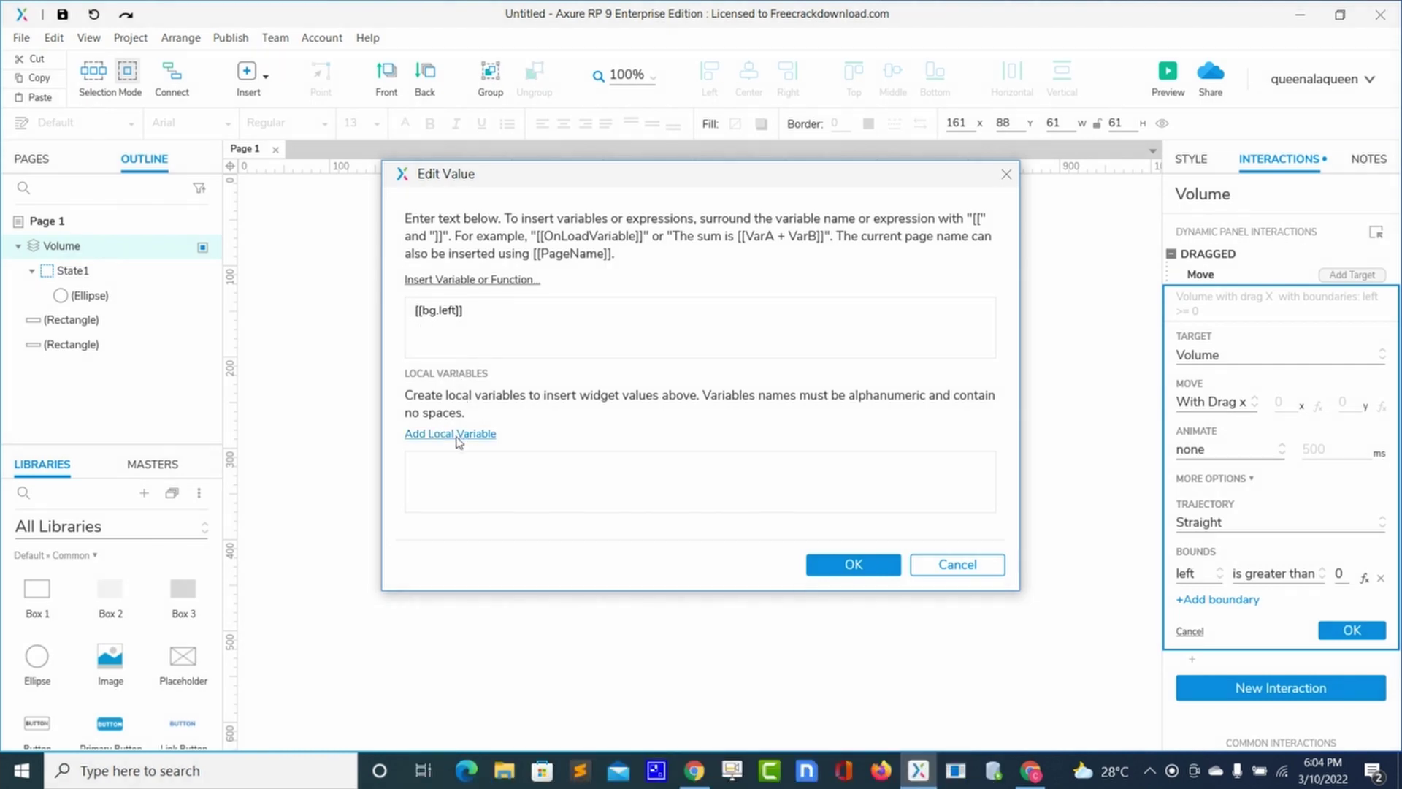
Step: Add a local variable named bg to the left boundary's expression
click(460, 464)
key(BackSpace)
key(BackSpace)
key(BackSpace)
key(BackSpace)
key(BackSpace)
text(bg)
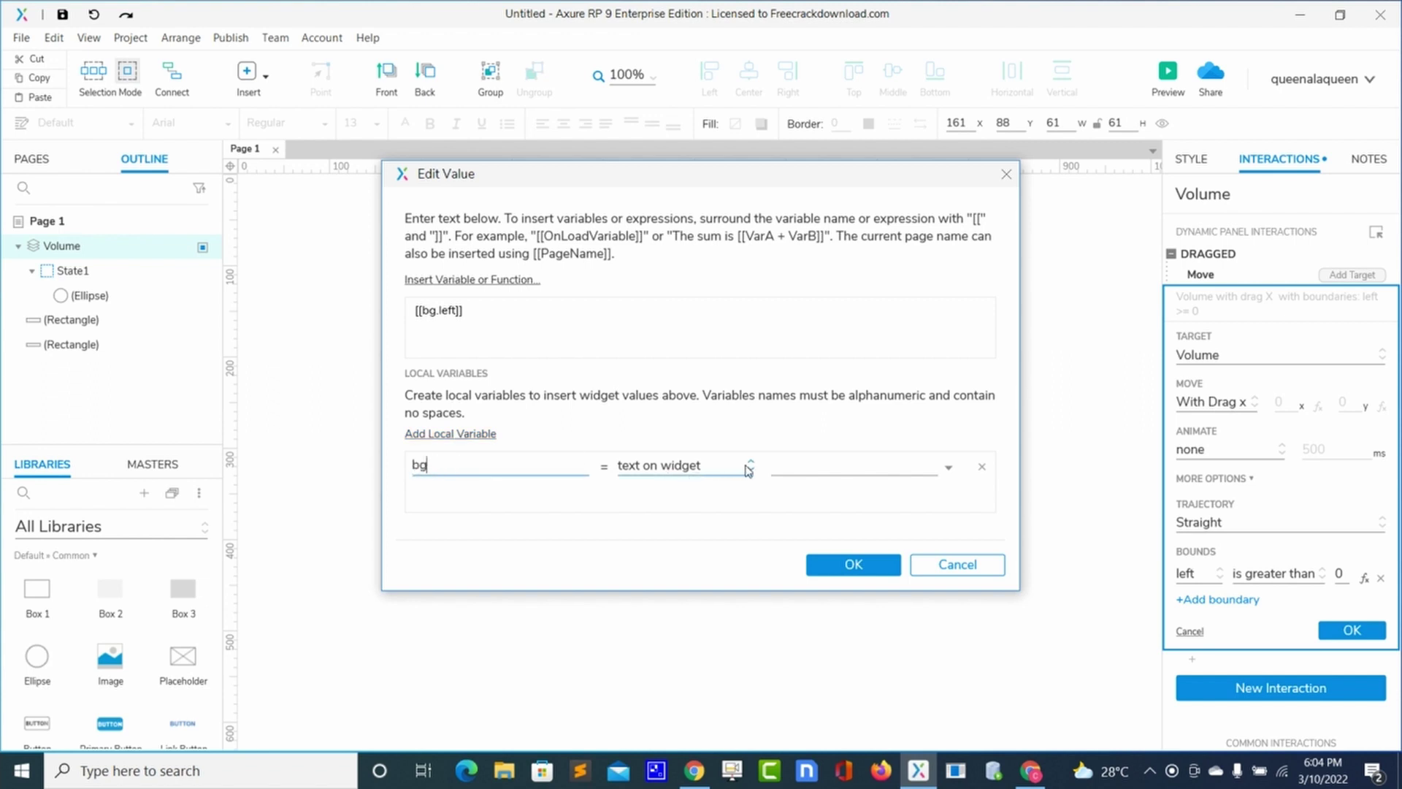
Step: Assign the left boundary's bg variable to the widget that is the last-listed Rectangle and accept the expression
click(749, 468)
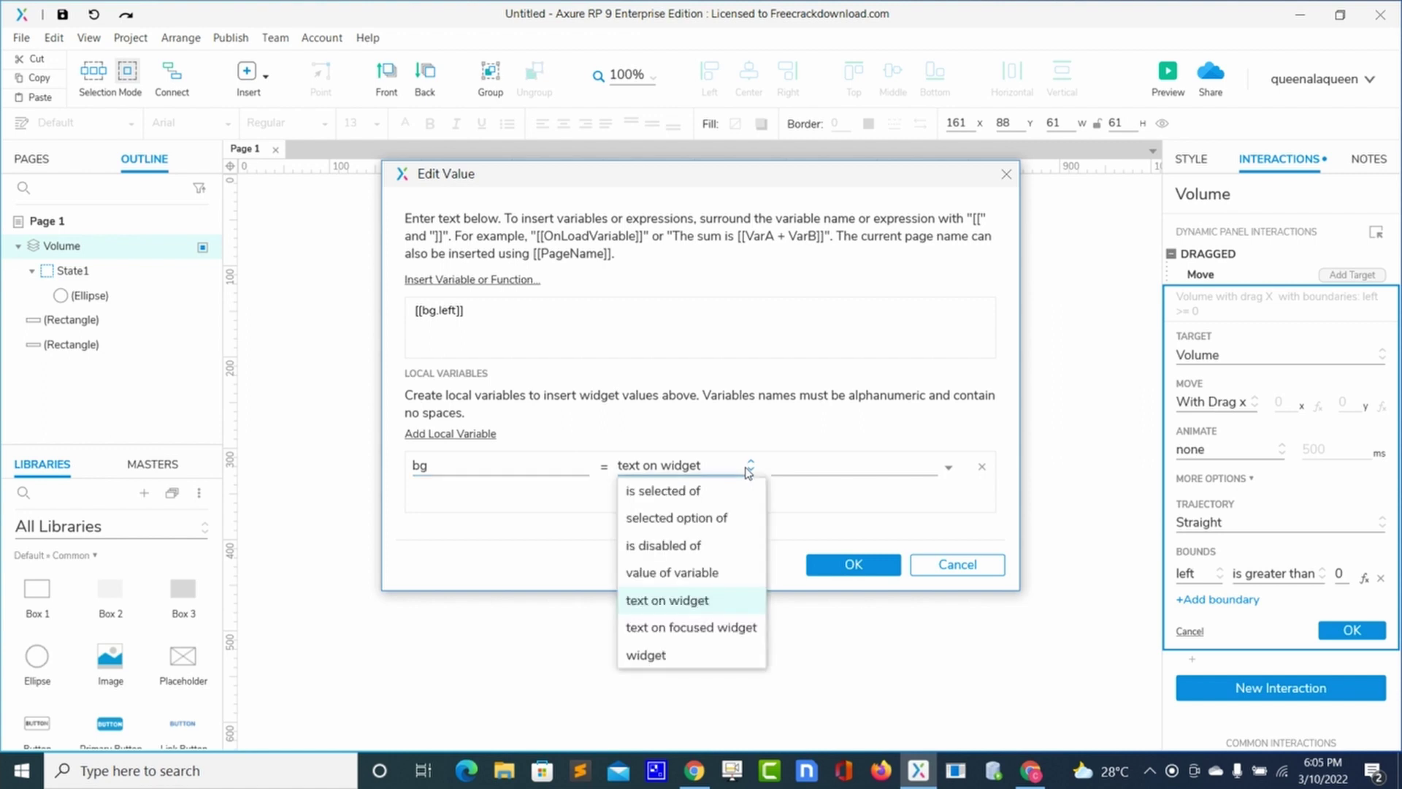
click(652, 656)
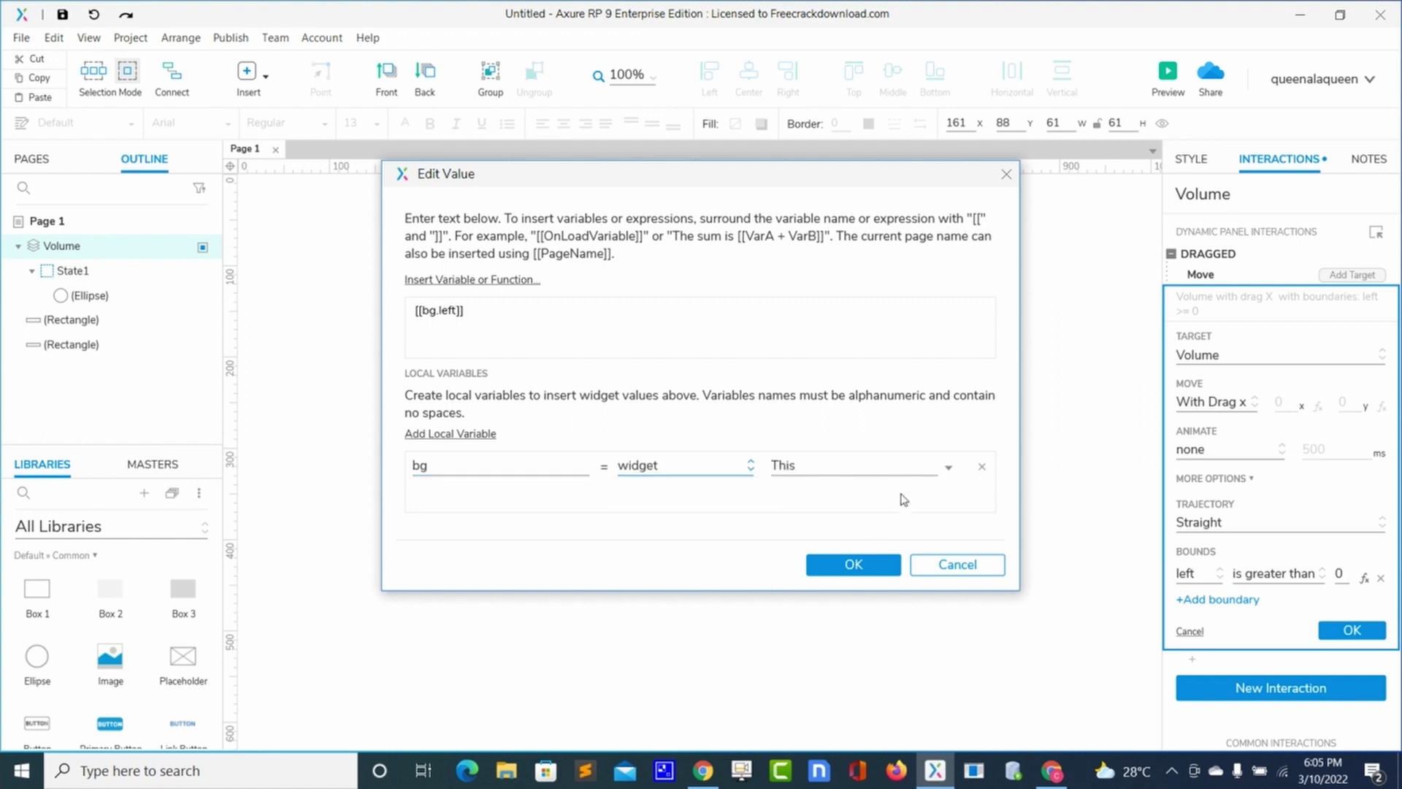
click(949, 471)
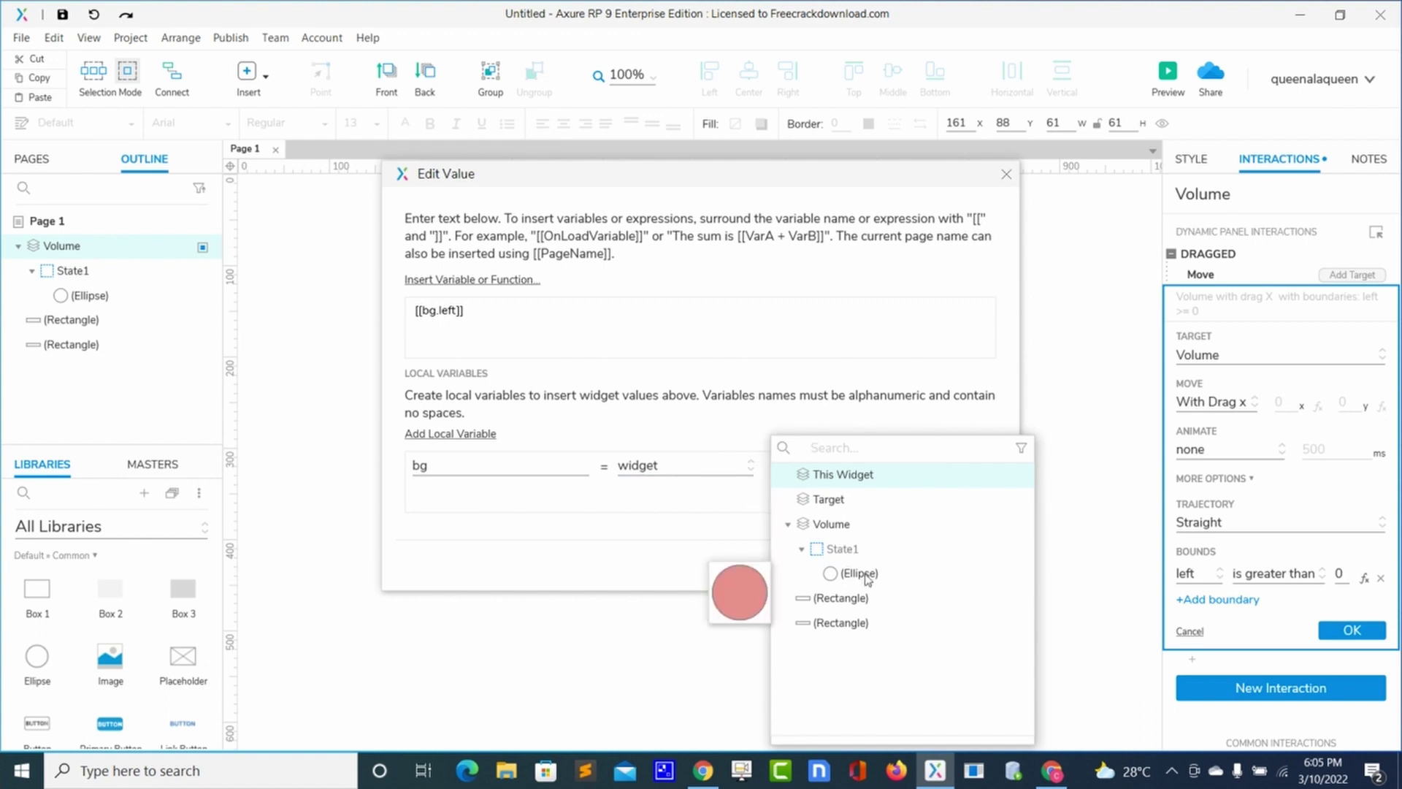
click(839, 622)
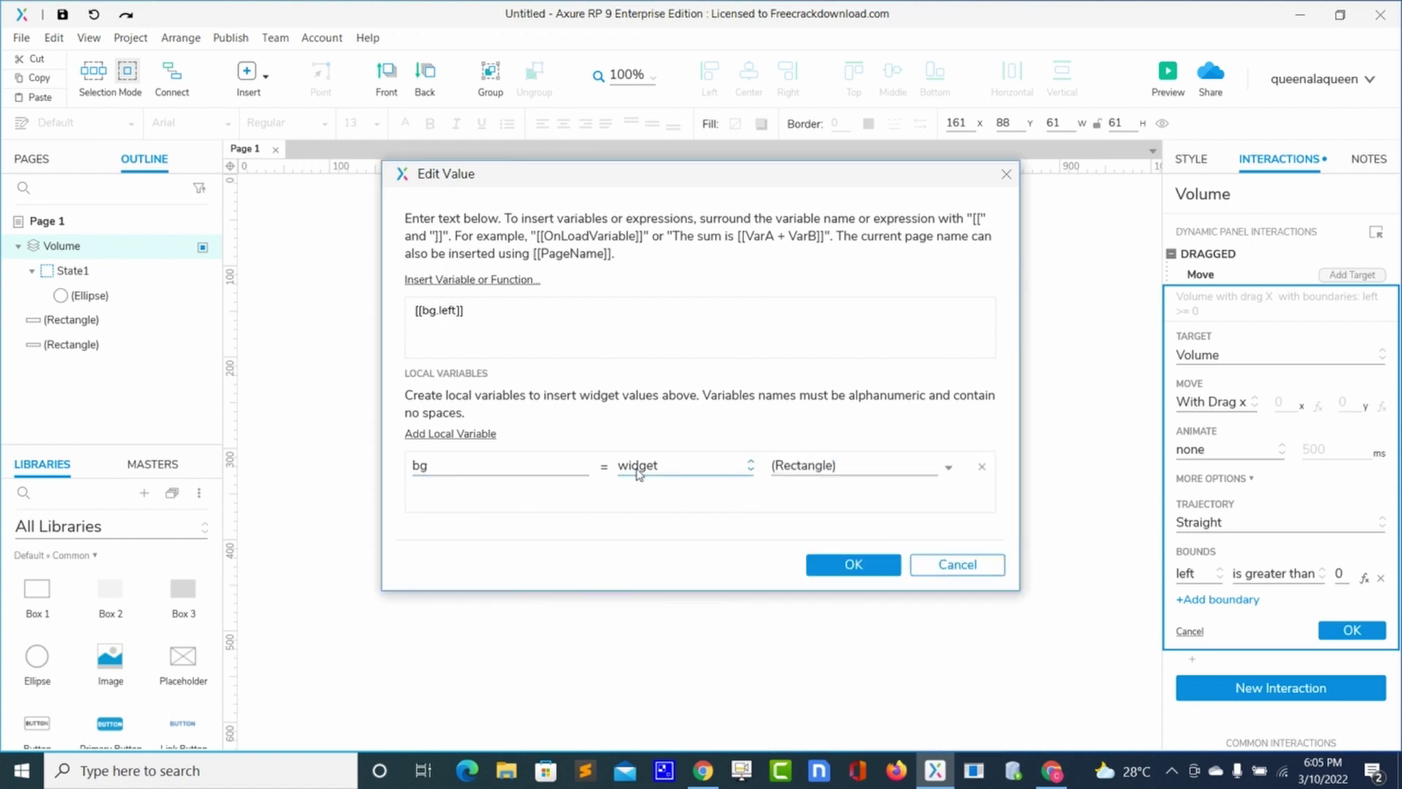
click(463, 463)
click(919, 463)
click(948, 468)
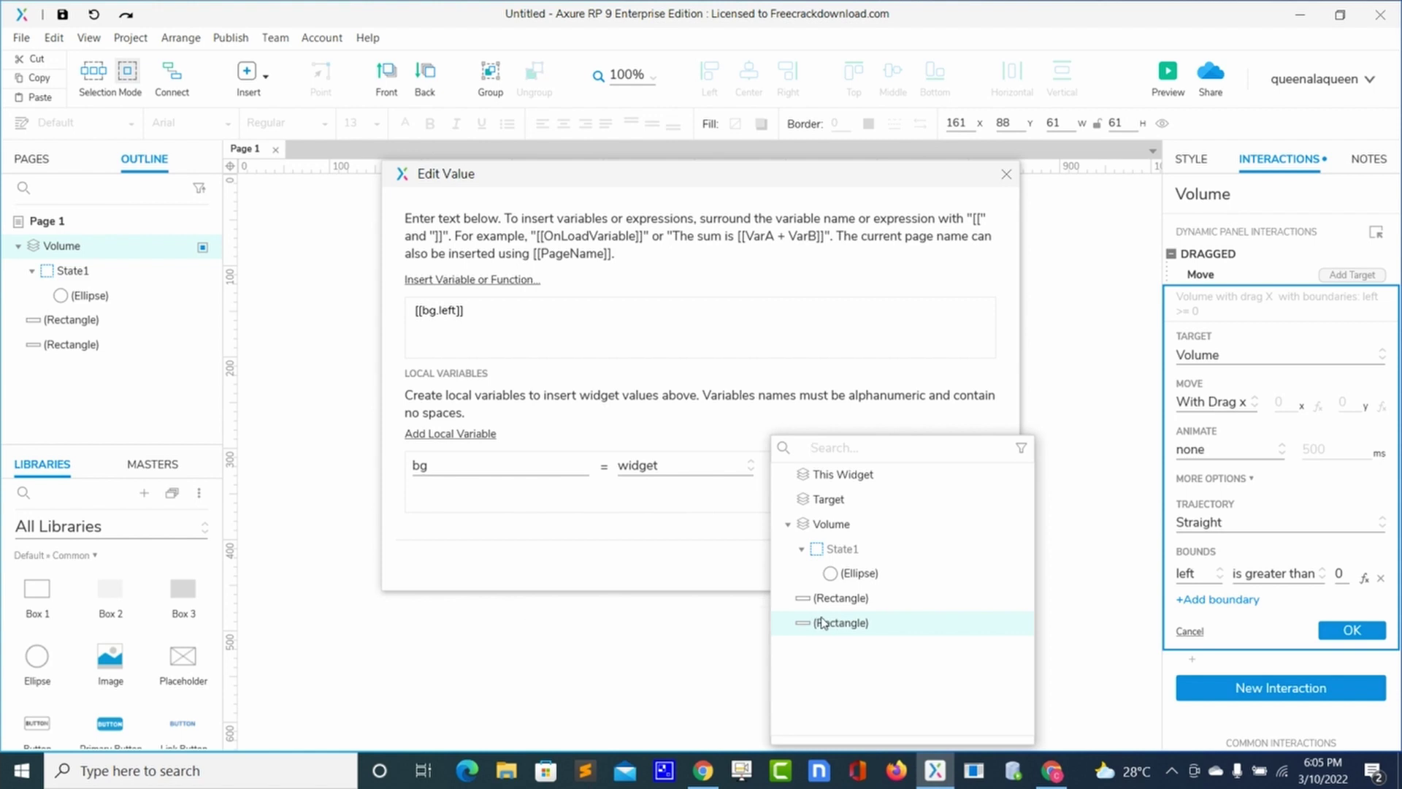
click(820, 622)
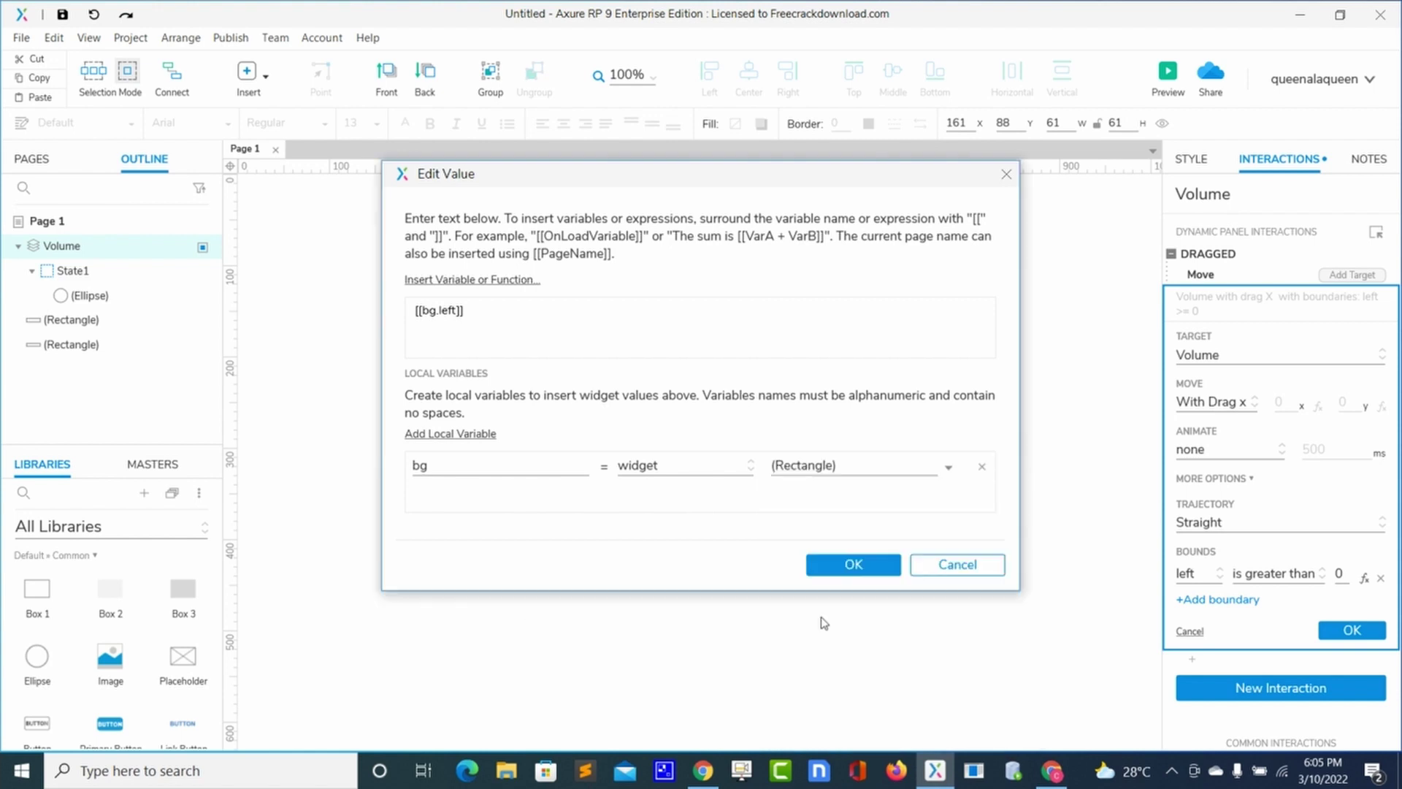
click(839, 573)
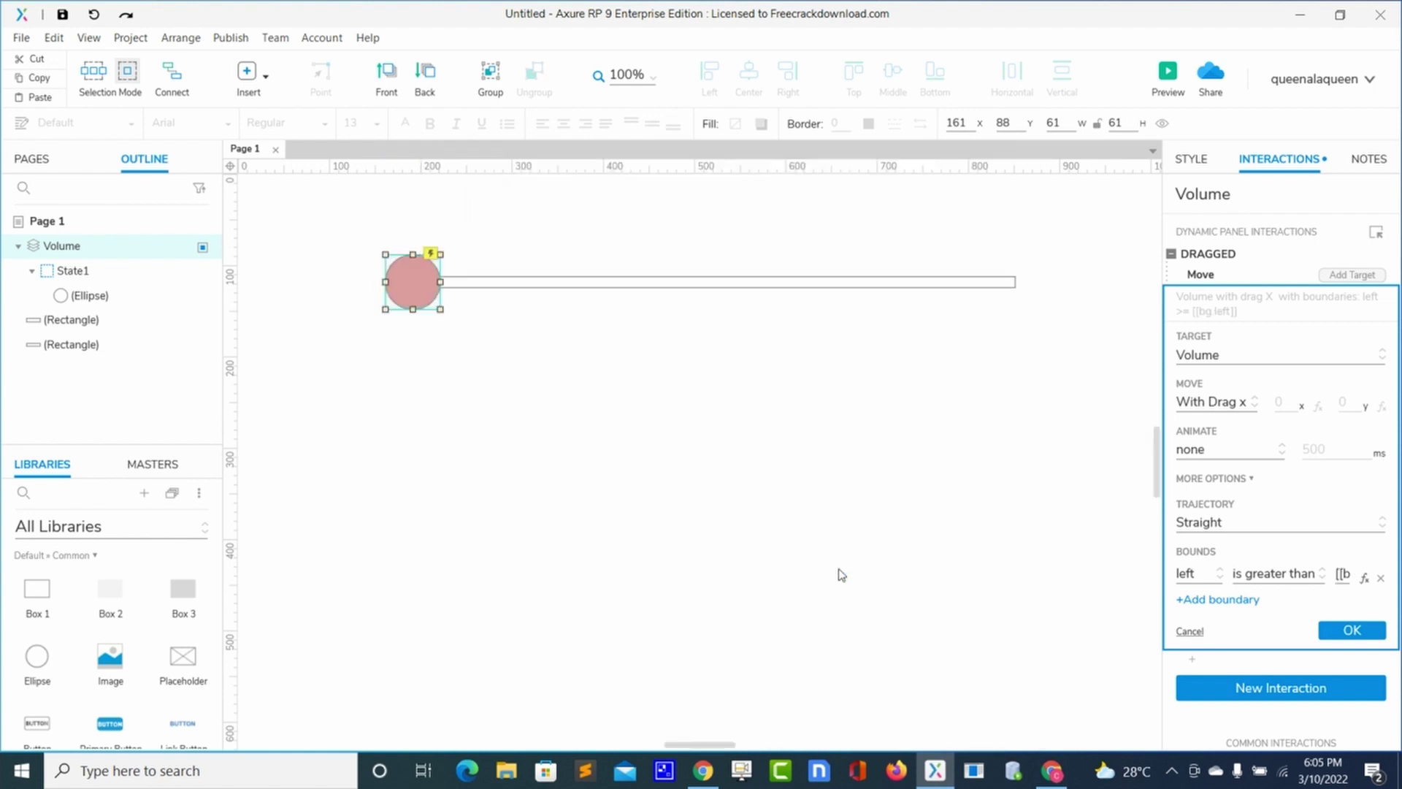
Step: Add a second boundary to the Move action with right is less than or equals the expression [[bg.right]]
click(1249, 600)
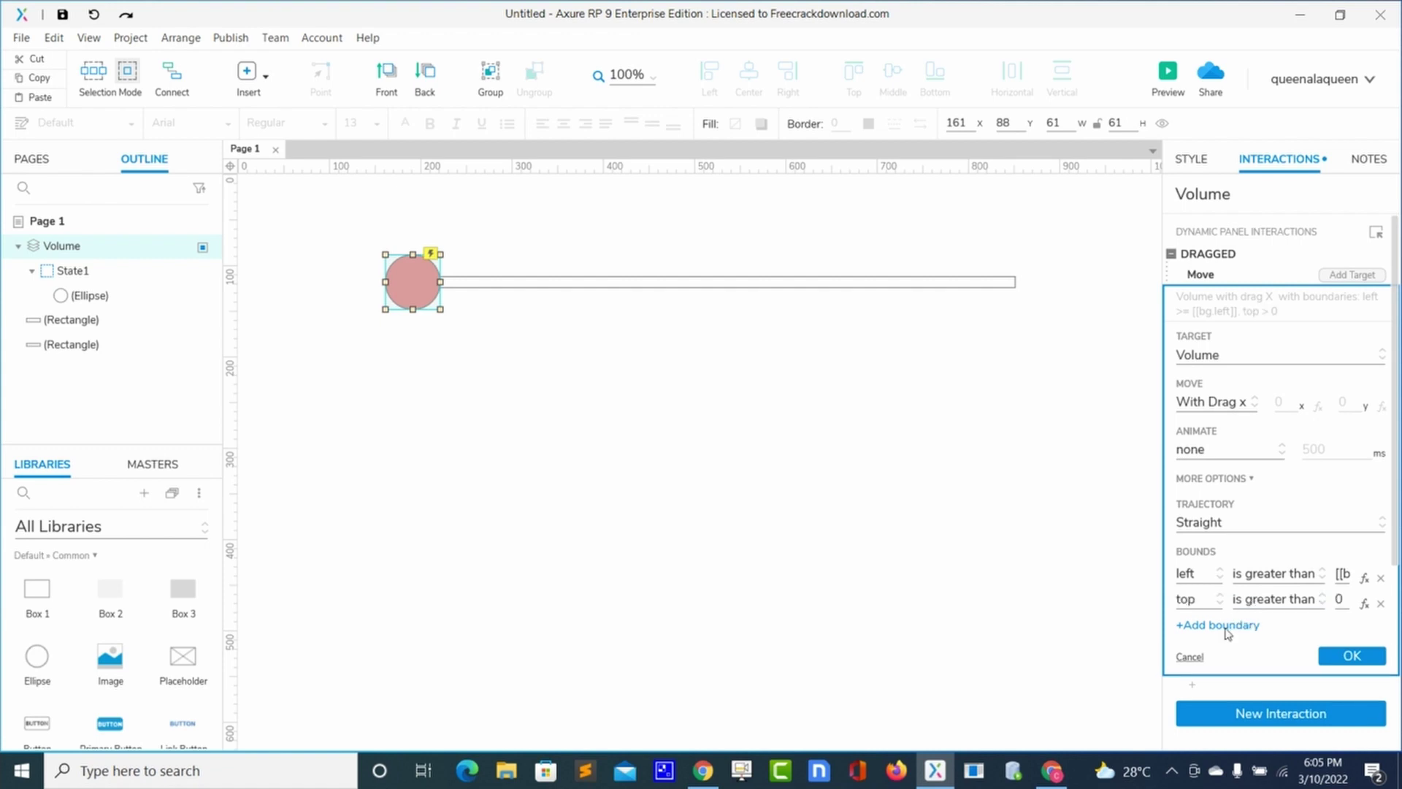
click(1217, 600)
click(1197, 679)
click(1322, 601)
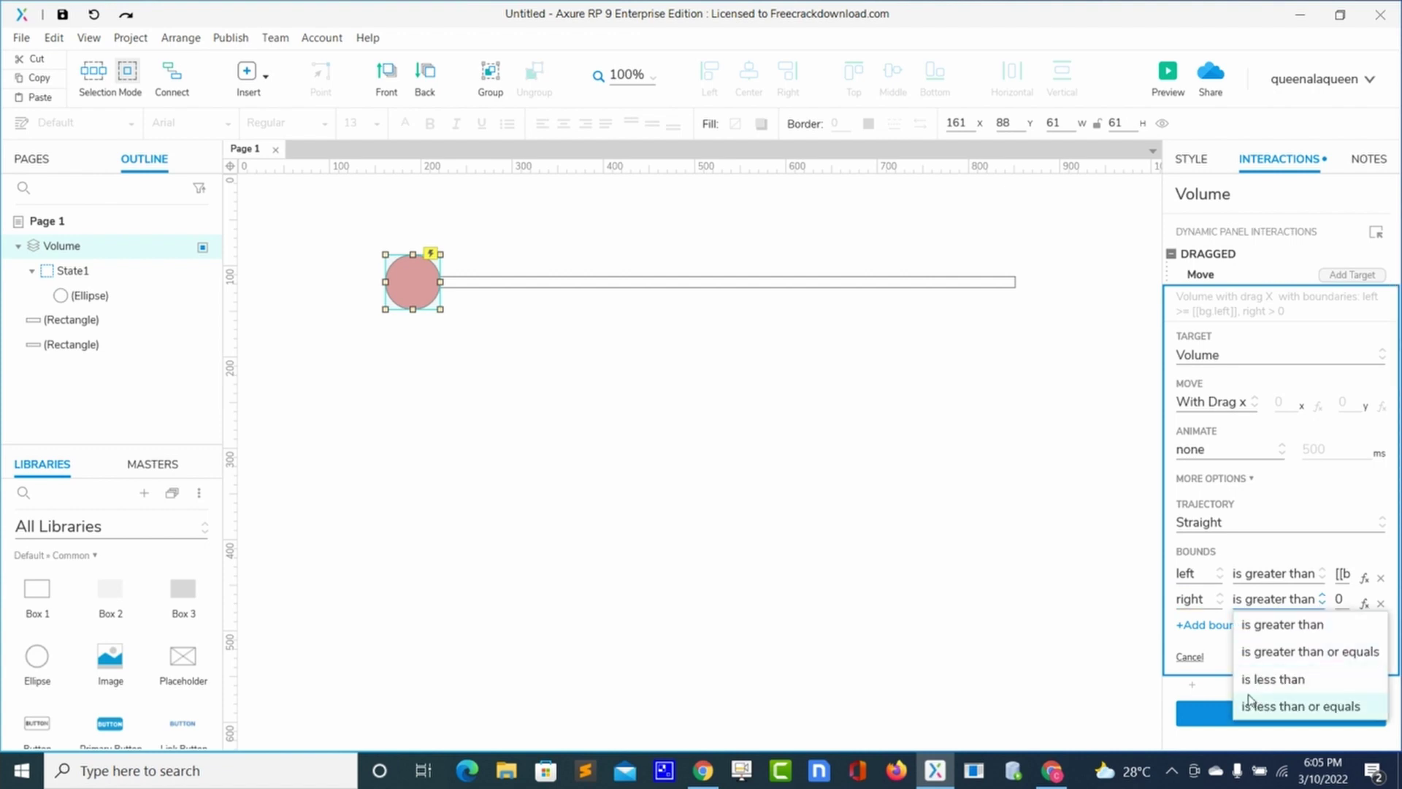
click(1342, 708)
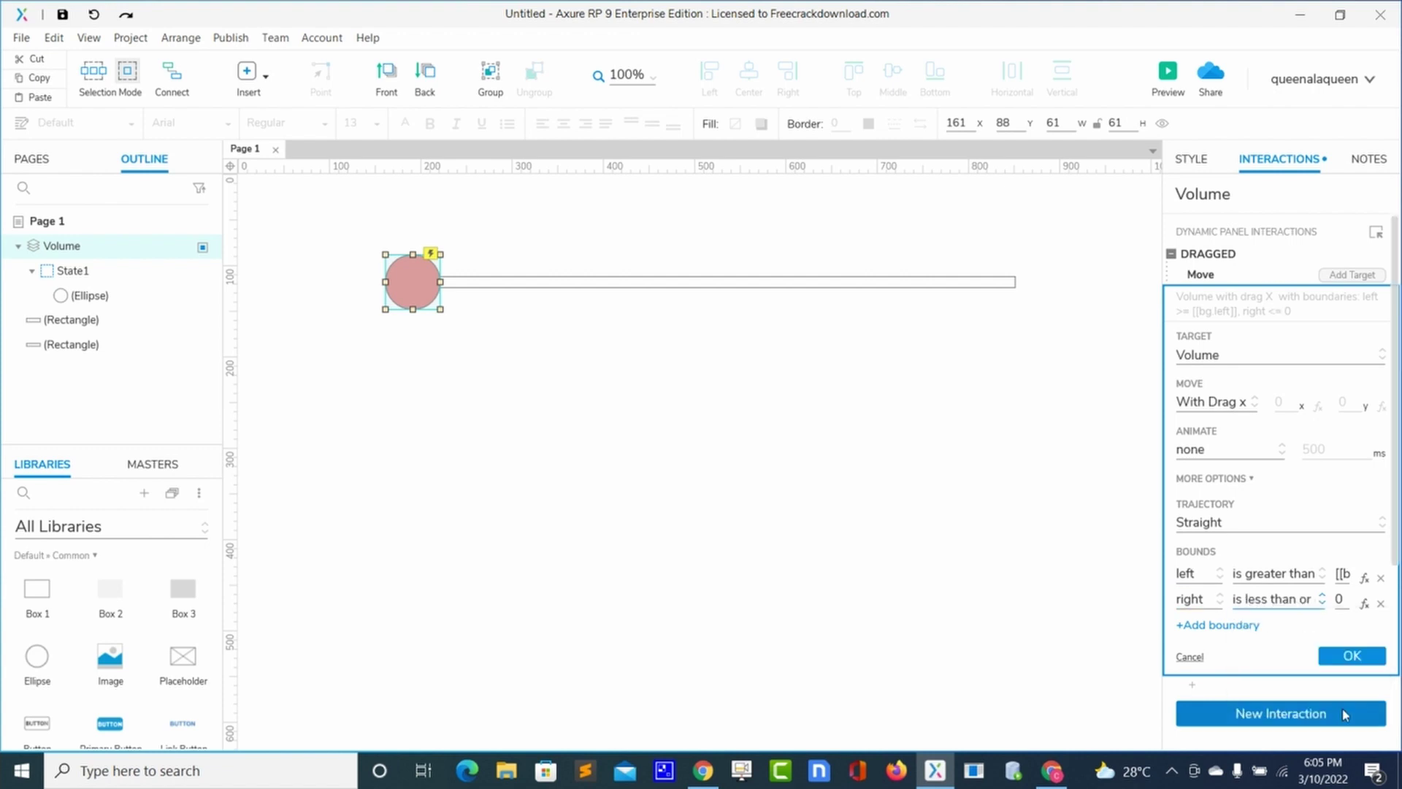
click(1364, 603)
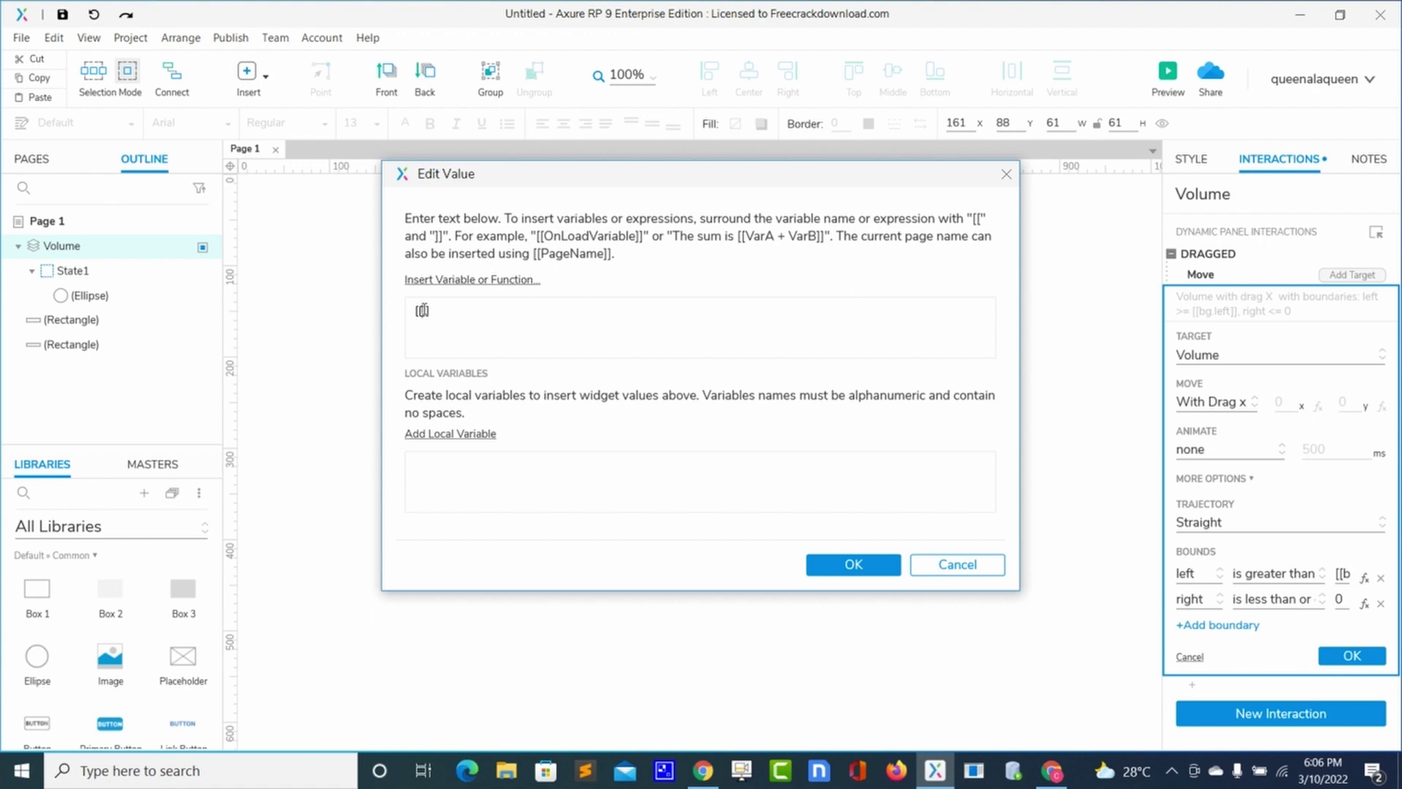
text(bg.right)
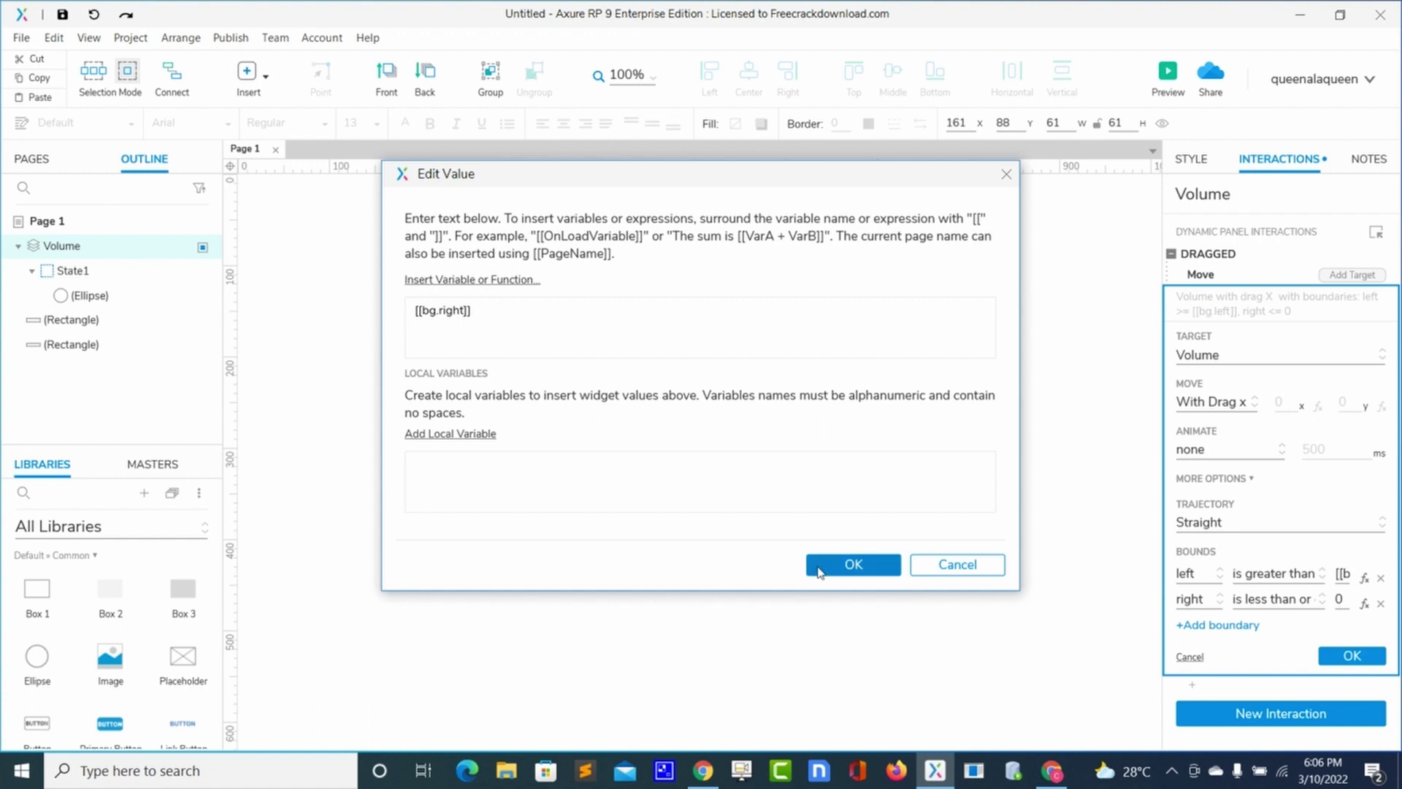
Step: Add a local variable named bg to the right boundary's expression
click(483, 435)
click(459, 462)
key(BackSpace)
key(BackSpace)
key(BackSpace)
key(BackSpace)
key(BackSpace)
text(bg)
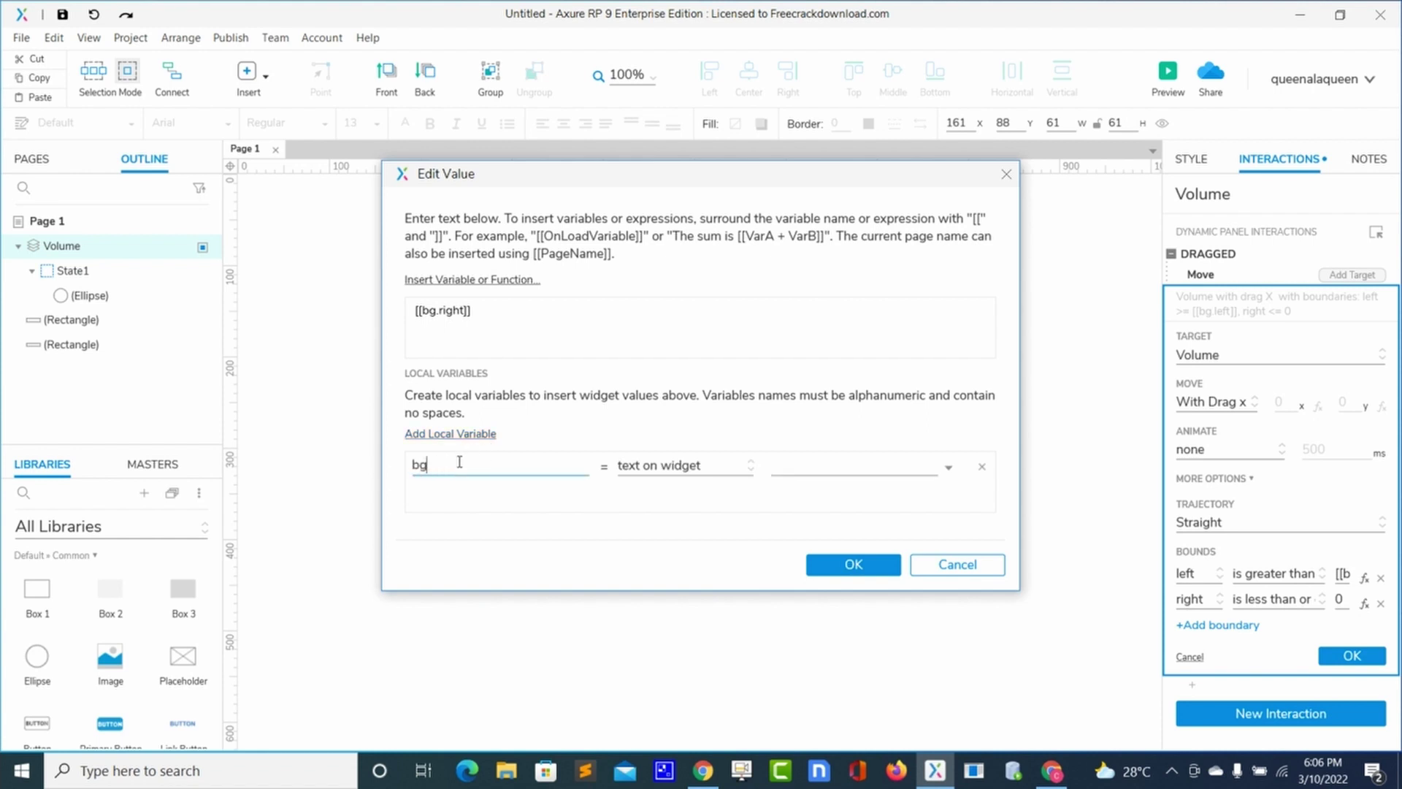
Step: Assign the right boundary's bg variable to the widget that is the last-listed Rectangle and accept the expression
click(750, 468)
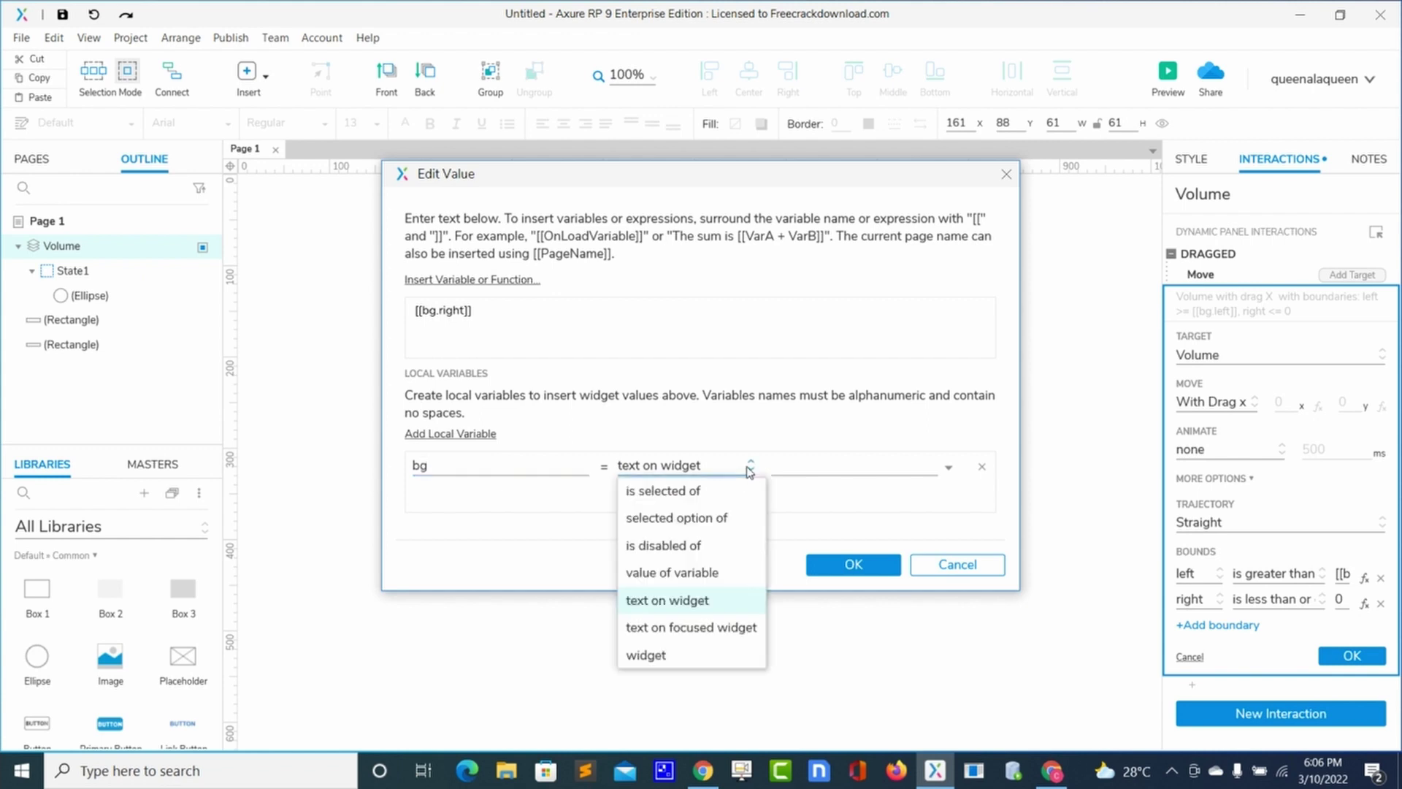
click(652, 657)
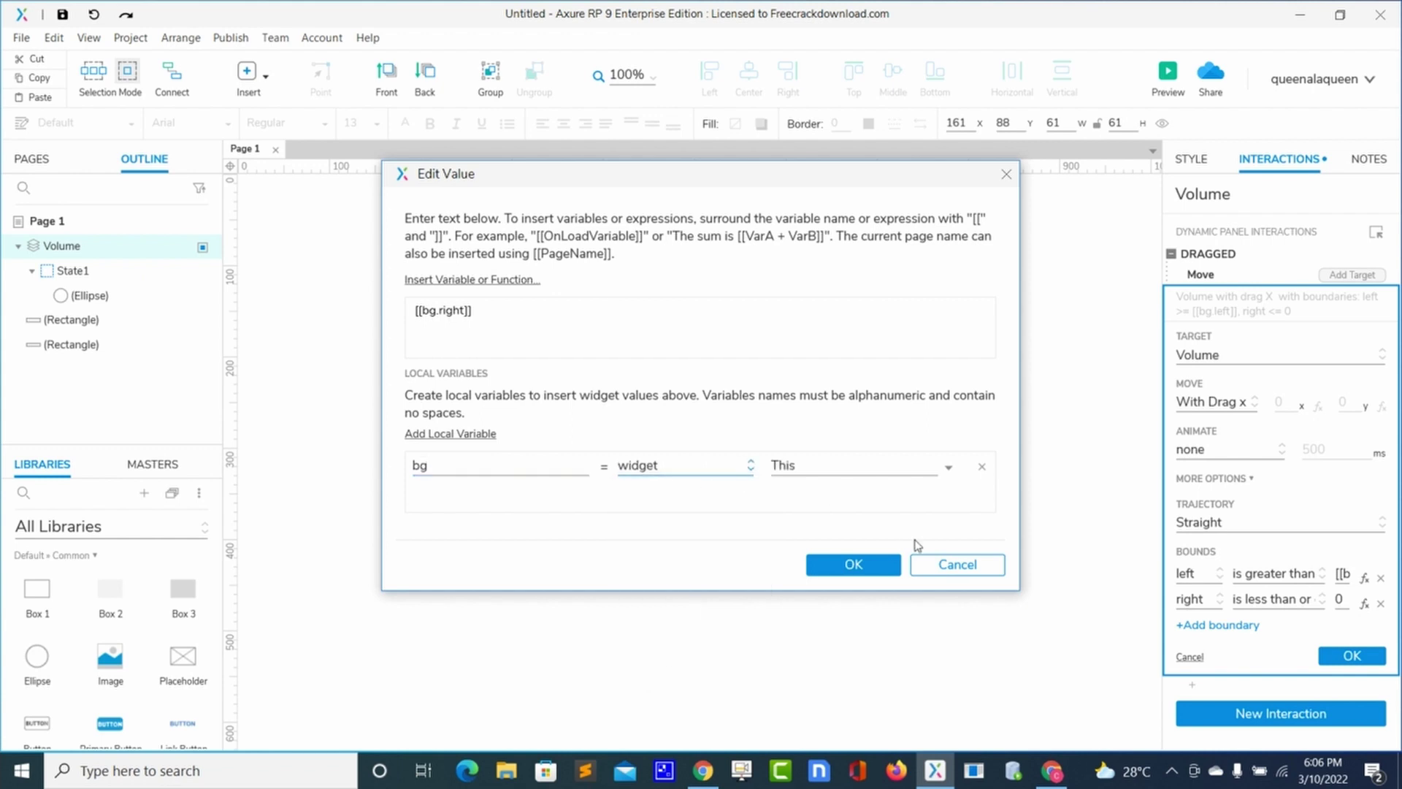
click(947, 468)
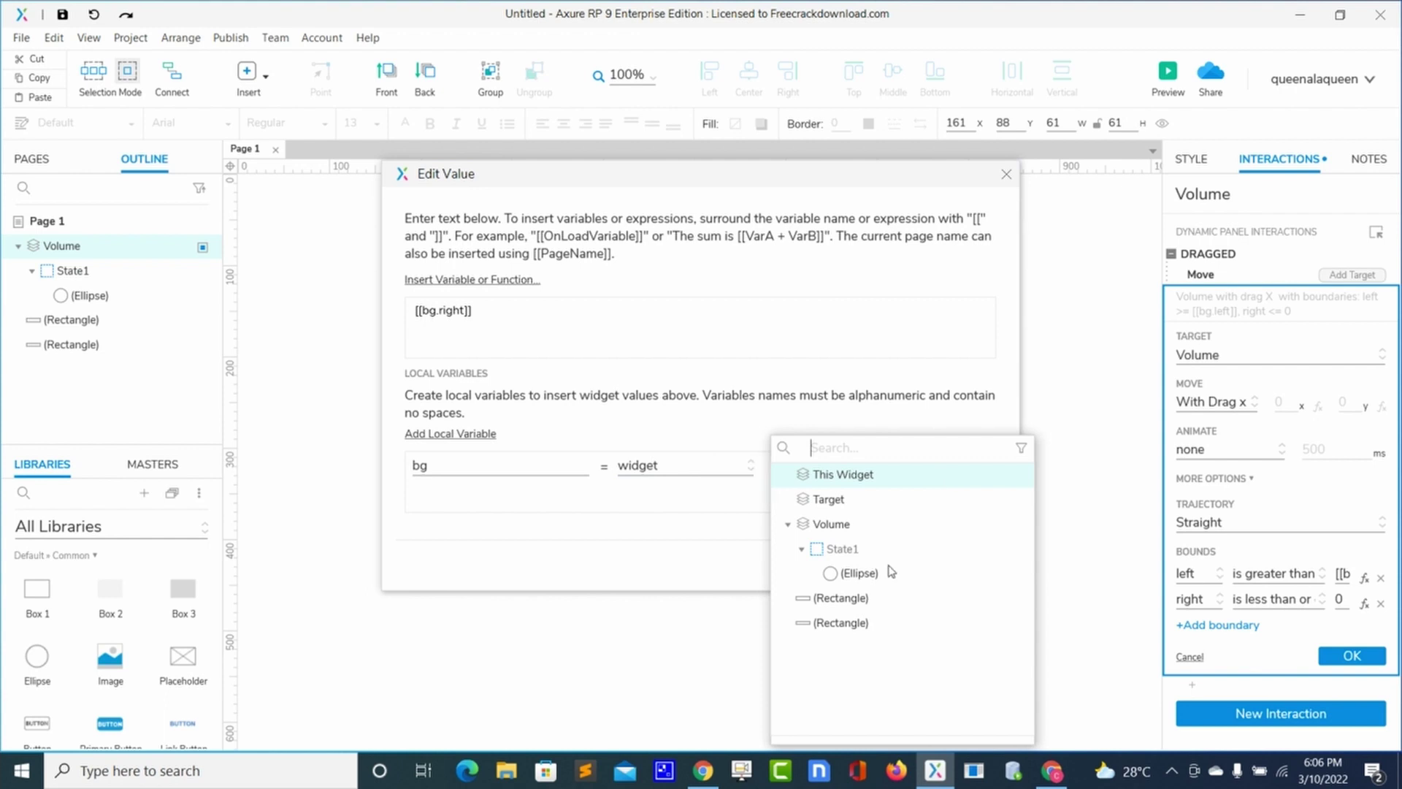
click(856, 624)
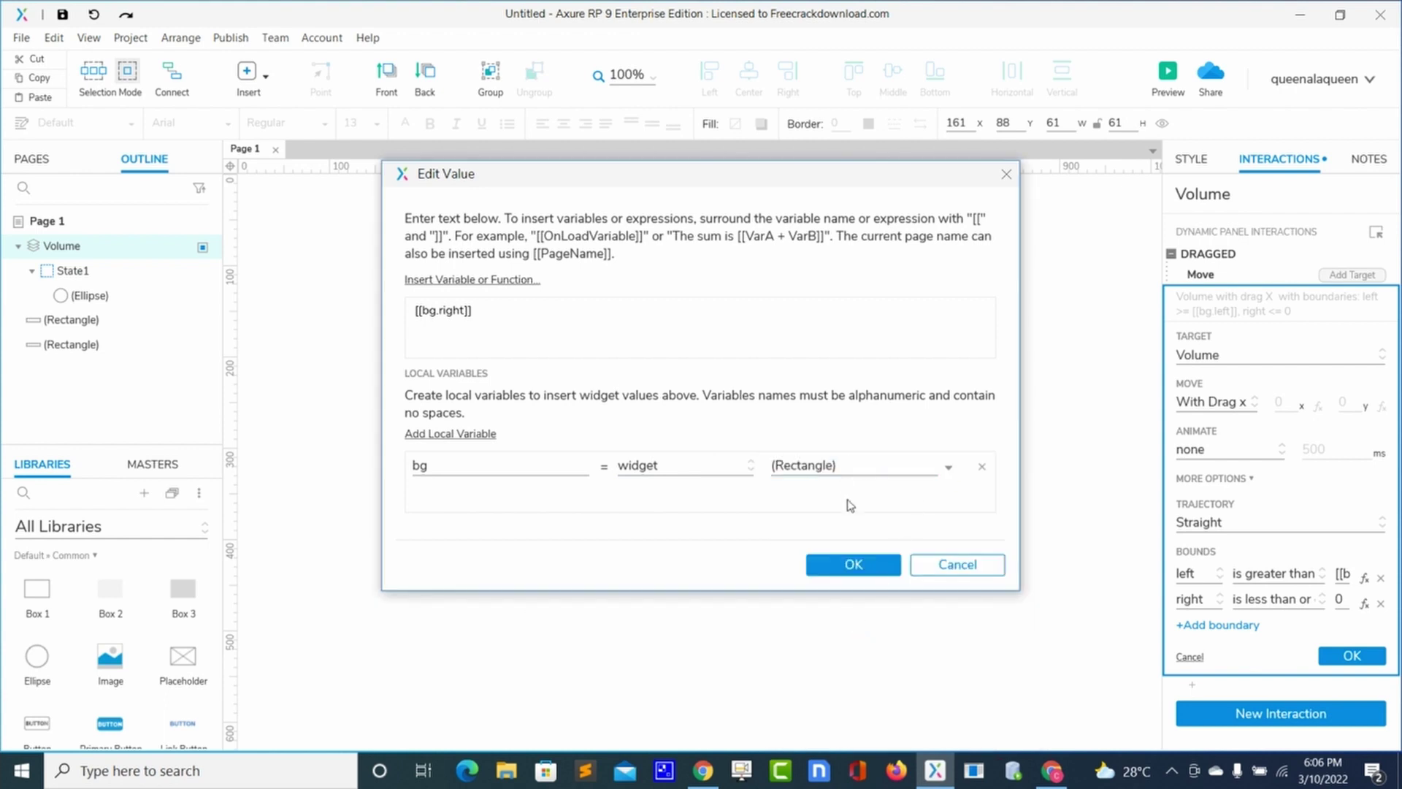
click(831, 565)
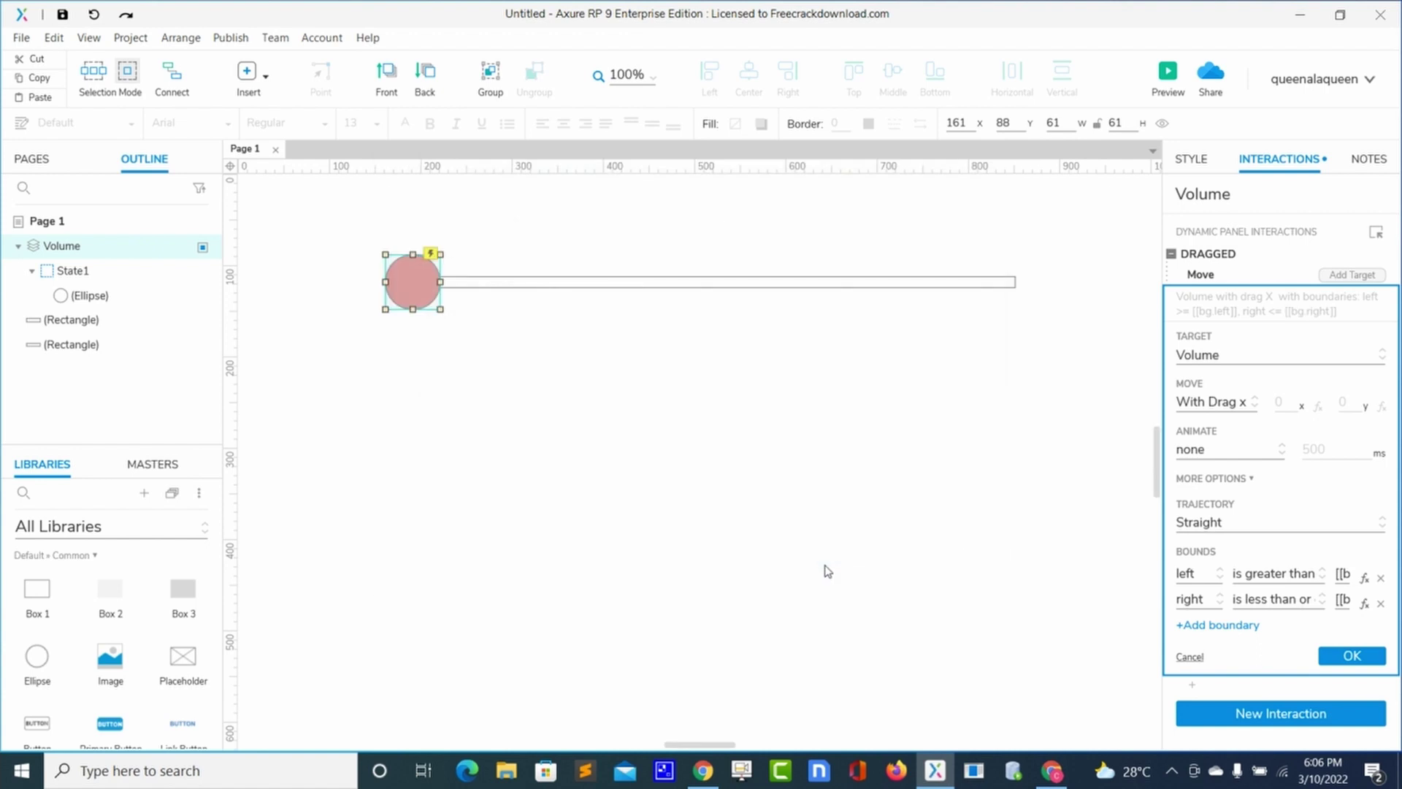
Step: Preview the prototype in the browser and test sliding the circle to both ends of the bar
click(1168, 73)
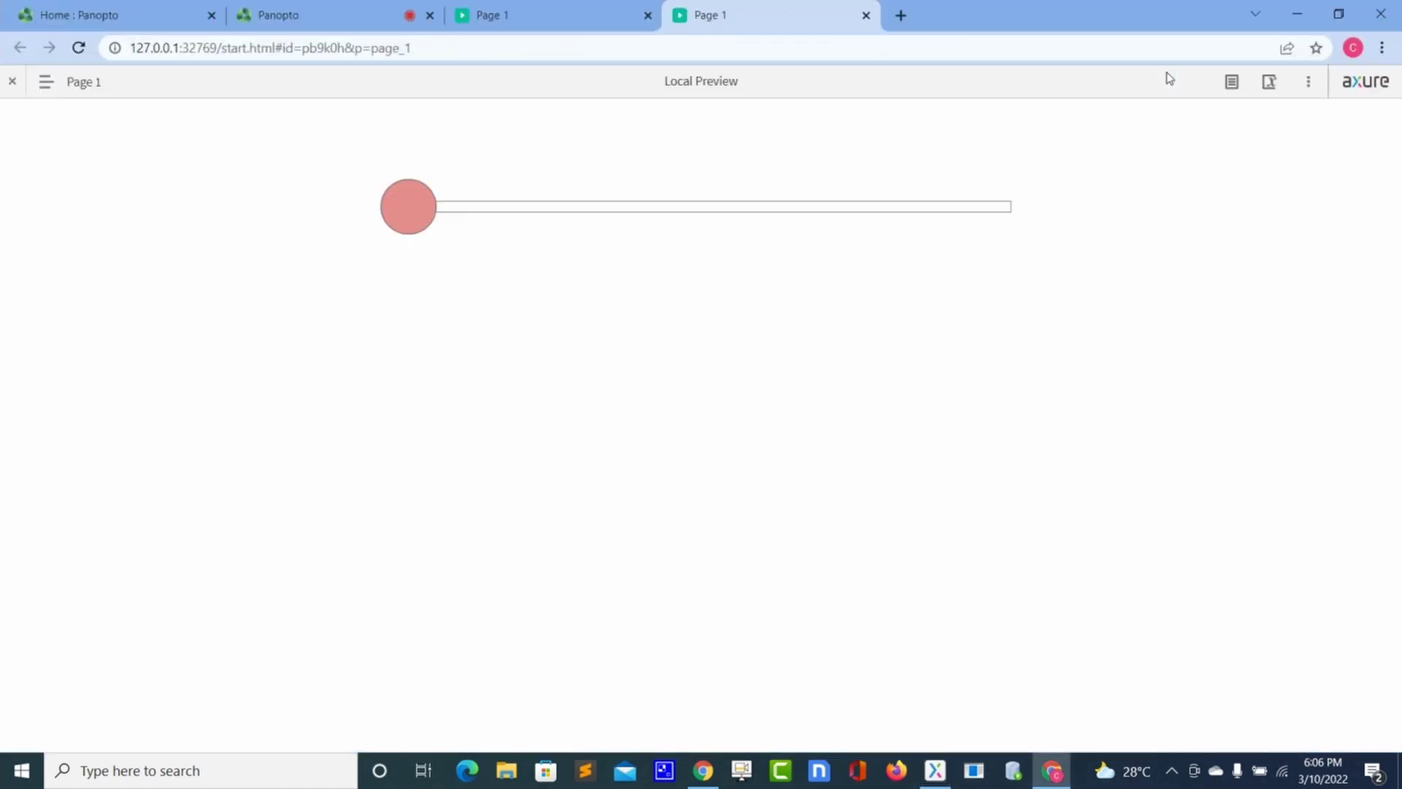
click(76, 48)
drag(394, 216, 912, 257)
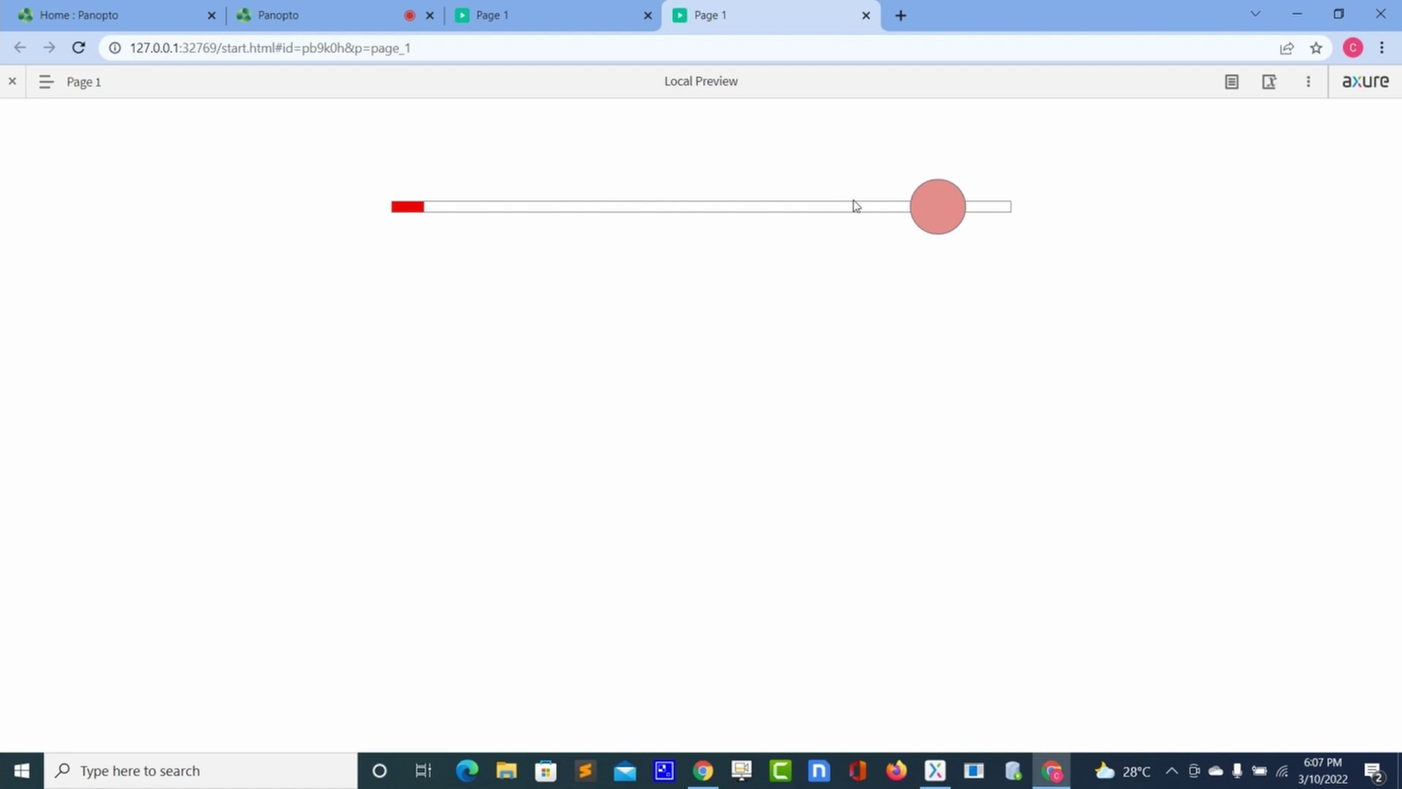
drag(949, 213, 998, 210)
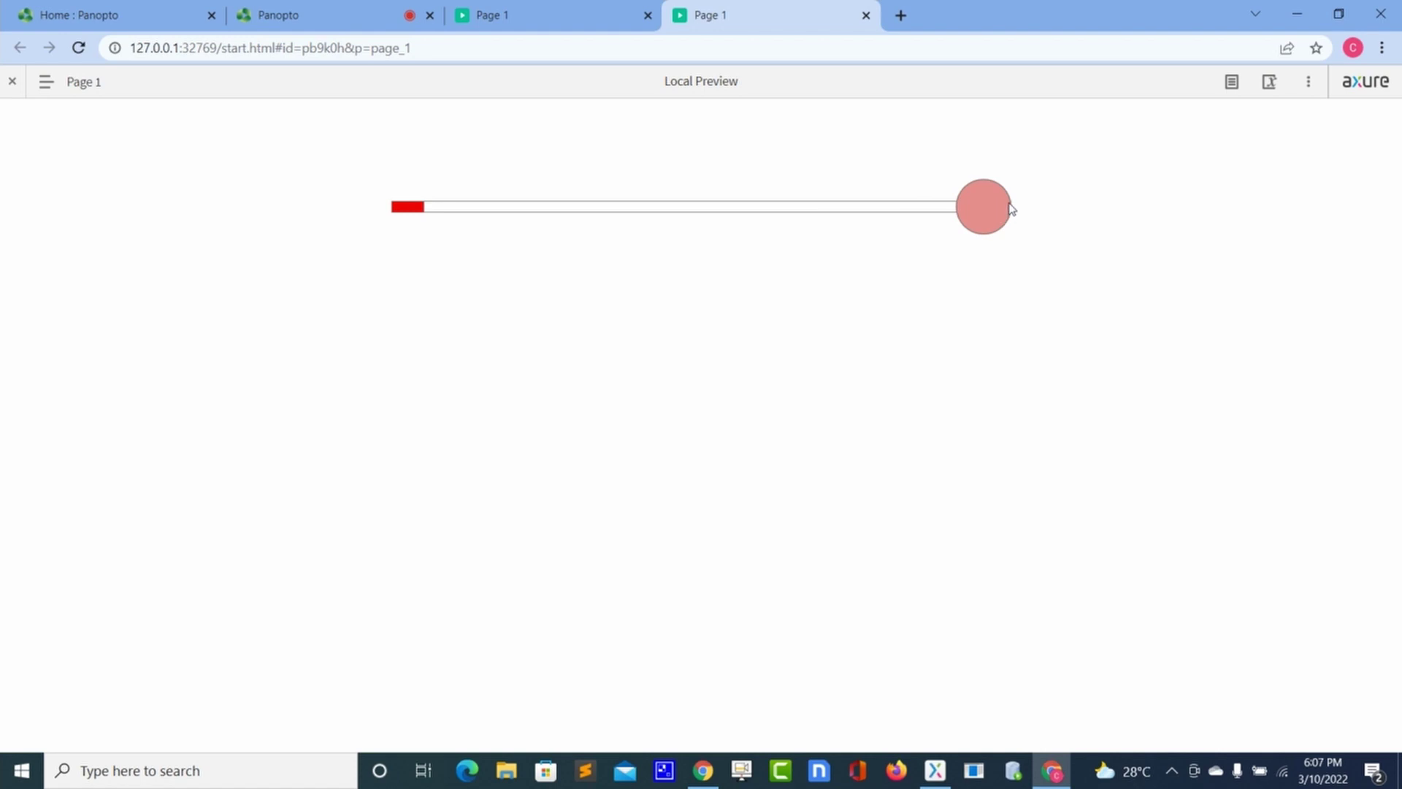
drag(970, 219, 372, 222)
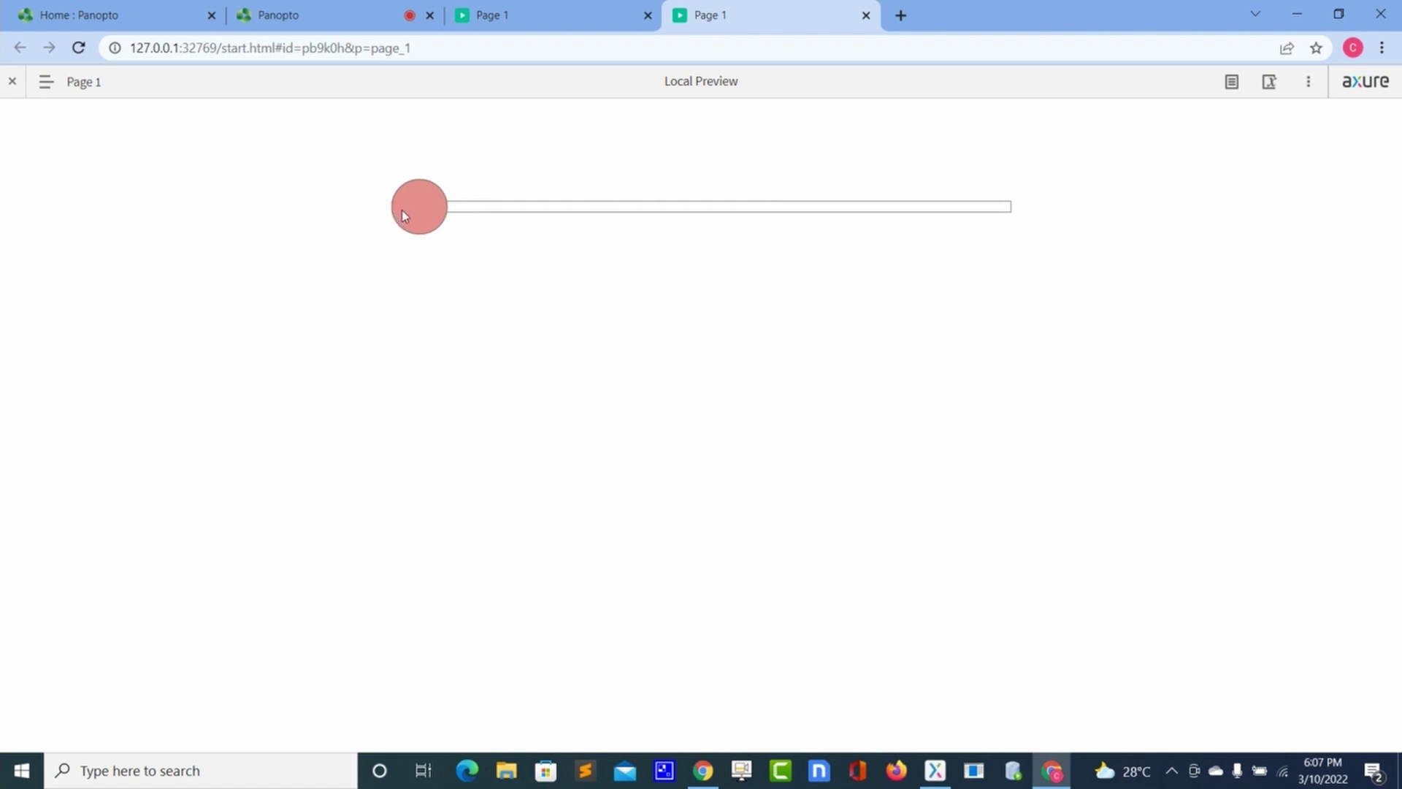
drag(420, 203, 1142, 169)
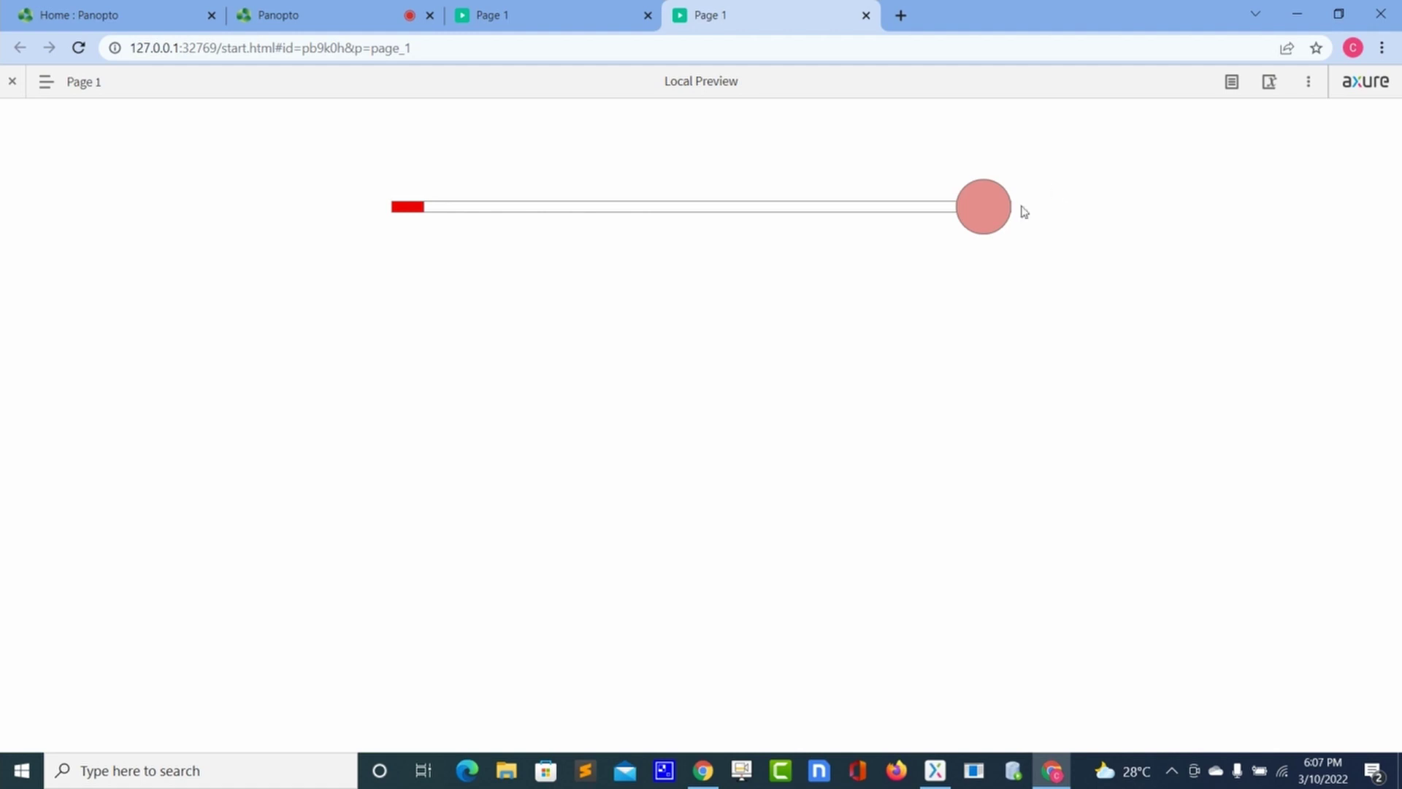
drag(982, 223, 968, 226)
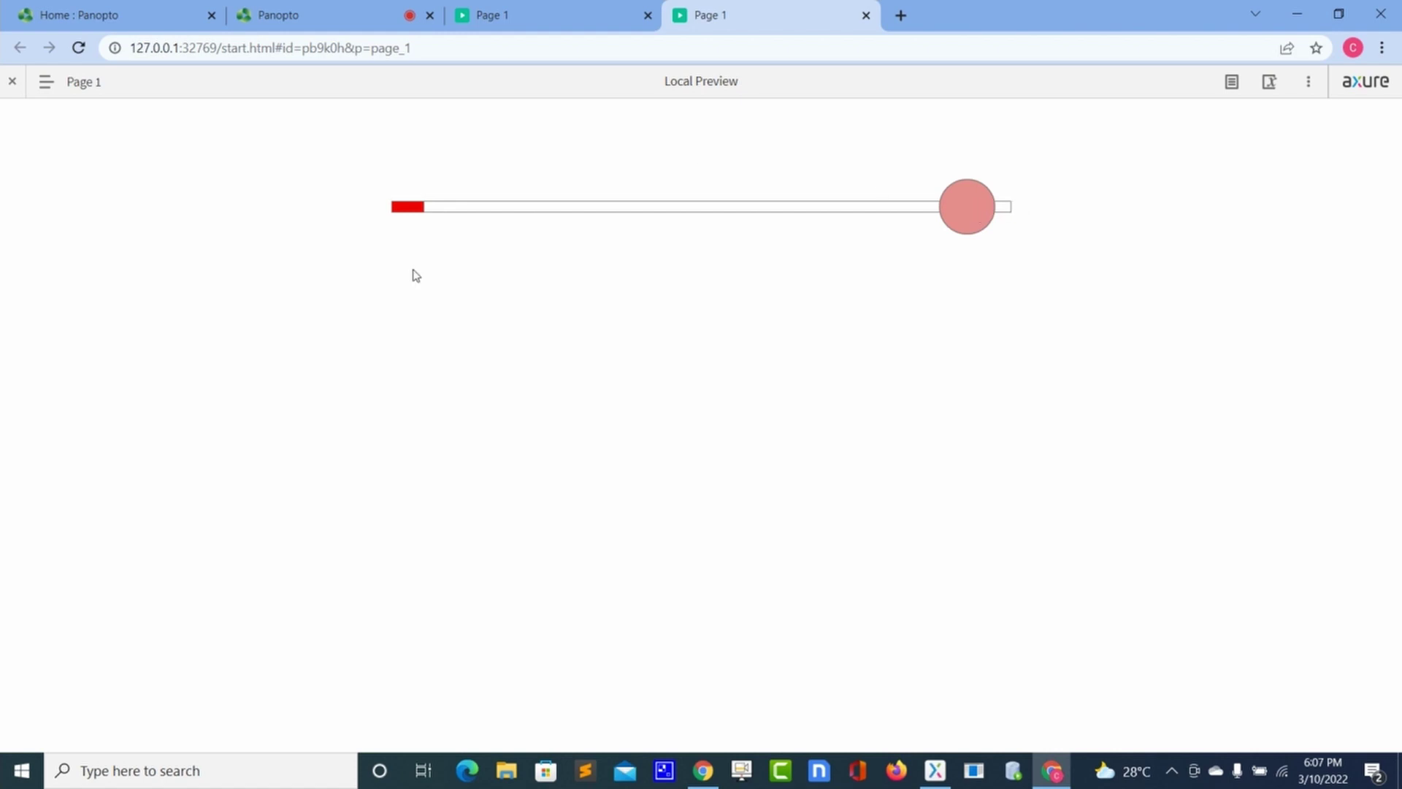
click(964, 214)
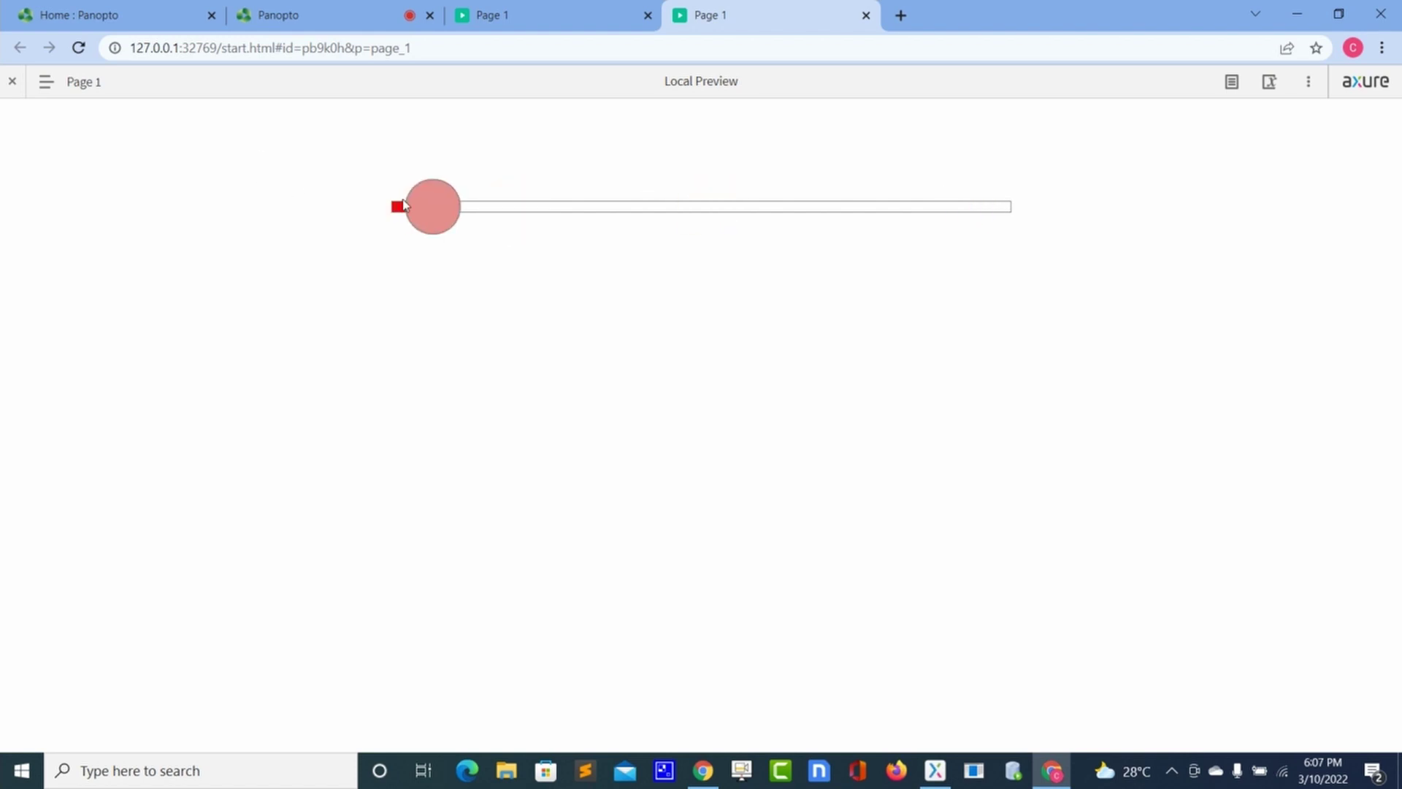
drag(421, 212, 392, 213)
Step: Return to Axure RP and change the left boundary's expression to [[bg.left -bg.x]]
click(937, 771)
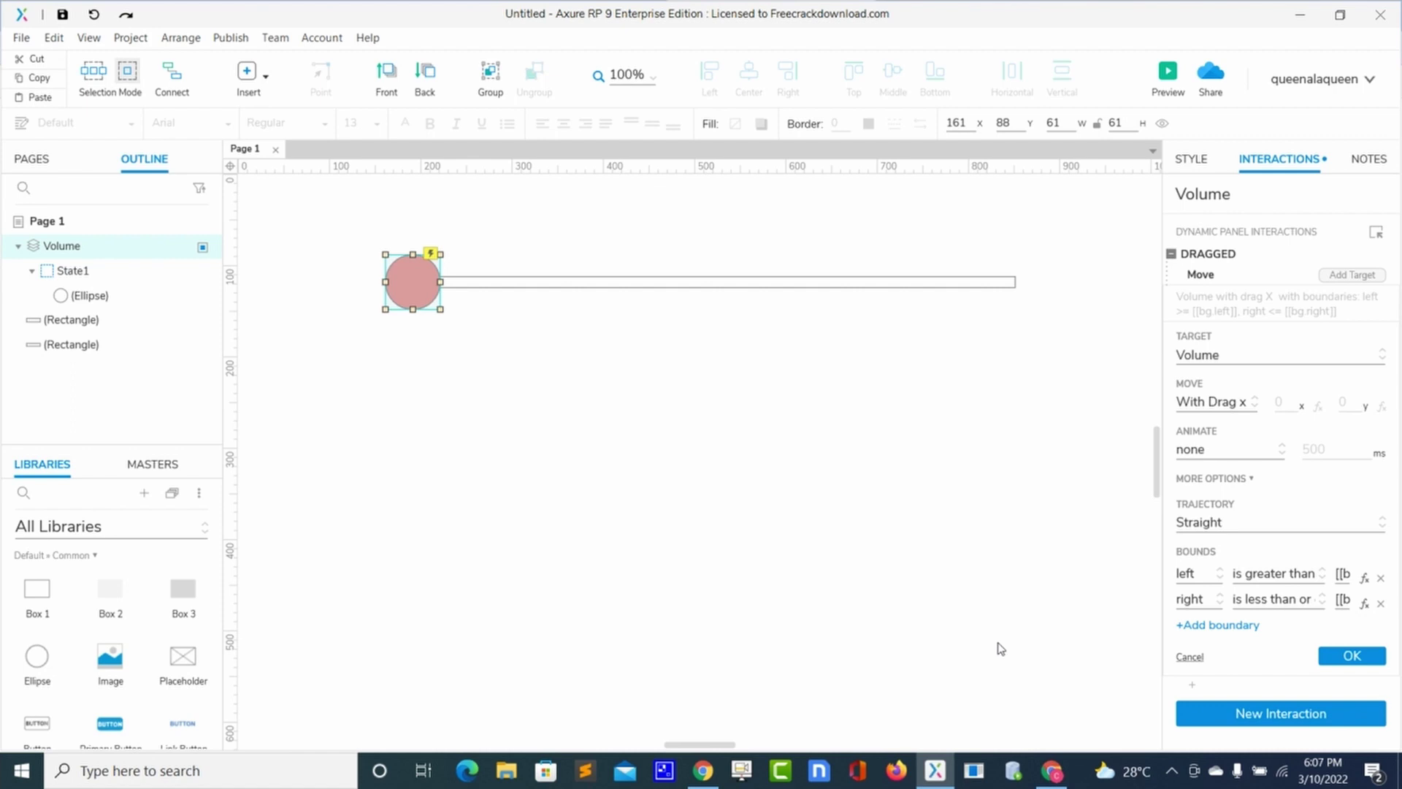
click(1365, 581)
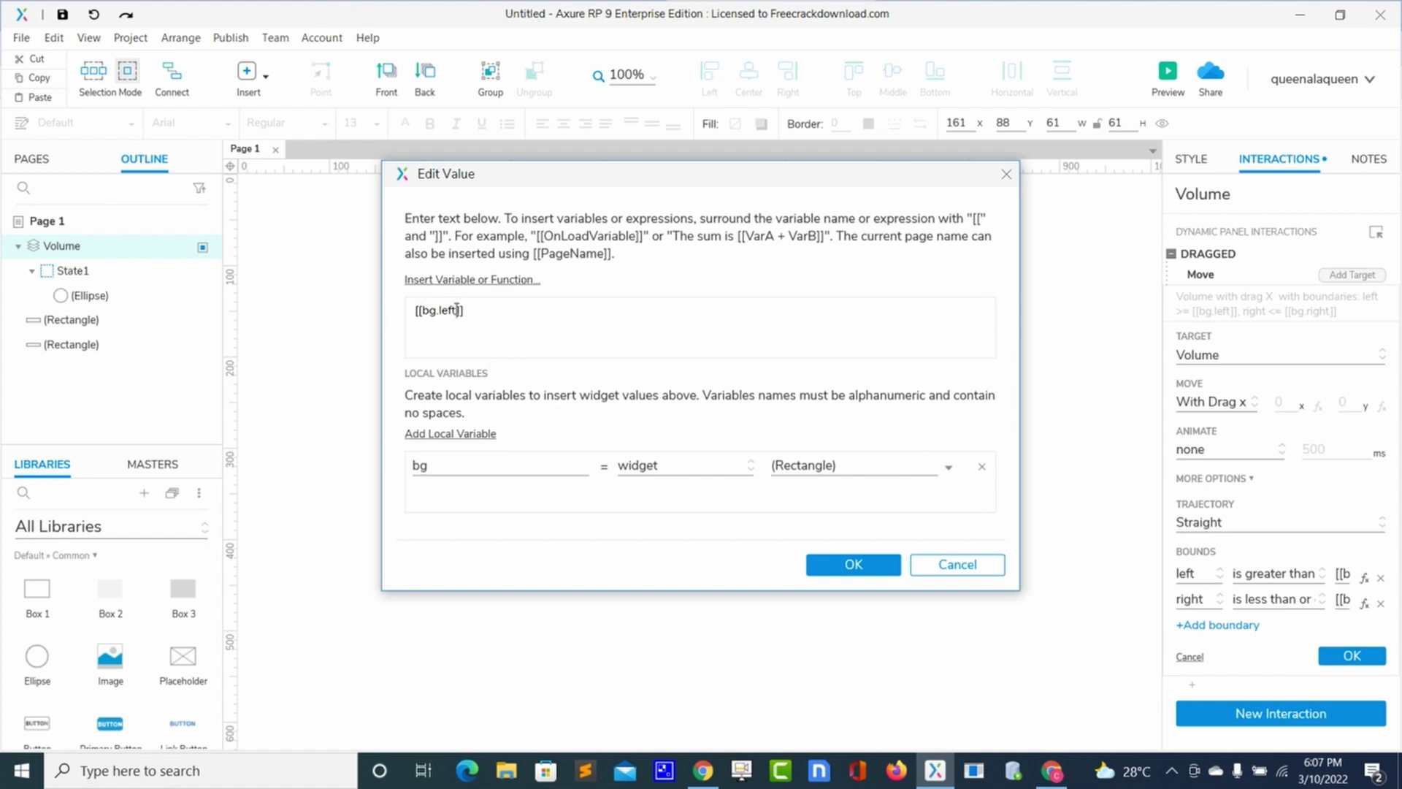
text(-bg.x)
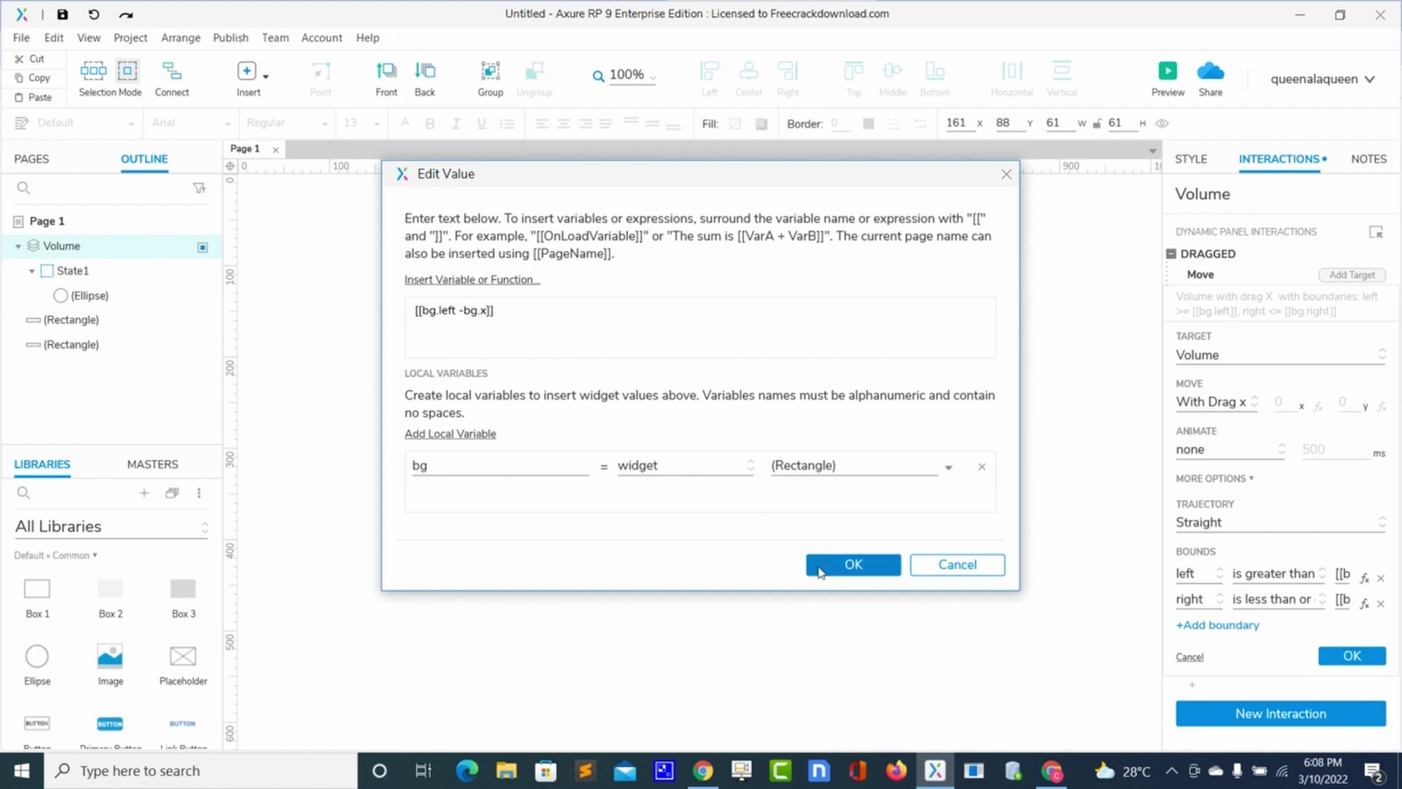
click(820, 572)
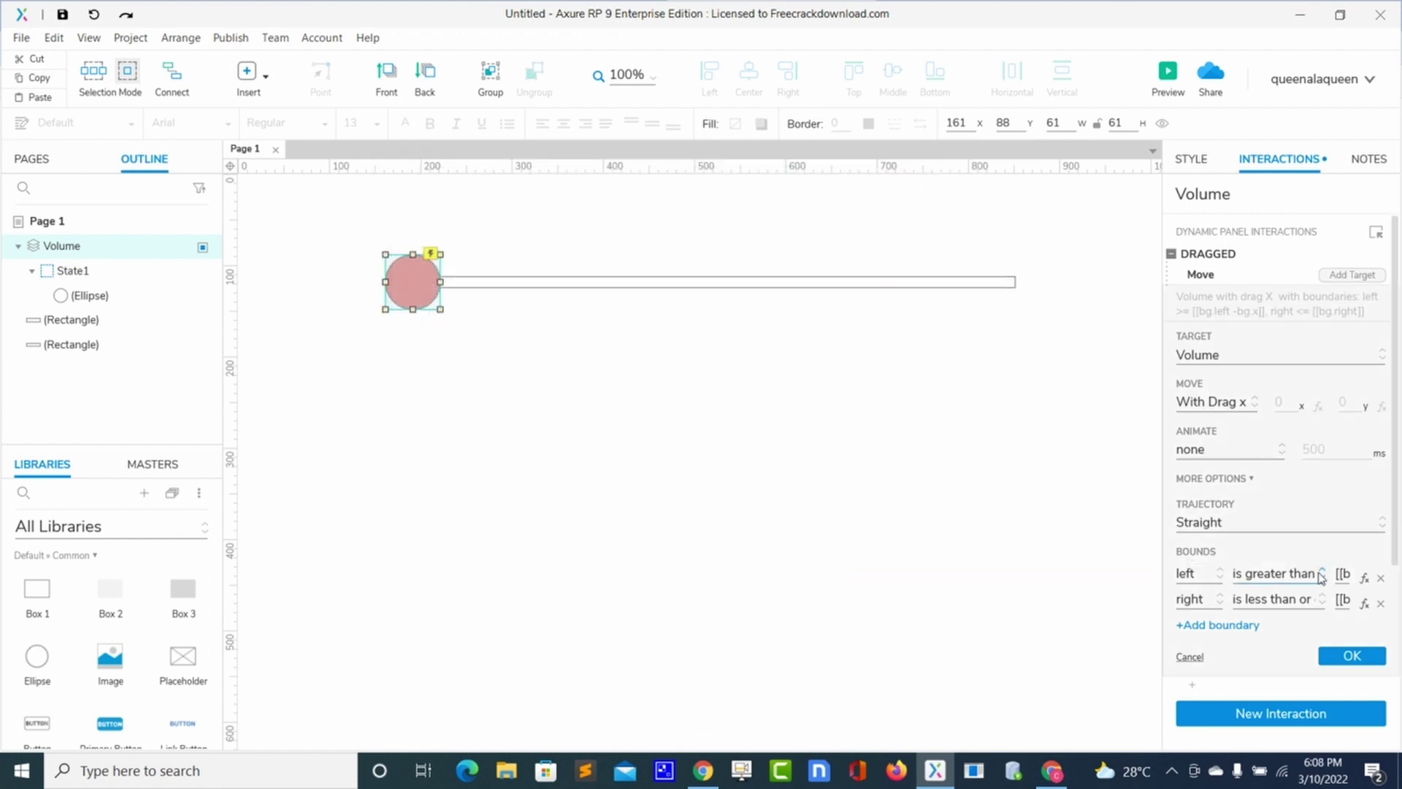
Step: Change the right boundary's expression to [[bg.right +20]] and accept it
click(1364, 605)
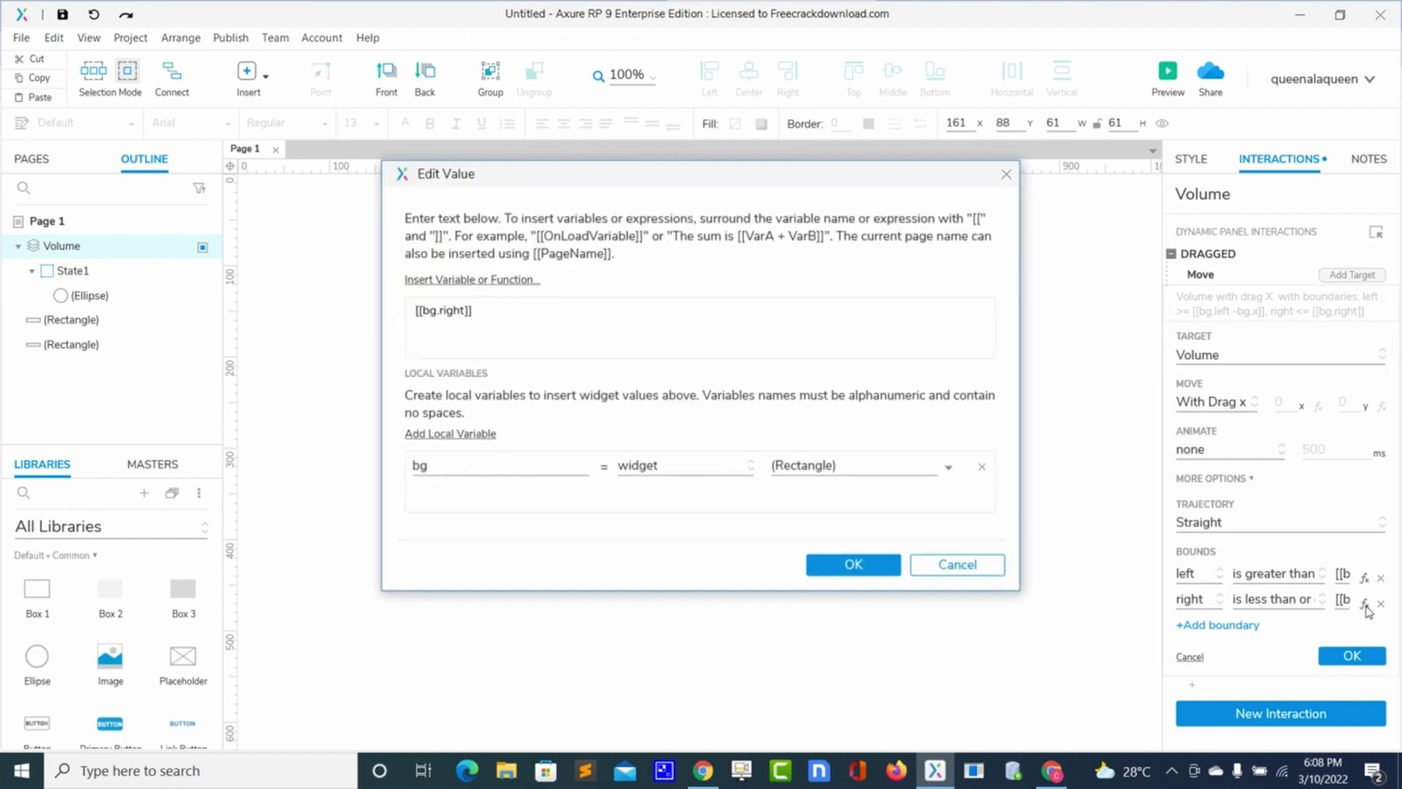
click(465, 310)
text(+20)
click(867, 573)
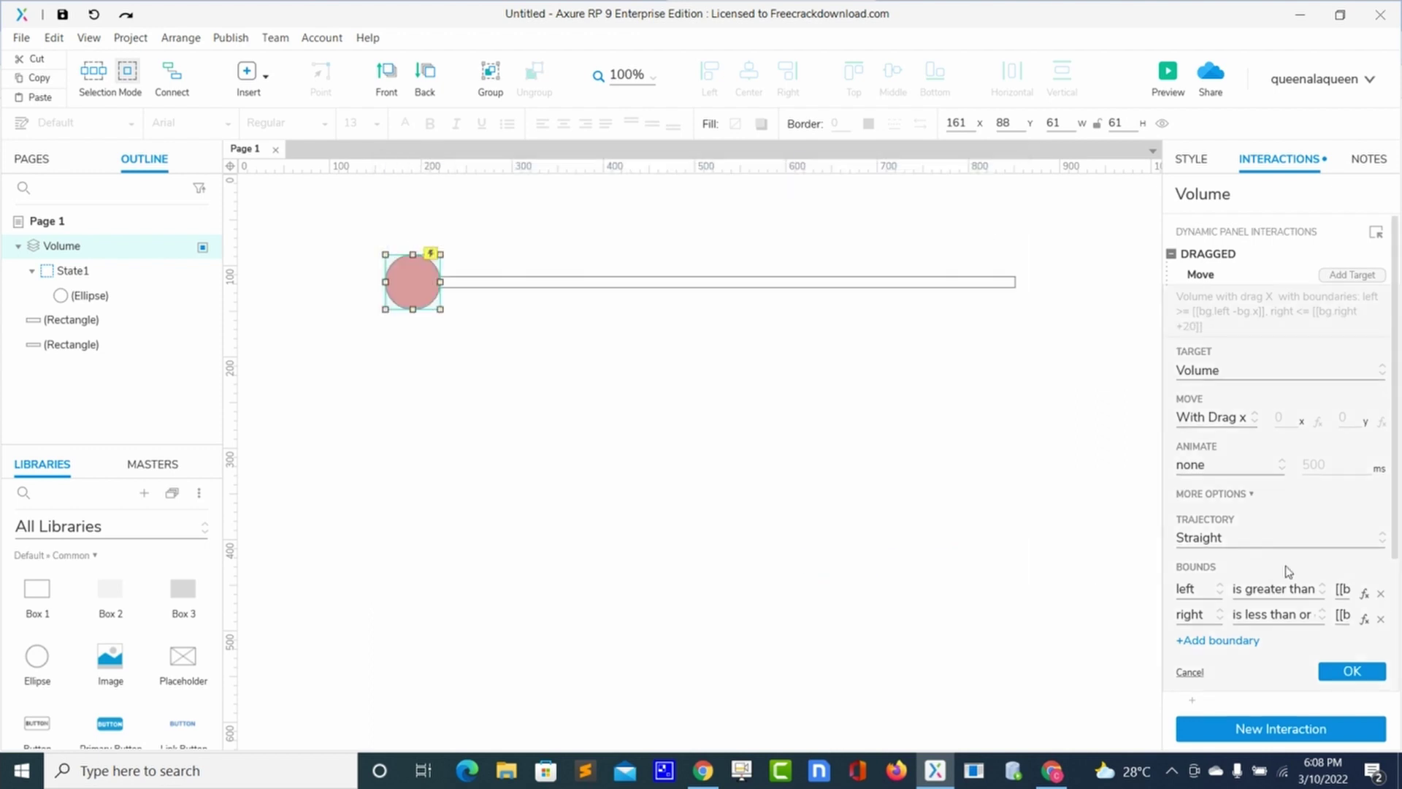
Step: Change the left boundary's expression to [[bg.left -20]], accept it, and recheck the right boundary's expression
click(1365, 594)
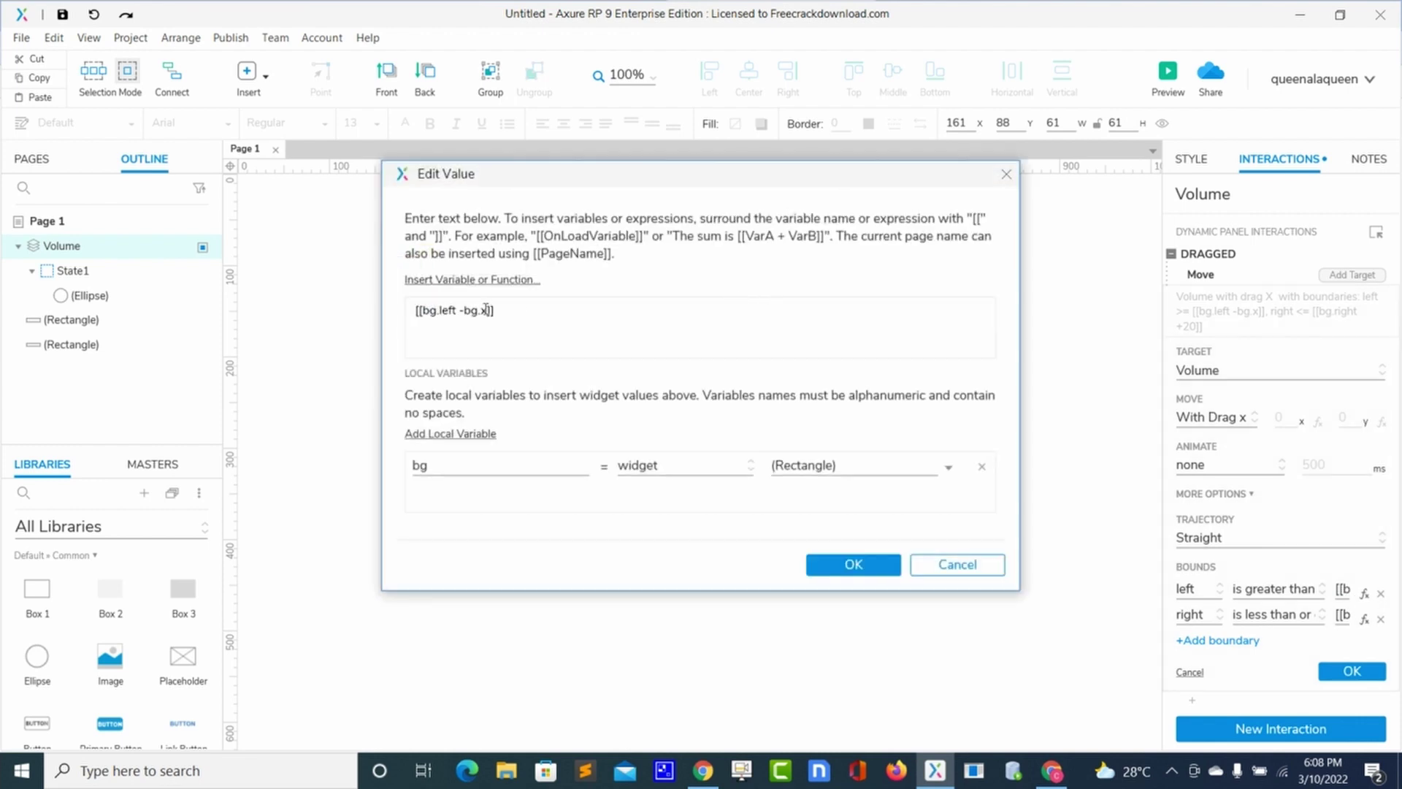
key(BackSpace)
key(BackSpace)
key(BackSpace)
key(BackSpace)
text(-)
key(BackSpace)
text(20)
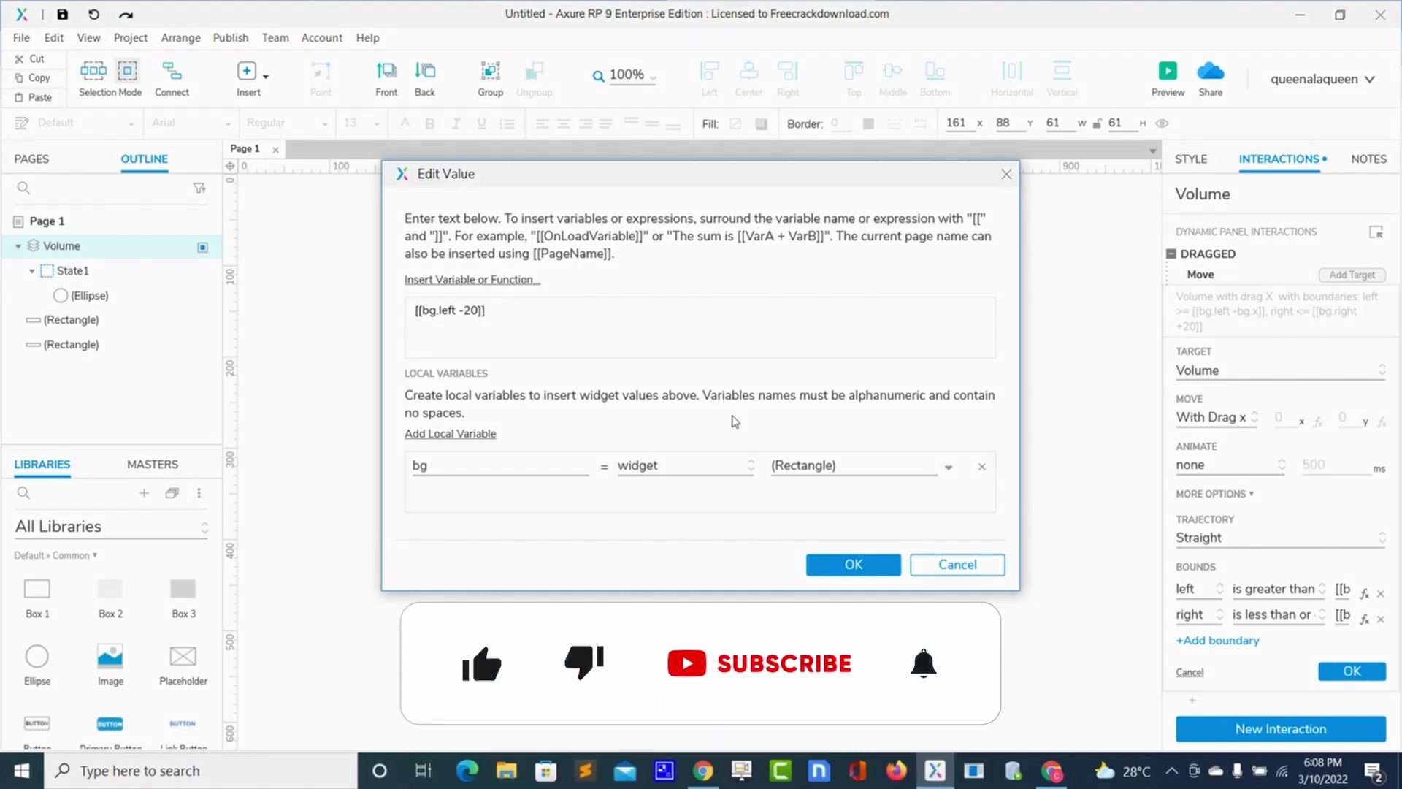
click(847, 564)
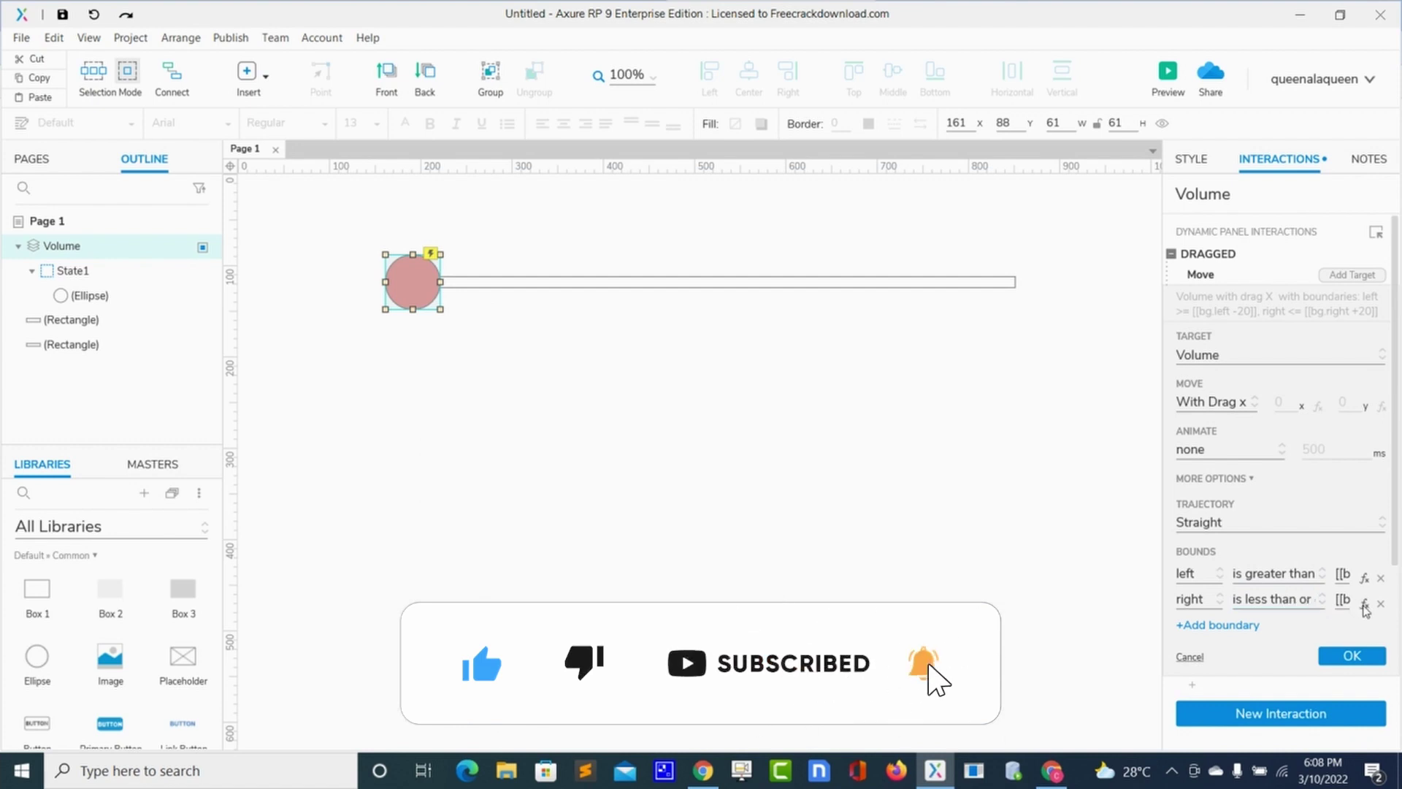
click(1364, 604)
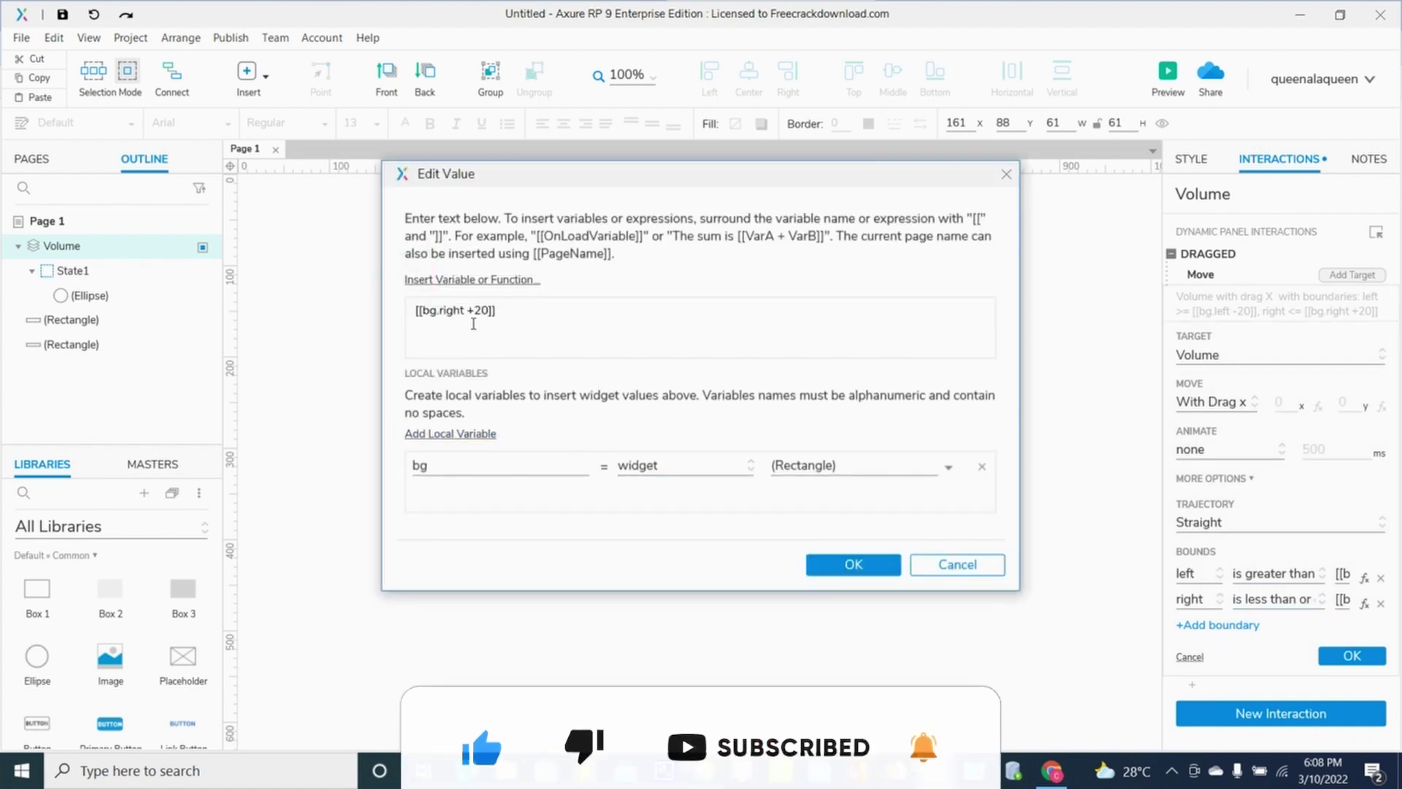
click(864, 568)
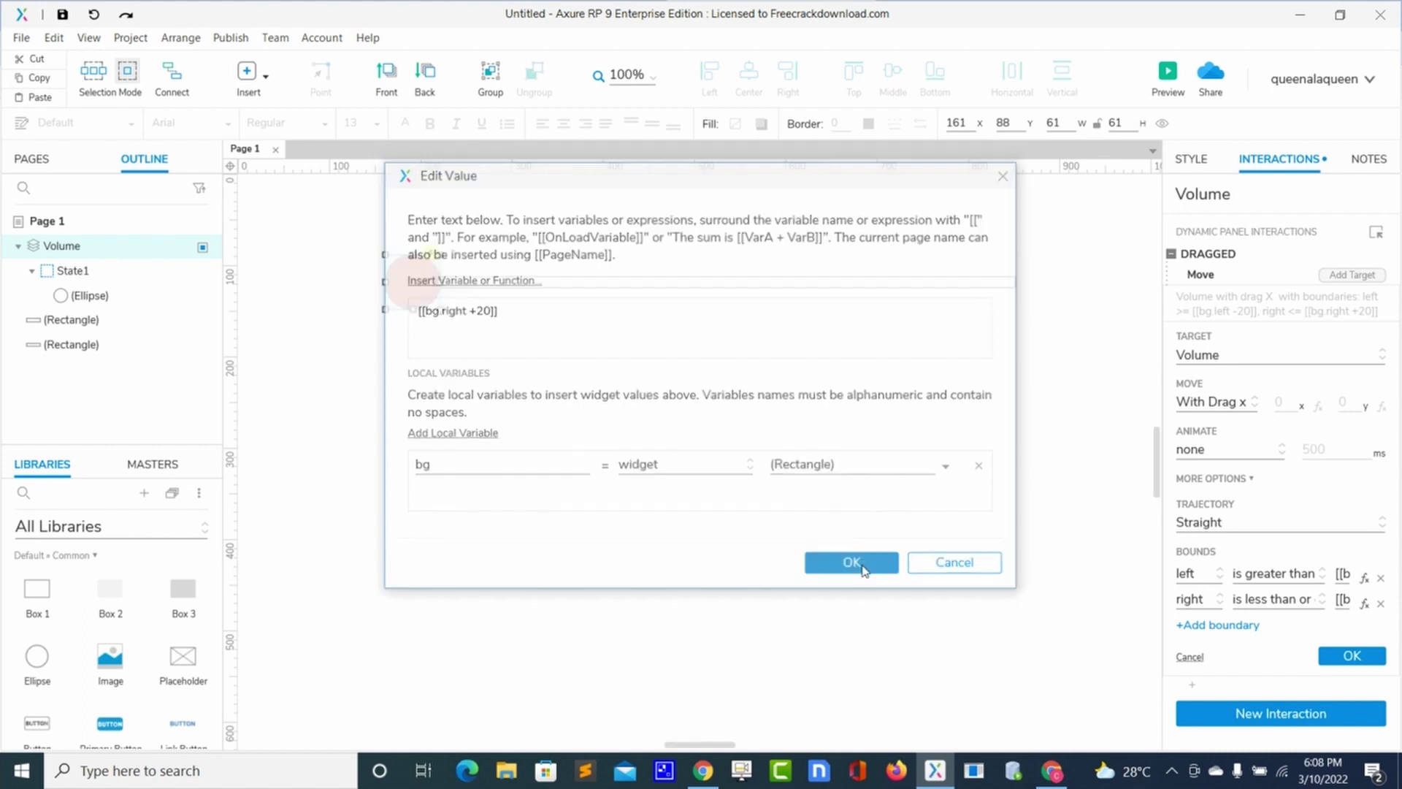
Step: Preview the prototype in the browser and test sliding the circle to both ends and the middle of the bar
click(1170, 73)
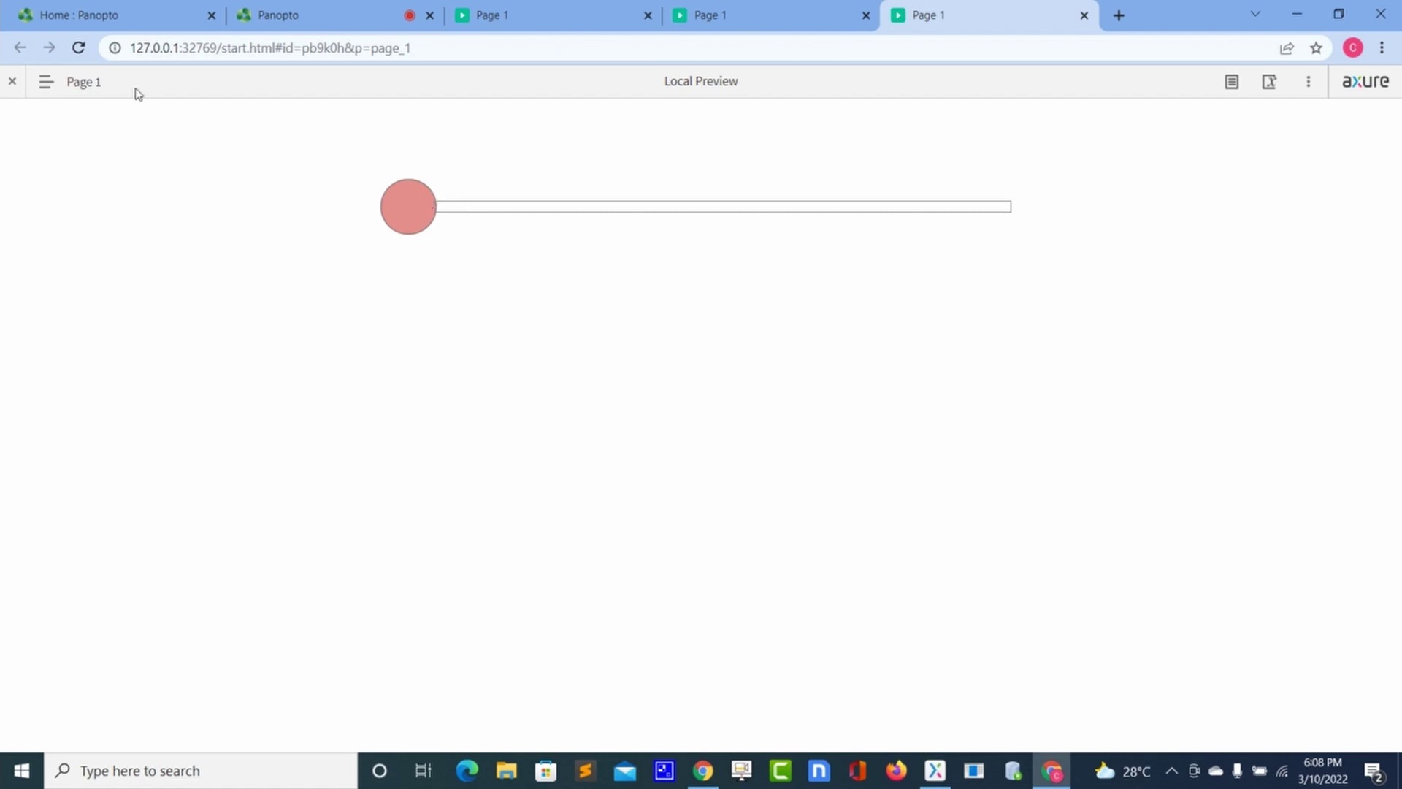
drag(408, 223, 1126, 272)
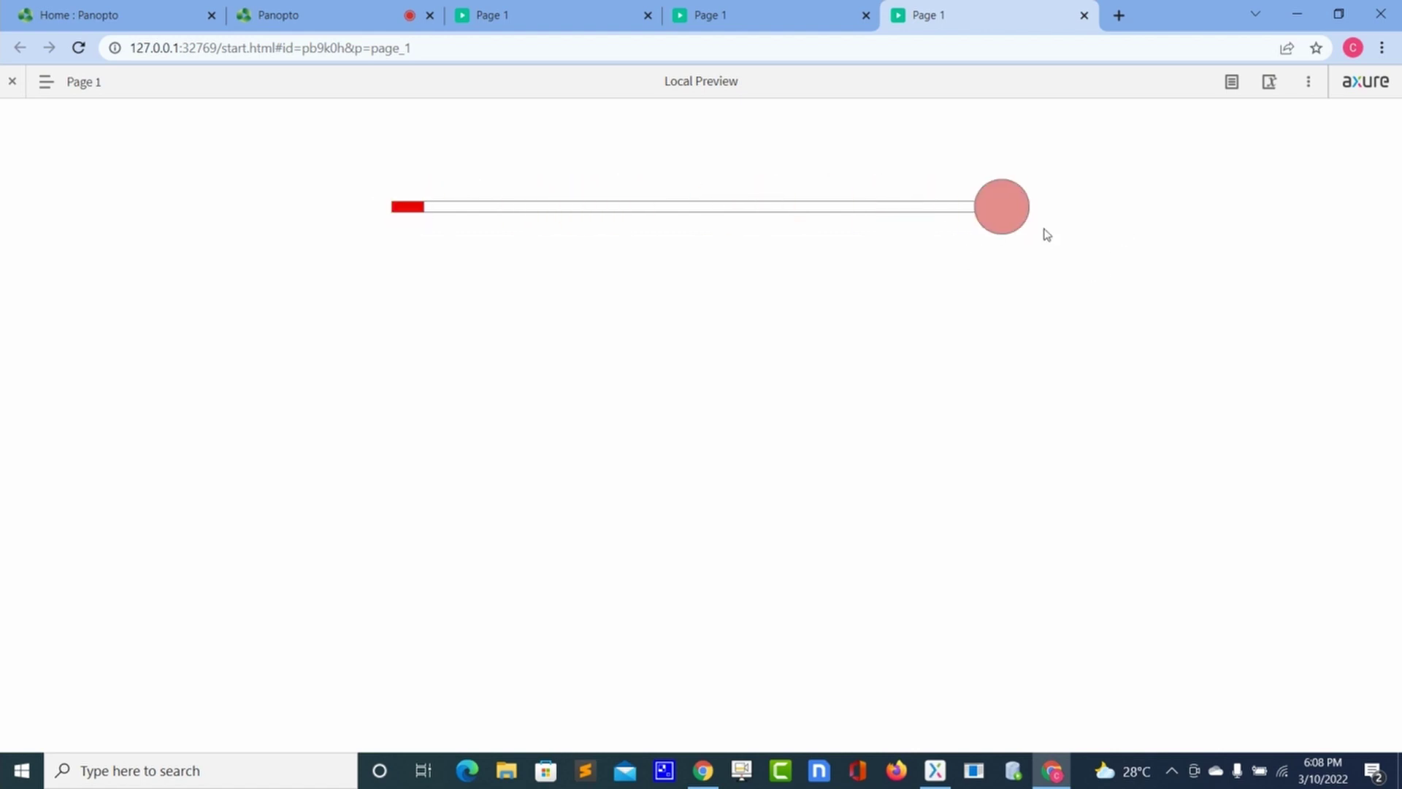
drag(998, 206, 960, 212)
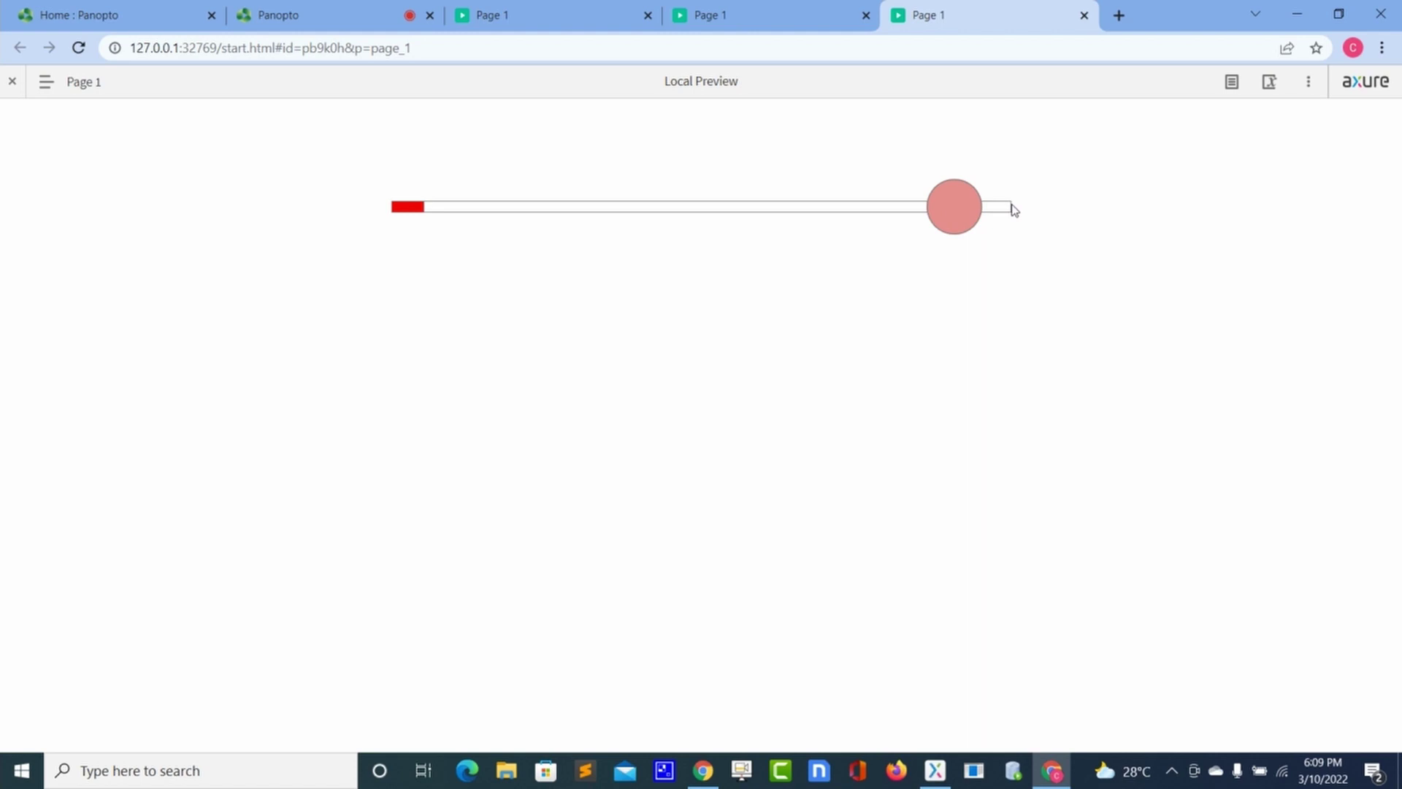
drag(961, 212, 1114, 201)
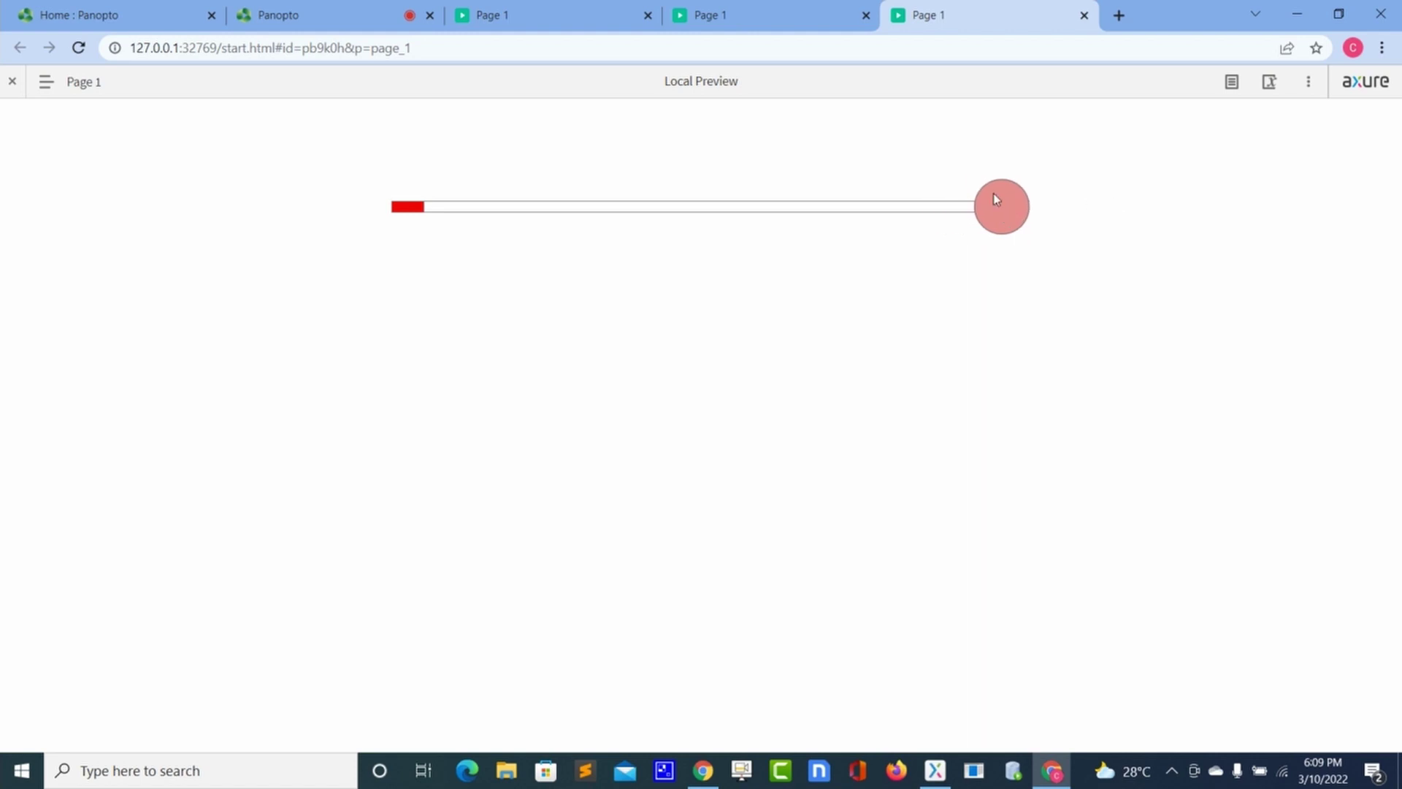
drag(998, 206, 213, 218)
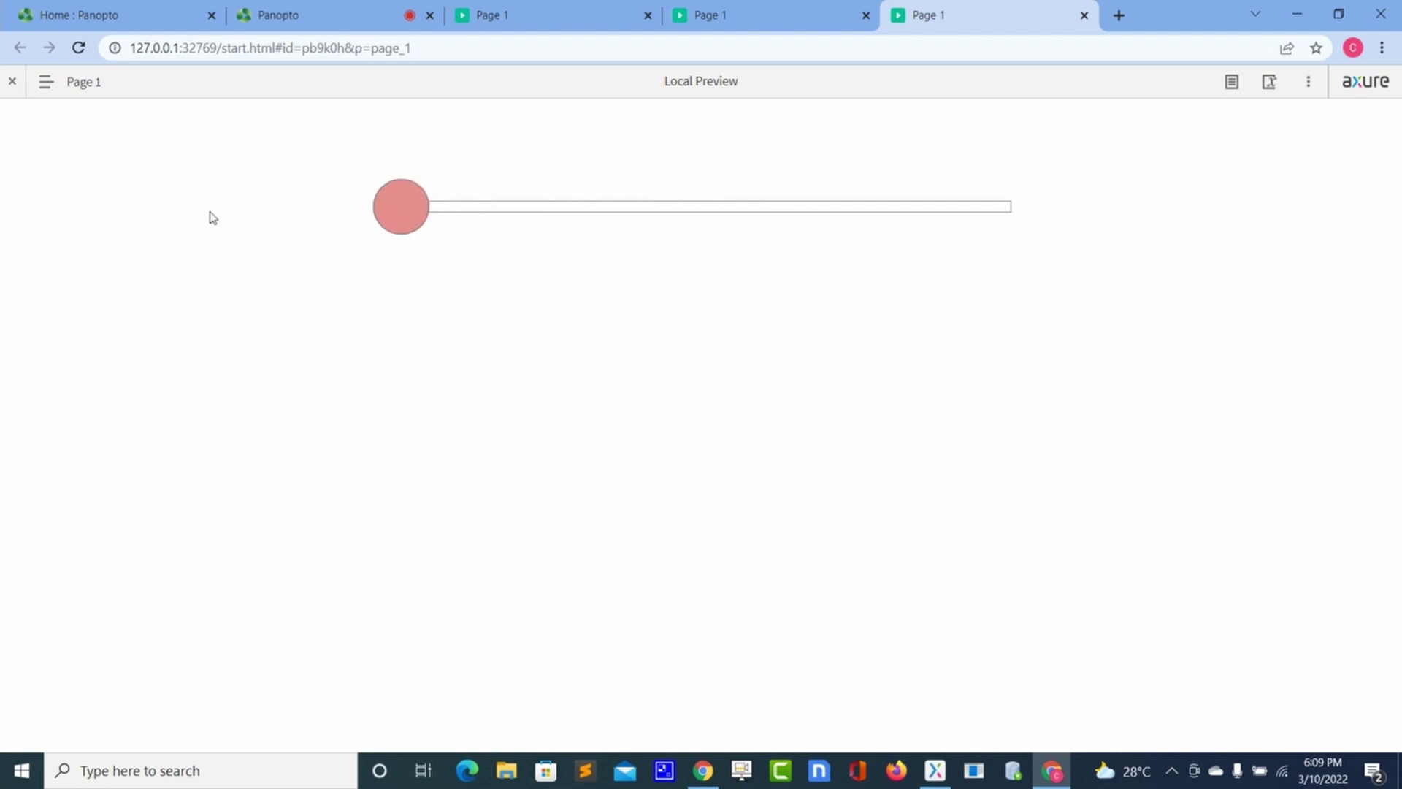
drag(405, 207, 843, 252)
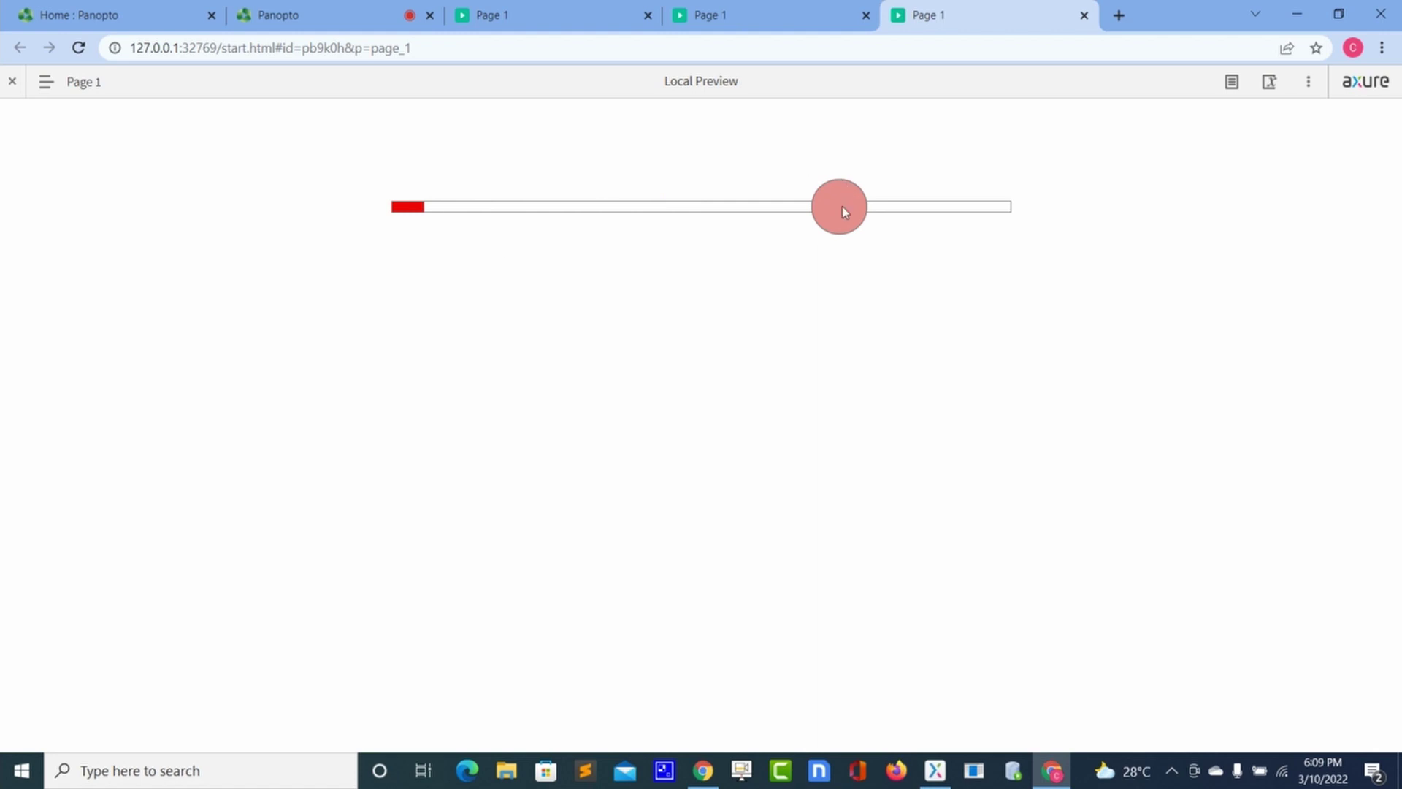
drag(843, 212, 778, 313)
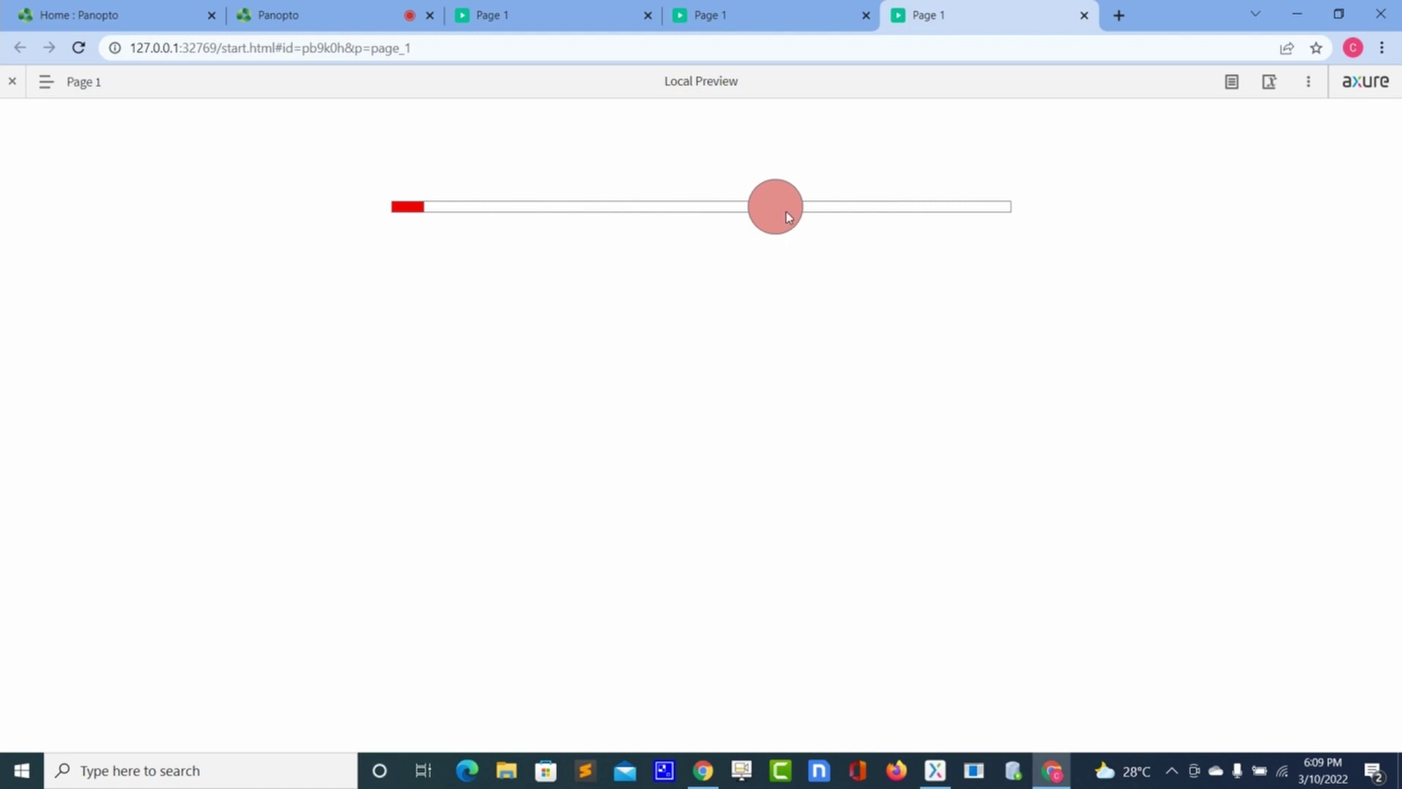
drag(789, 217, 429, 258)
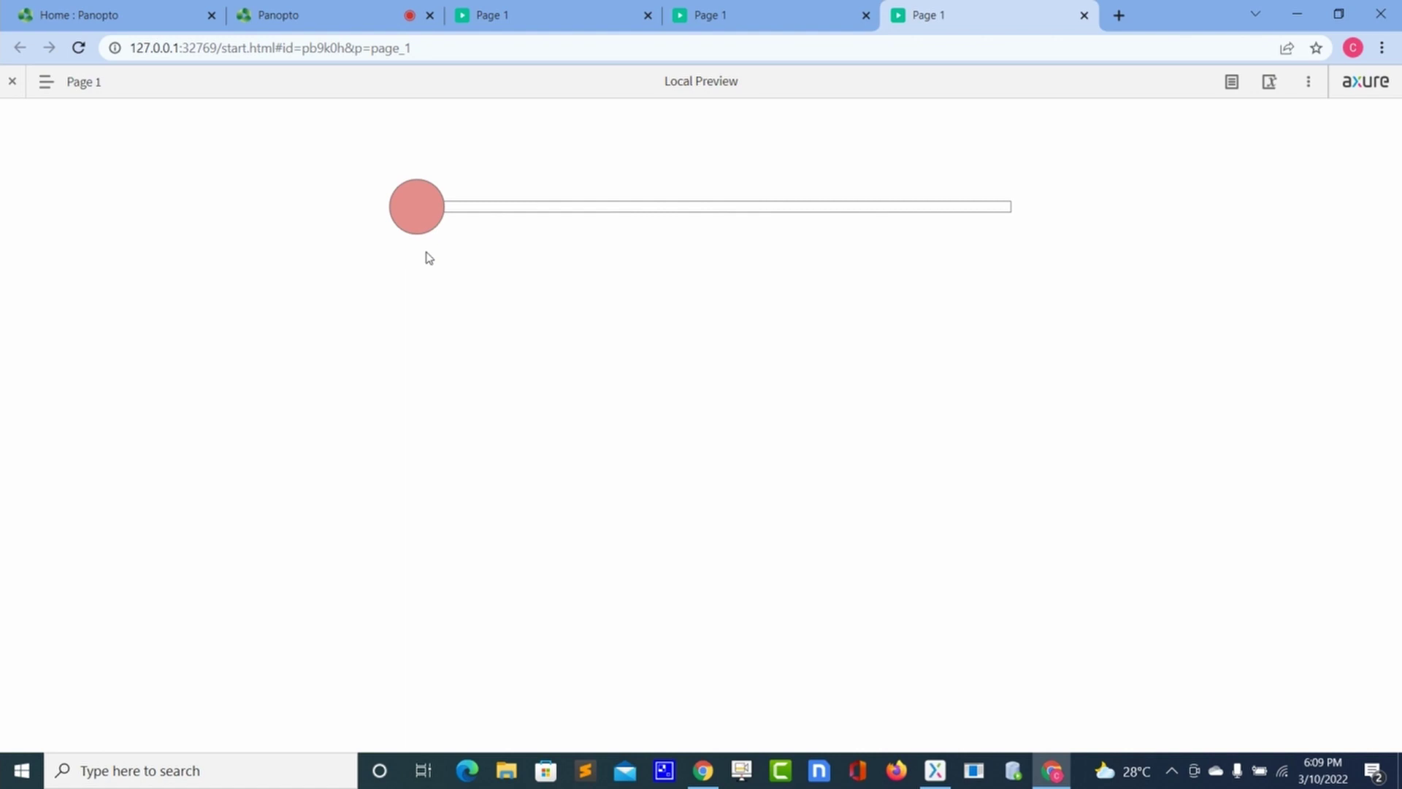
Step: Return to Axure RP, accept the Move settings and add a Set Size action targeting the first-listed Rectangle to the Dragged interaction
key(alt+Tab)
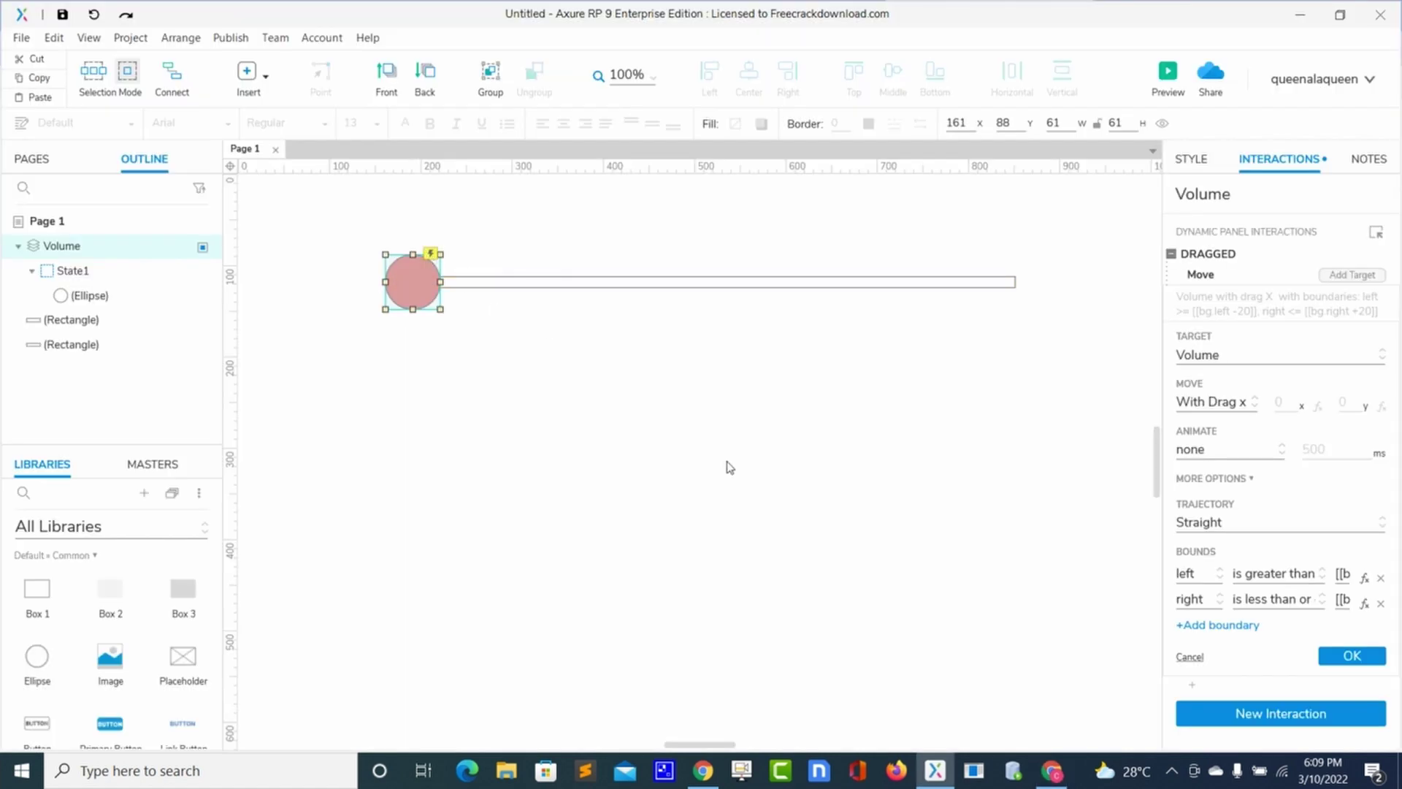
click(1347, 659)
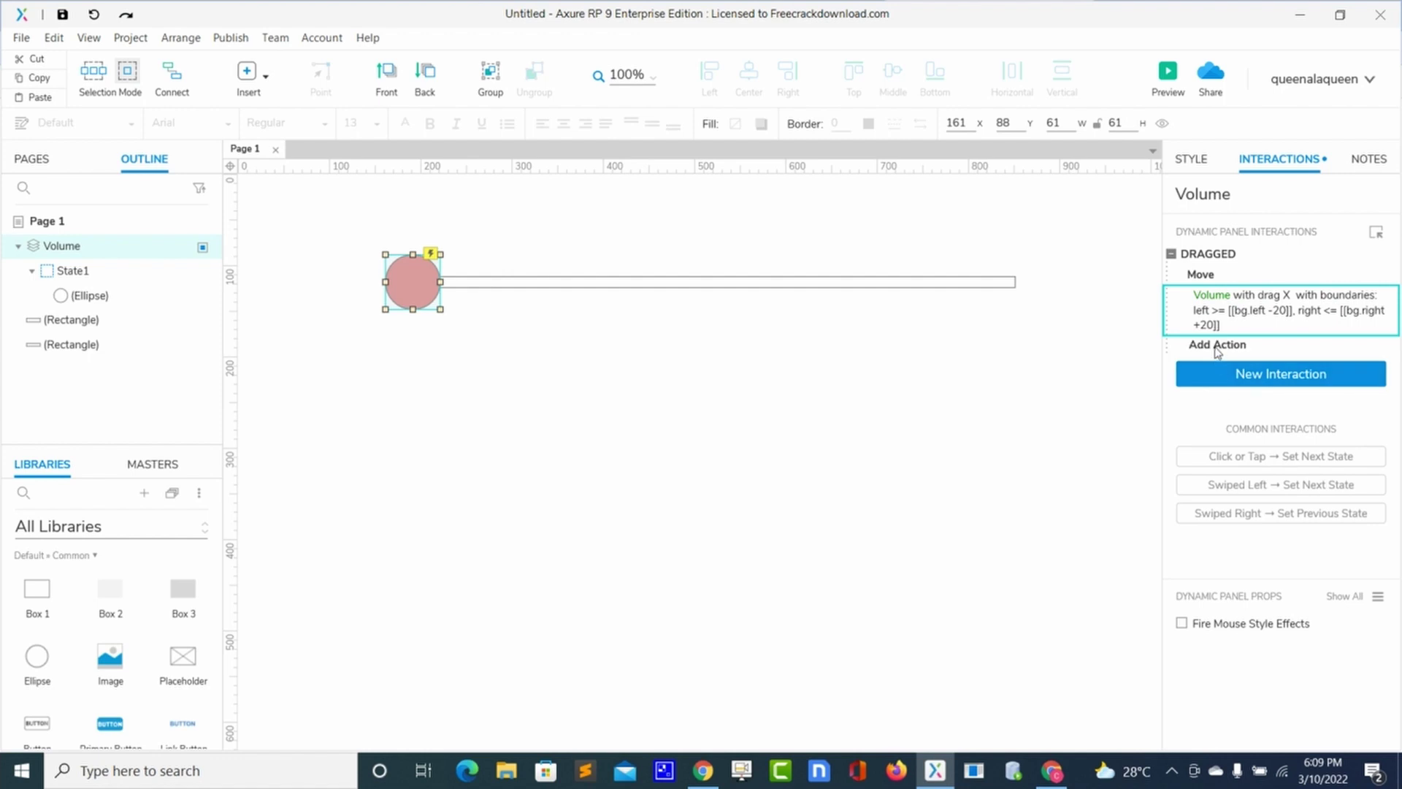
click(1217, 347)
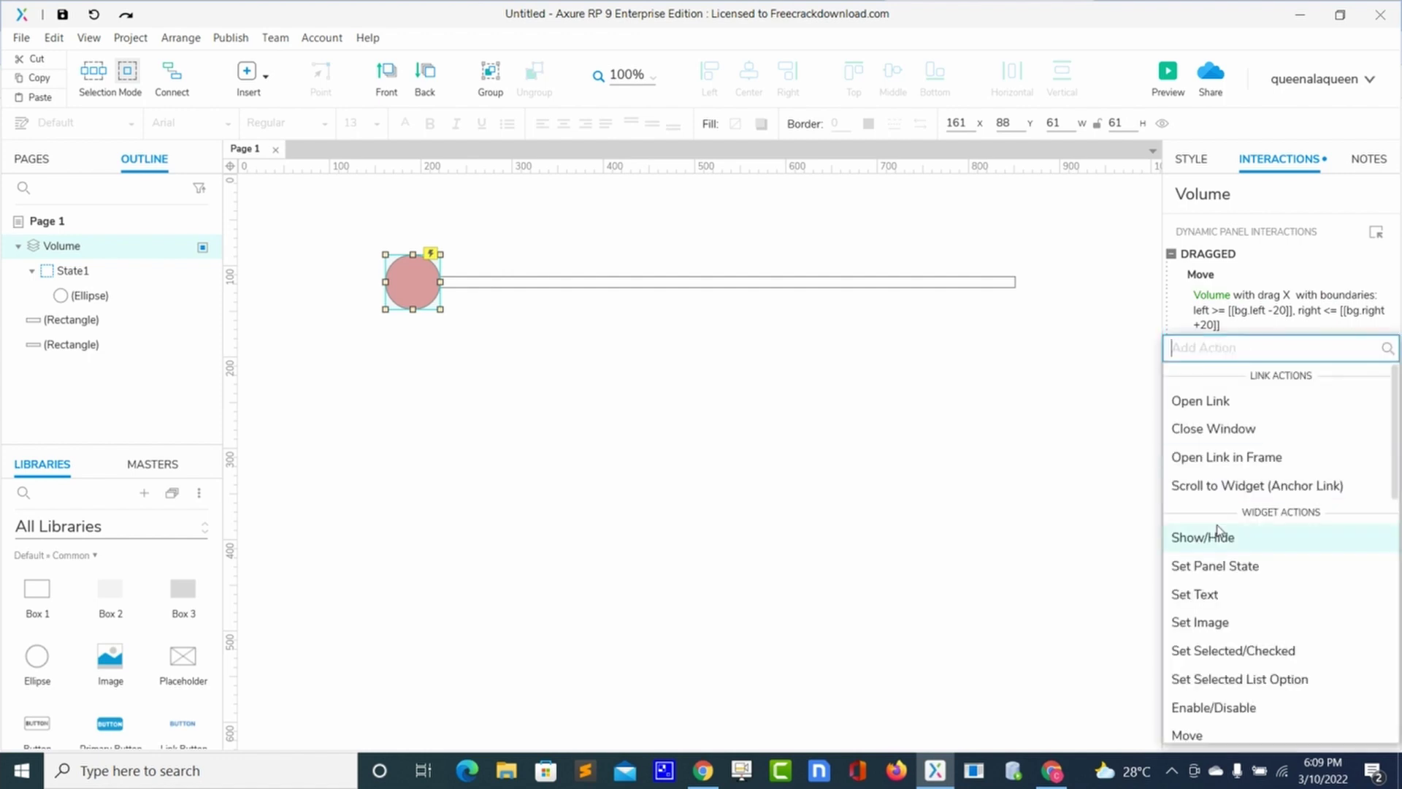
scroll(1229, 600, down, 4)
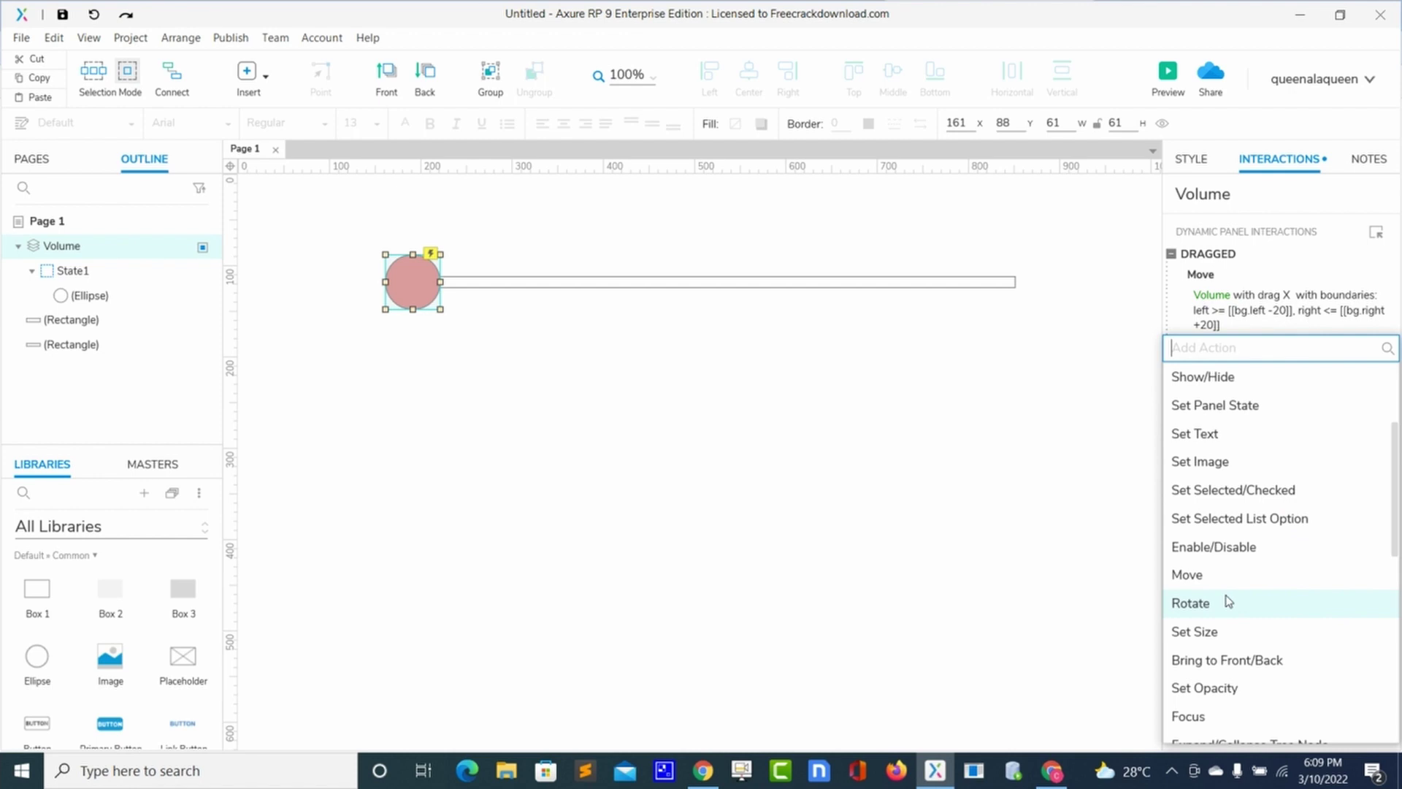
click(1207, 633)
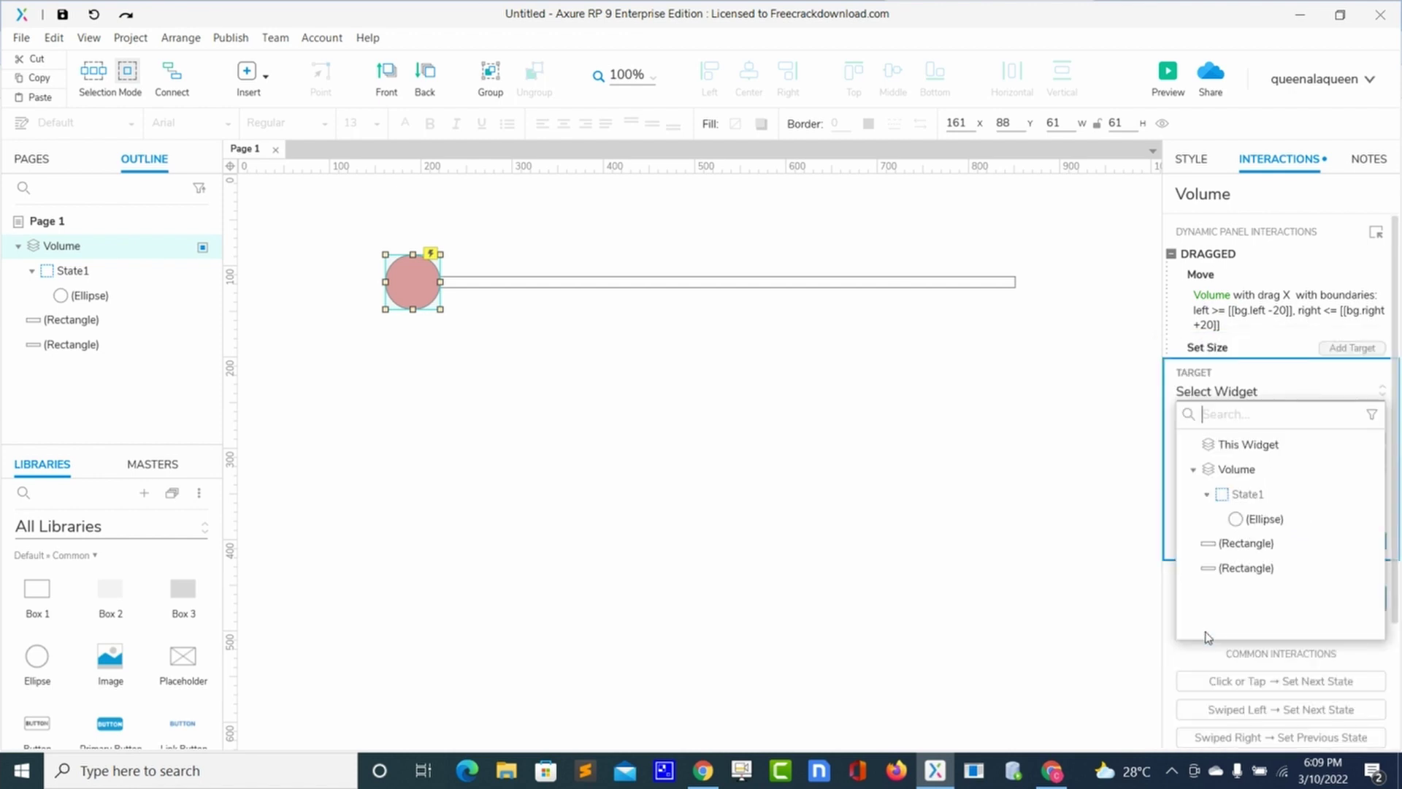
click(1242, 546)
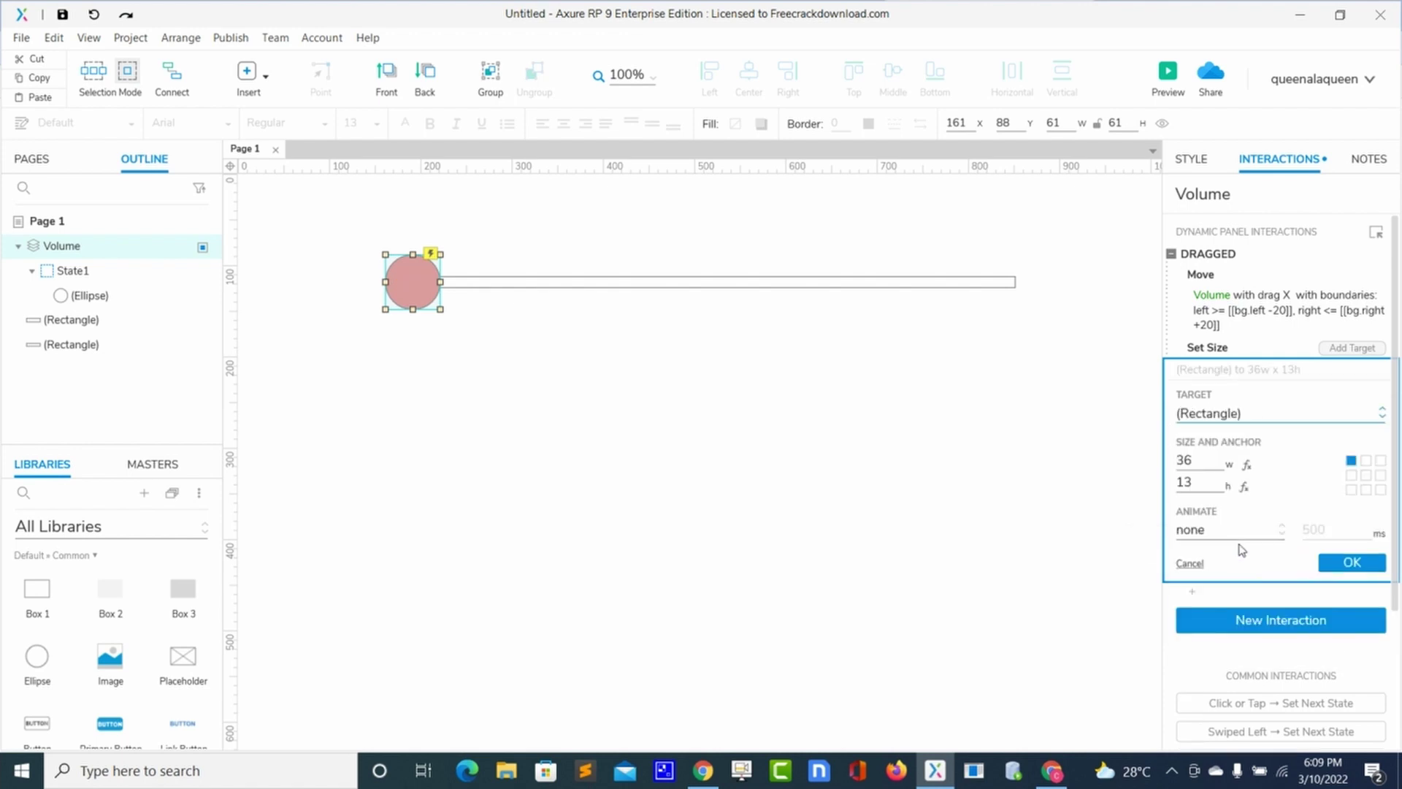
Step: Enter [[This.x-bg.x]] as the expression for the Set Size action's width
click(1247, 466)
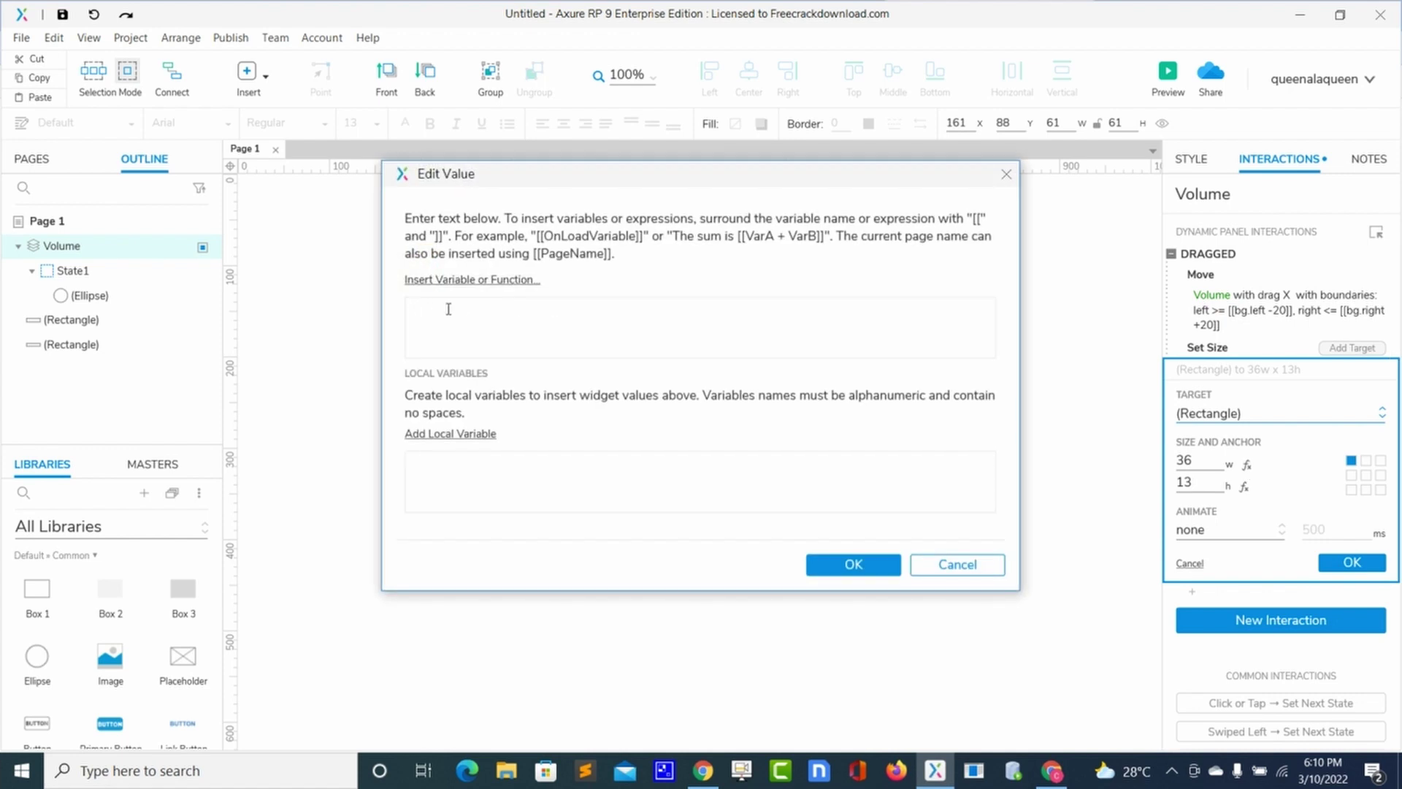
click(471, 282)
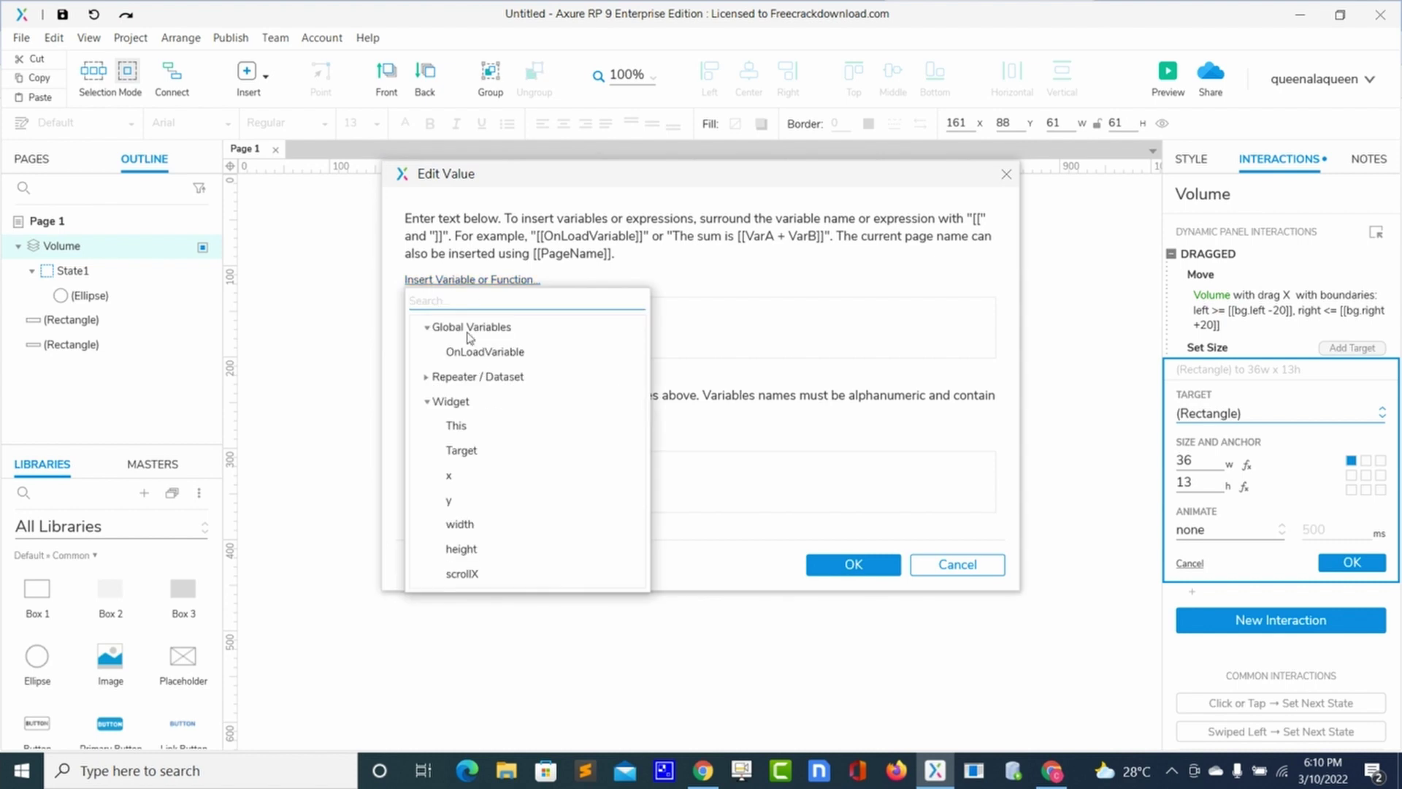
click(449, 478)
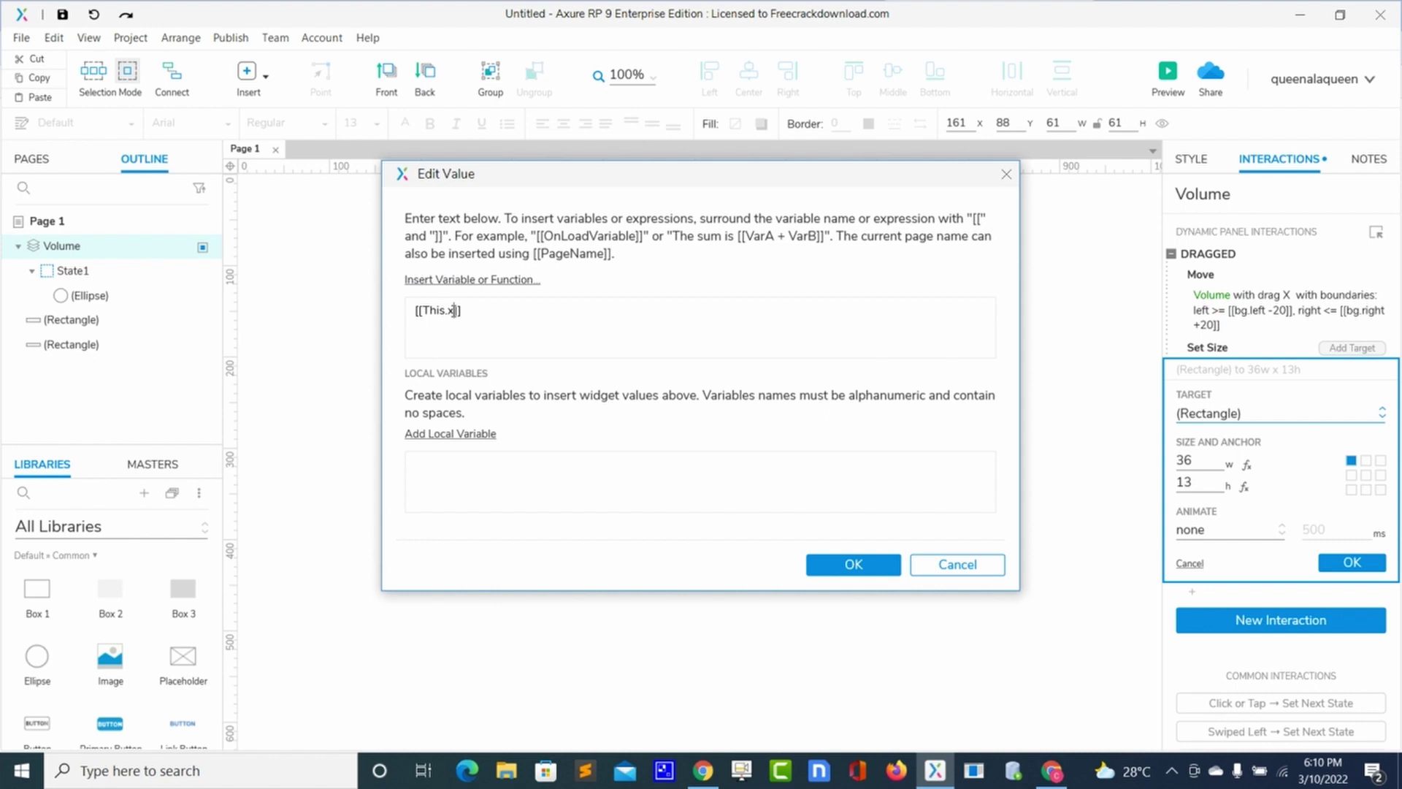
text(-bg.x)
Step: Add a local variable bg to the width expression, assign it to the last-listed Rectangle widget, and accept the expression
click(471, 436)
click(459, 465)
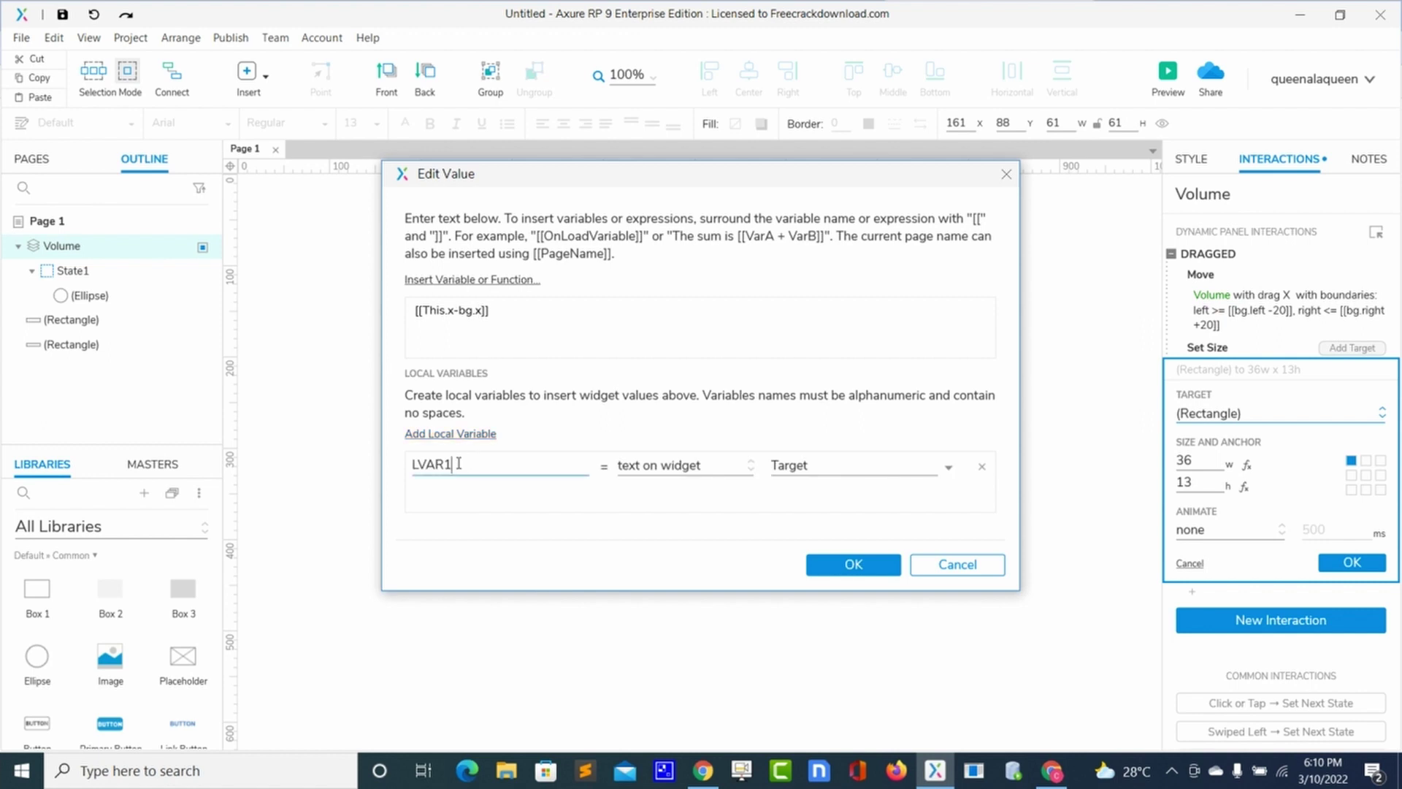
key(BackSpace)
key(BackSpace)
text(bg)
click(750, 467)
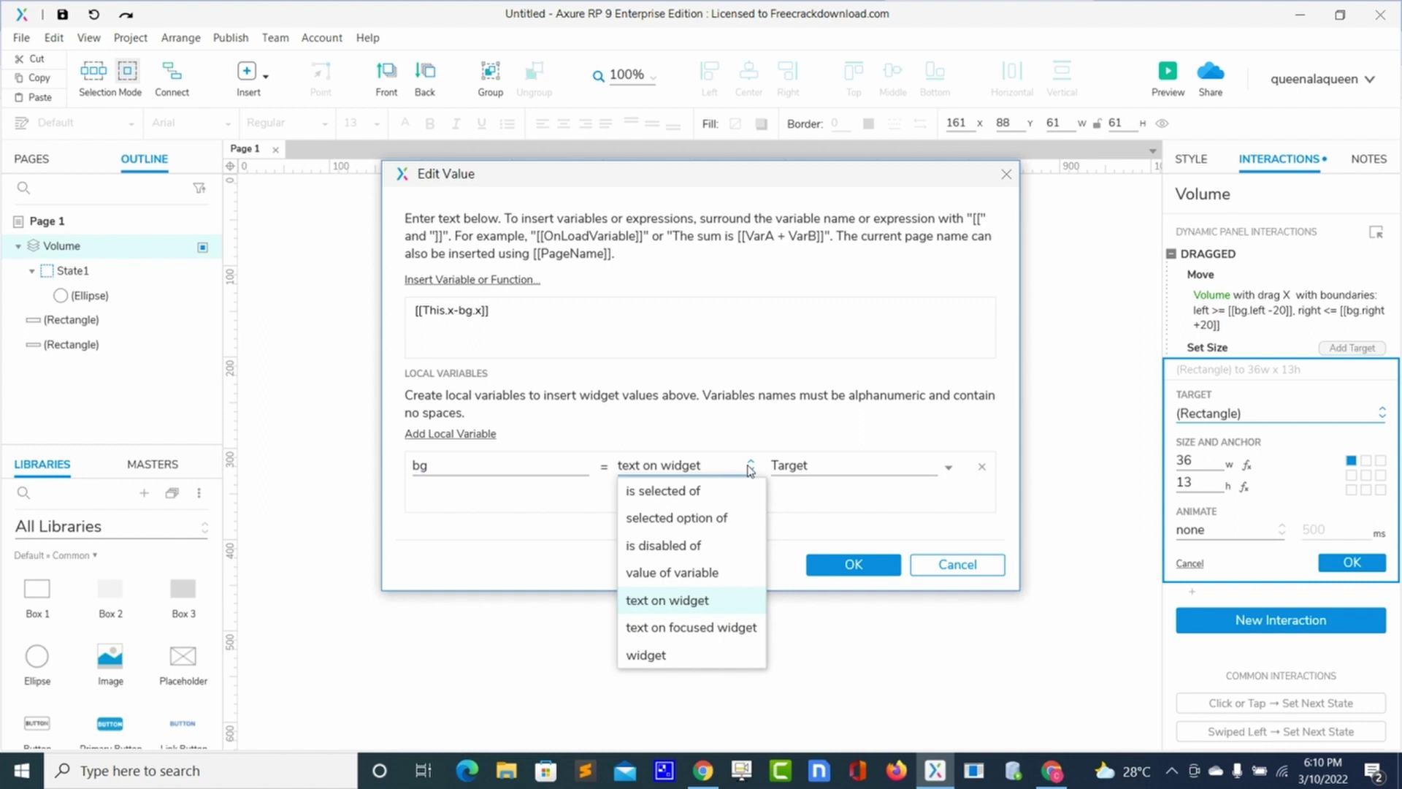
click(650, 657)
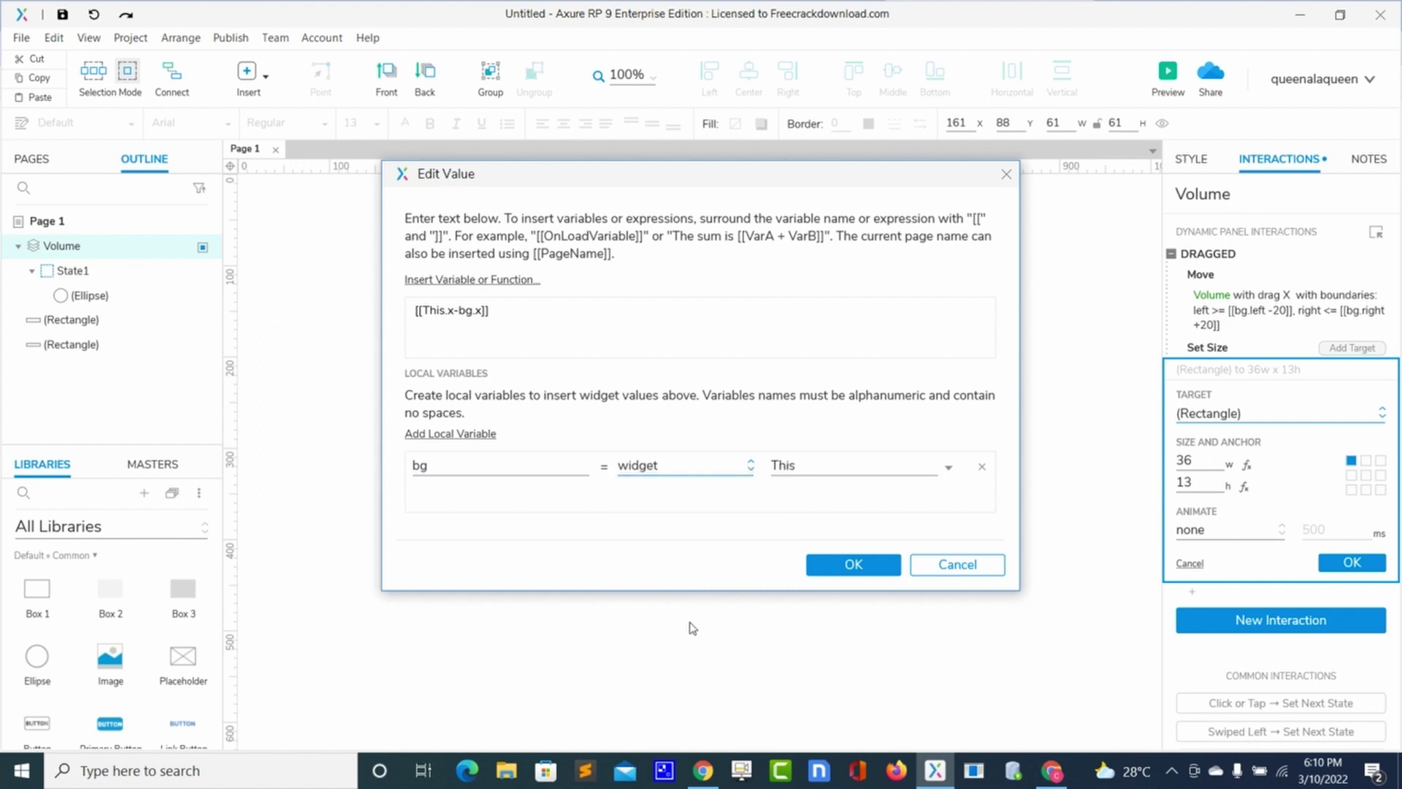
click(948, 471)
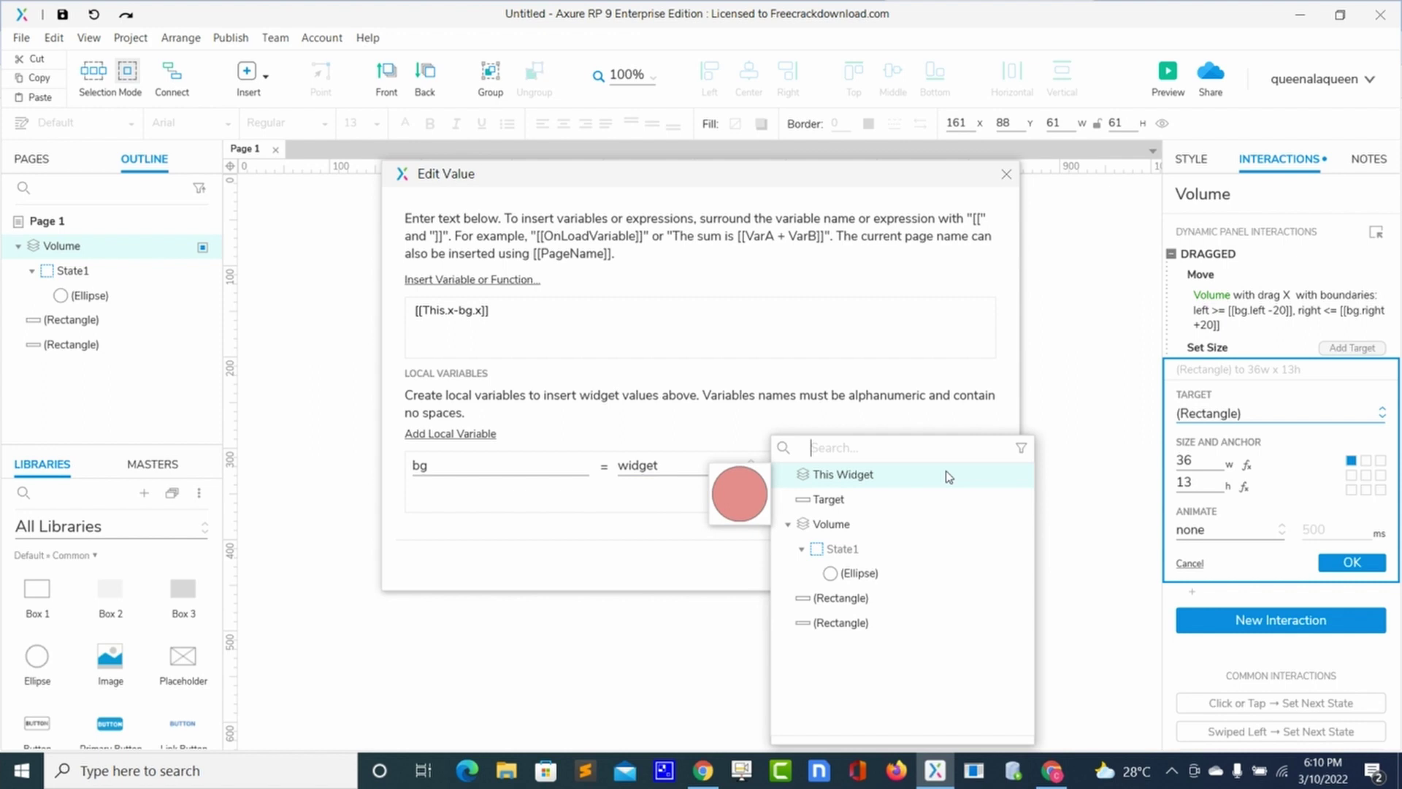
click(840, 622)
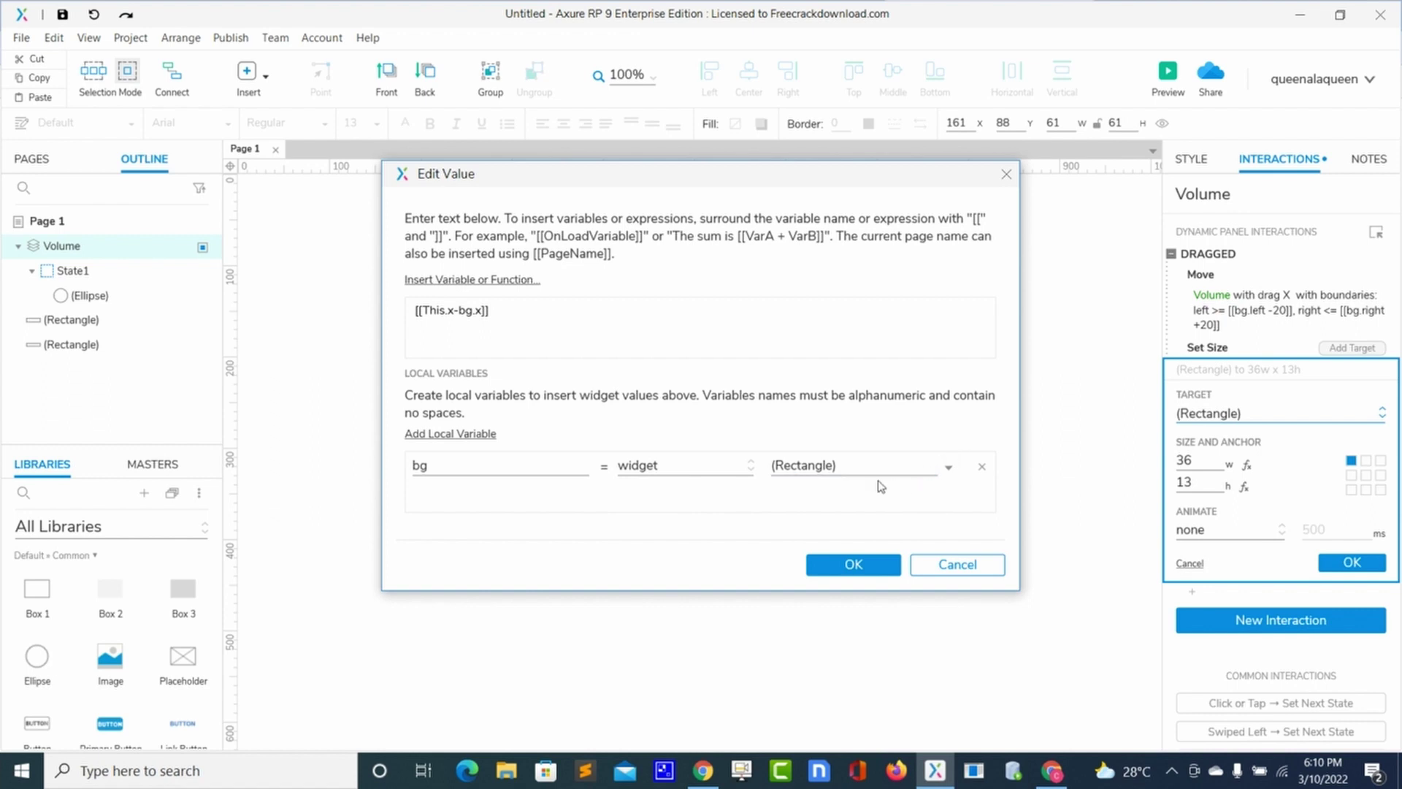
click(839, 570)
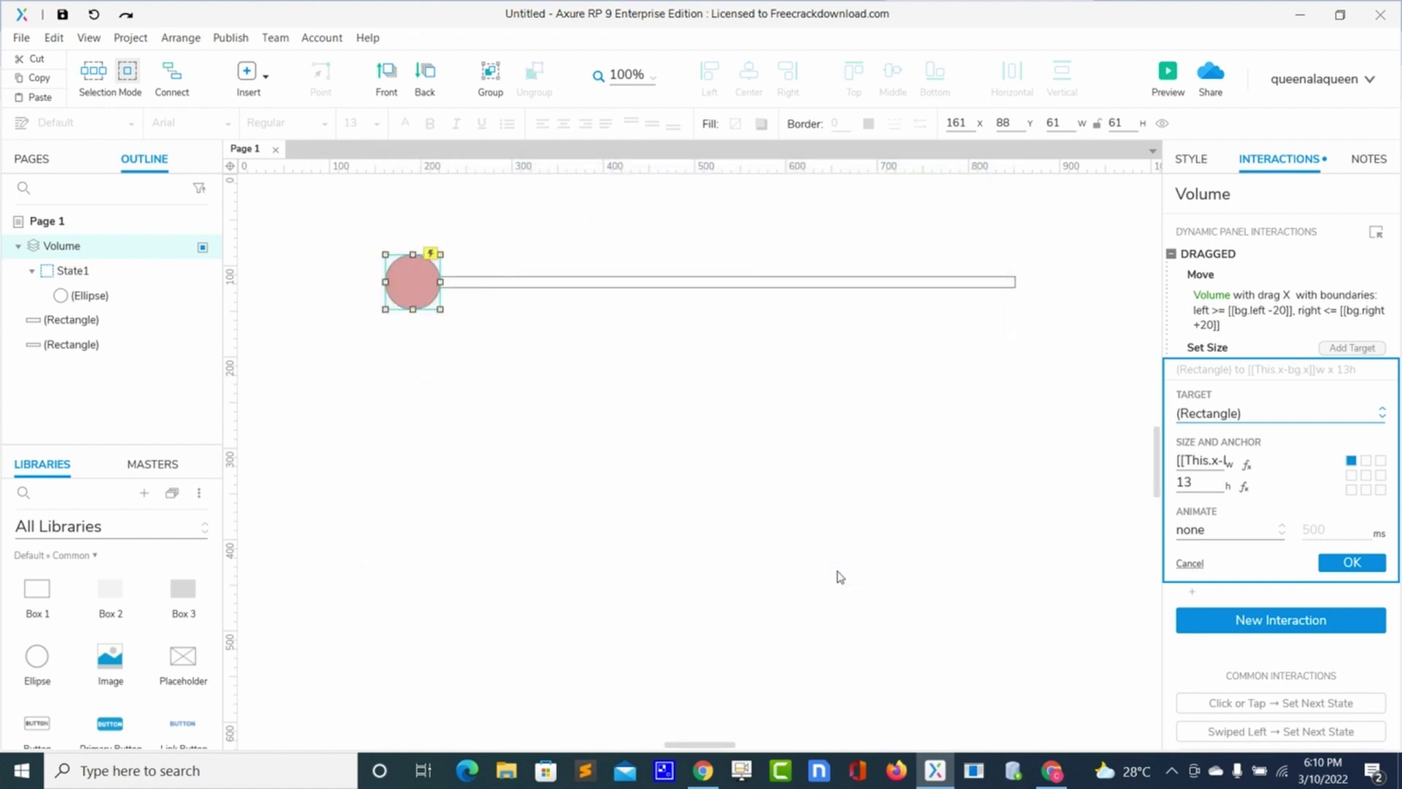
Step: Enter [[Target.height]] as the expression for the Set Size action's height
click(1245, 489)
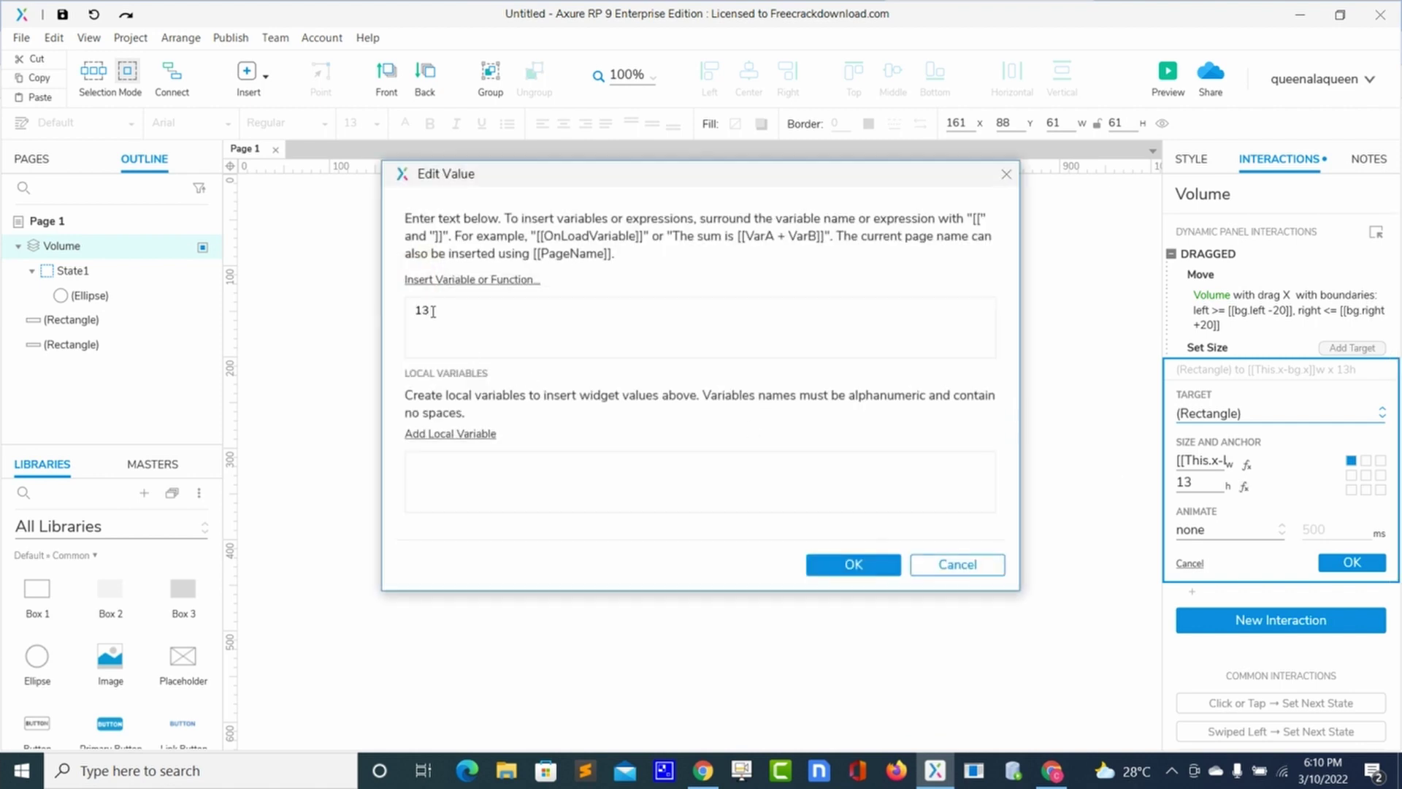
click(460, 283)
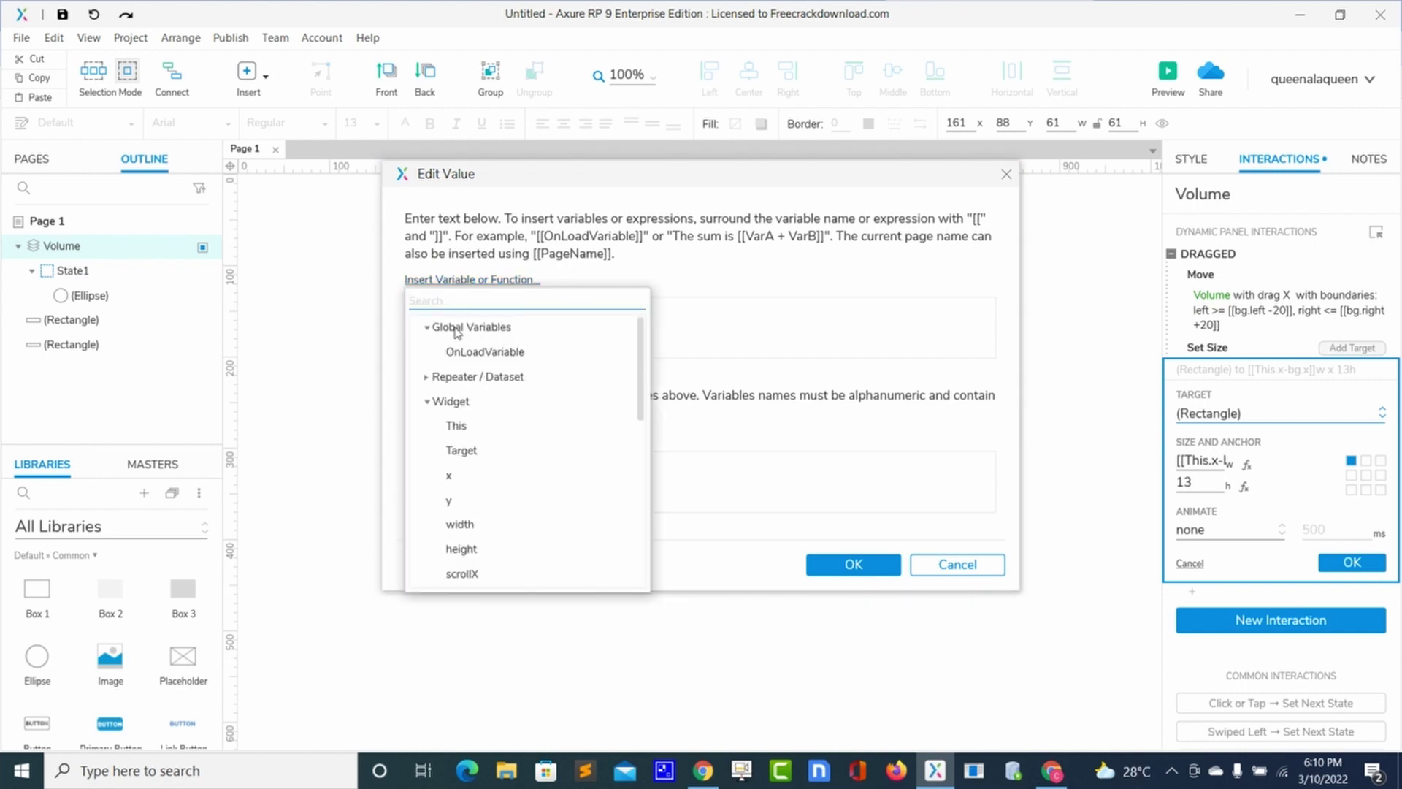
click(462, 452)
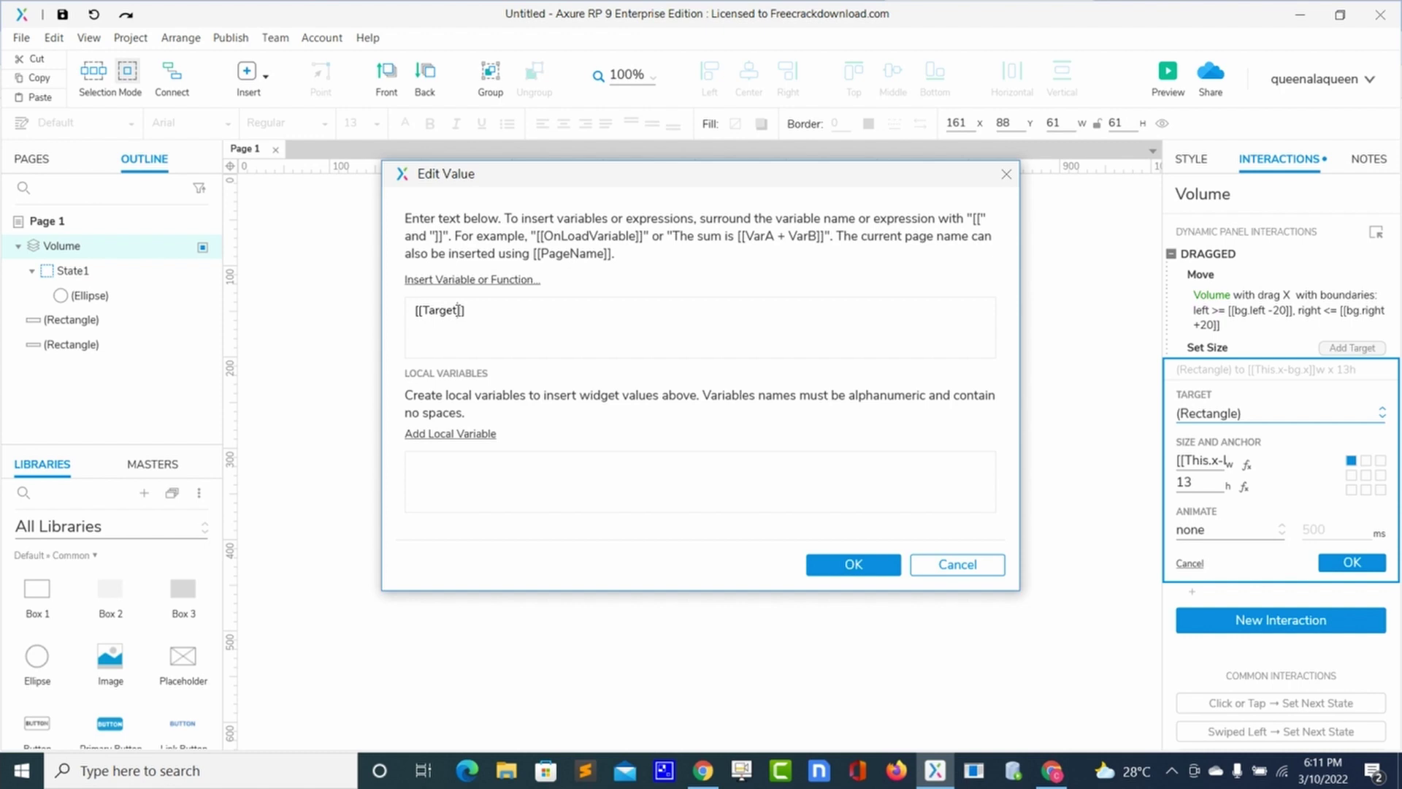
text(.height)
Step: Add a local variable named bg to the Set Size action's height expression
click(480, 435)
click(454, 465)
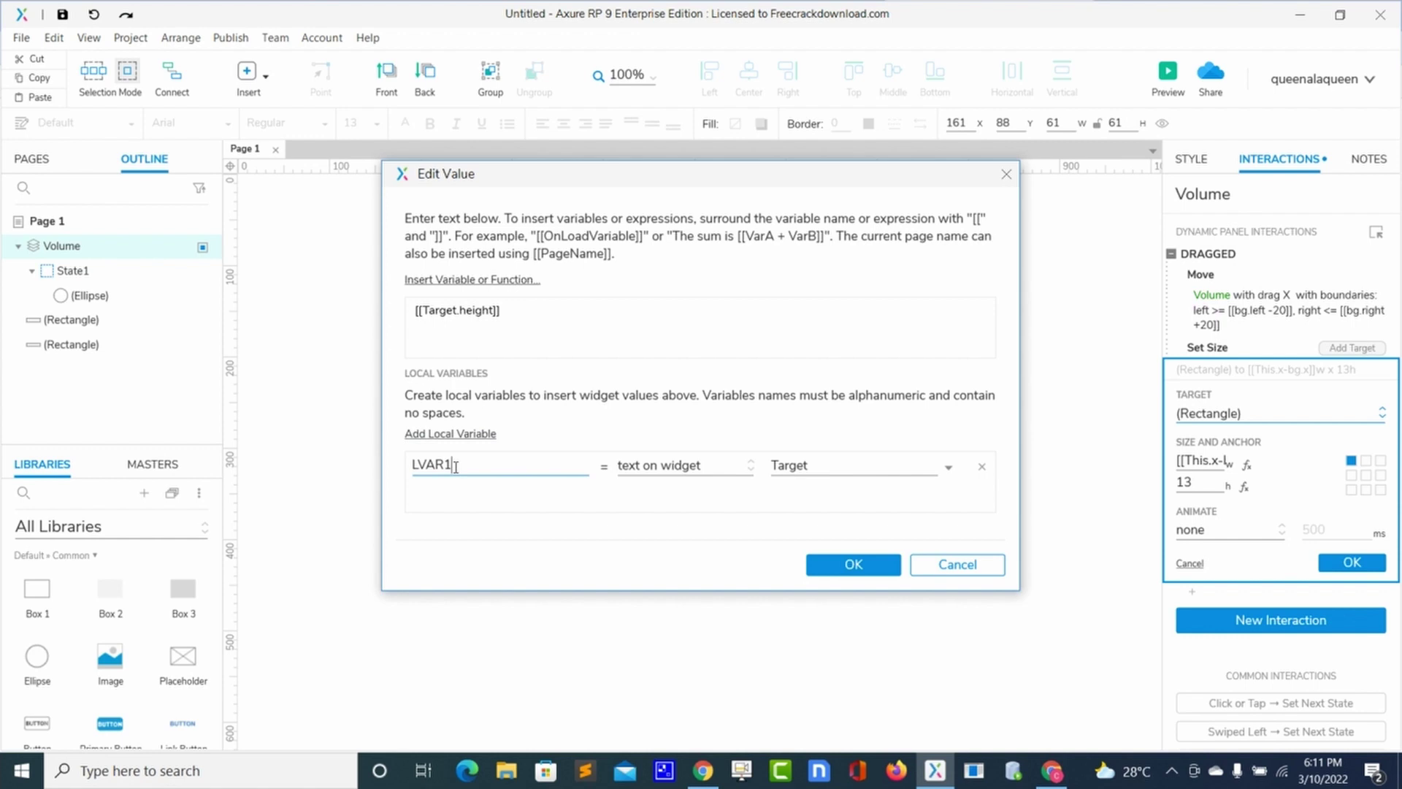
key(BackSpace)
key(BackSpace)
key(BackSpace)
key(BackSpace)
text(bg)
Step: Assign bg to the last-listed Rectangle as a widget value, then accept the height expression and the Set Size action
click(751, 471)
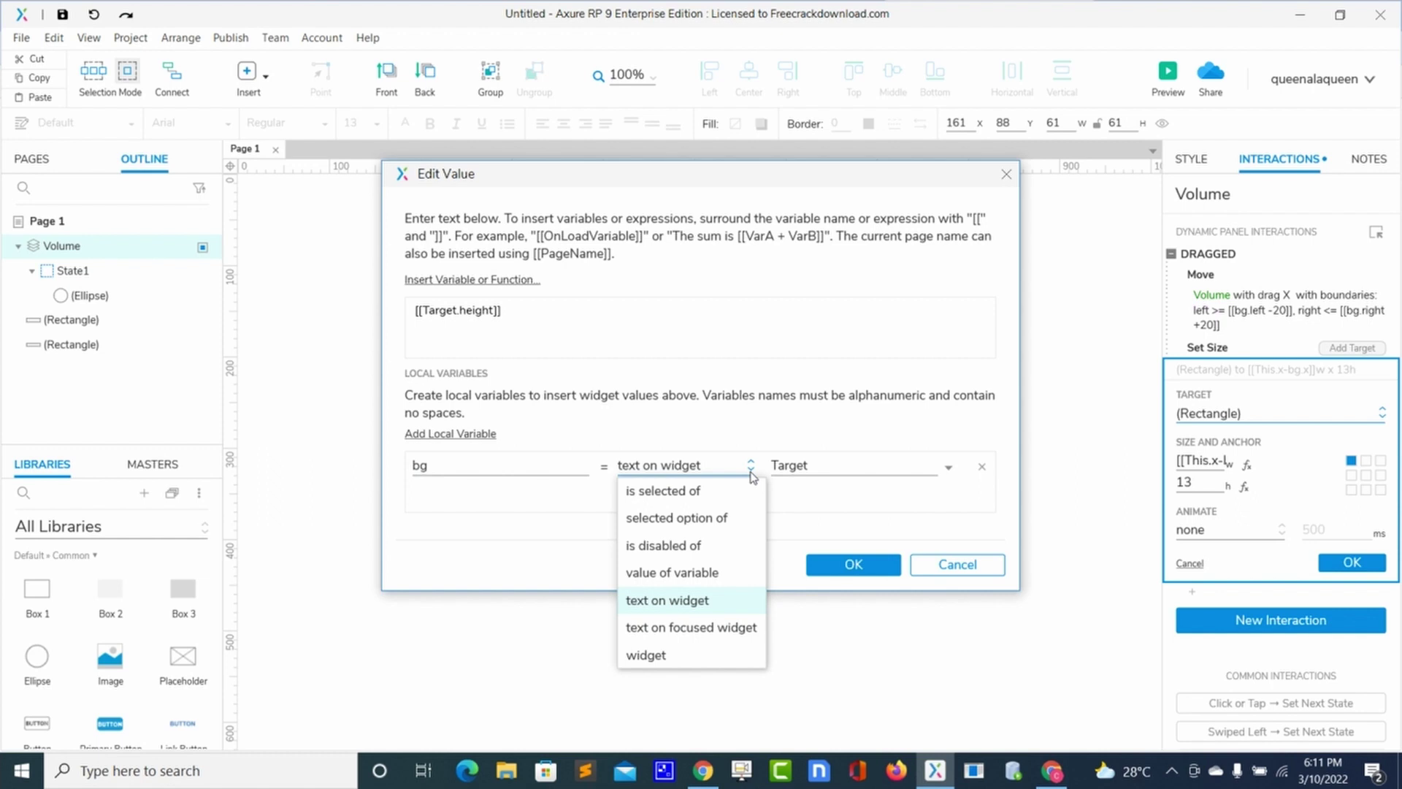
click(663, 656)
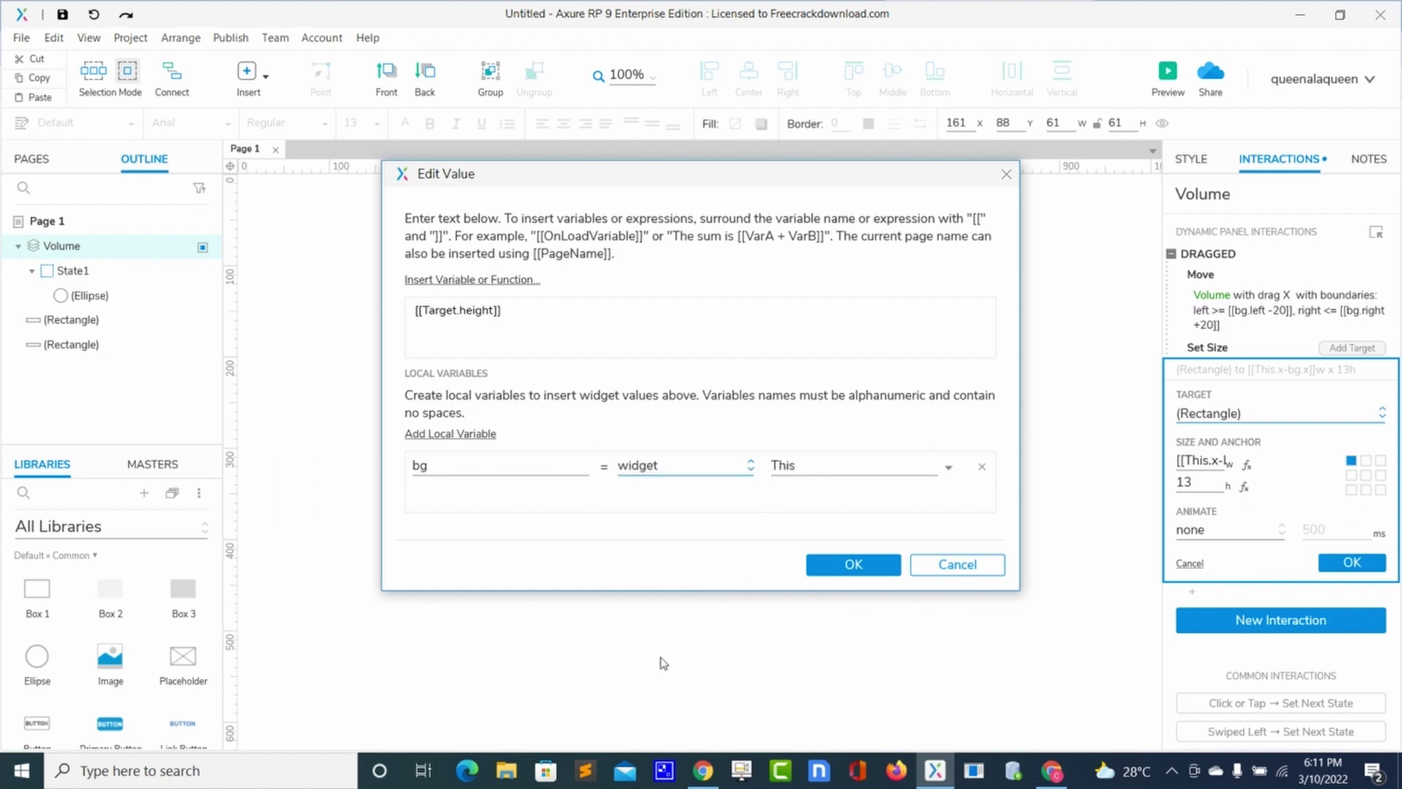
click(948, 467)
click(847, 623)
click(847, 565)
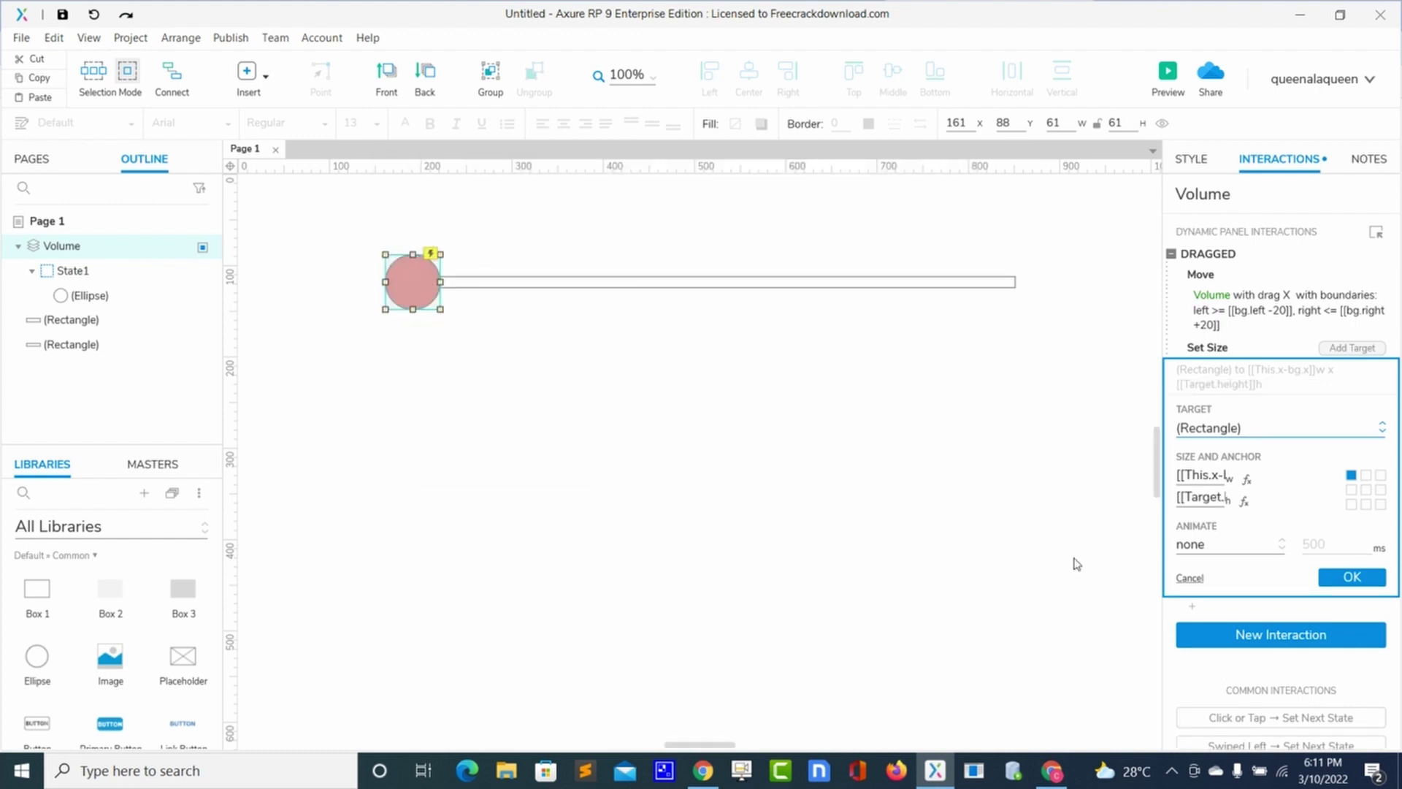
click(1330, 578)
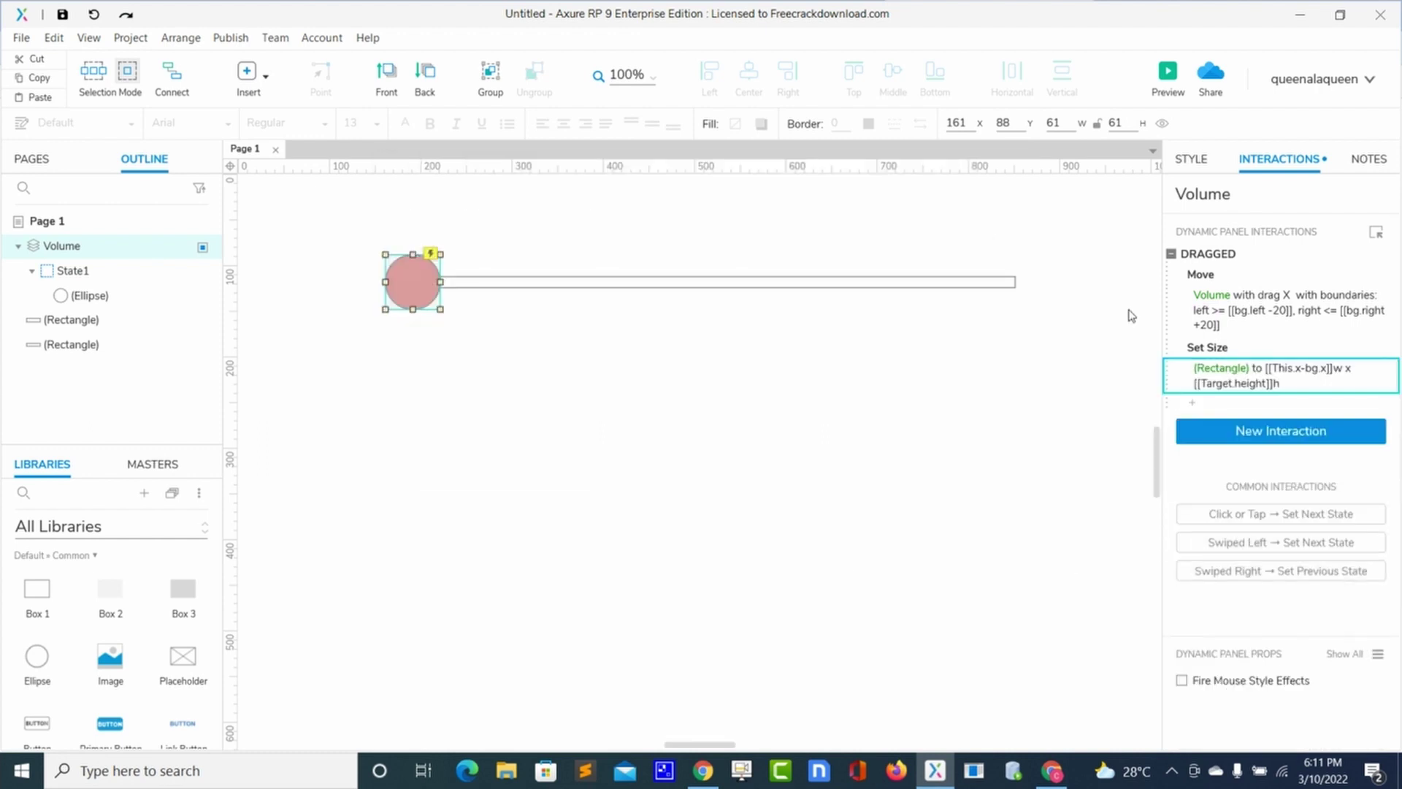
Step: Preview the page in the browser, test the circular handle back and forth along the whole bar, and return to Axure RP
click(1167, 70)
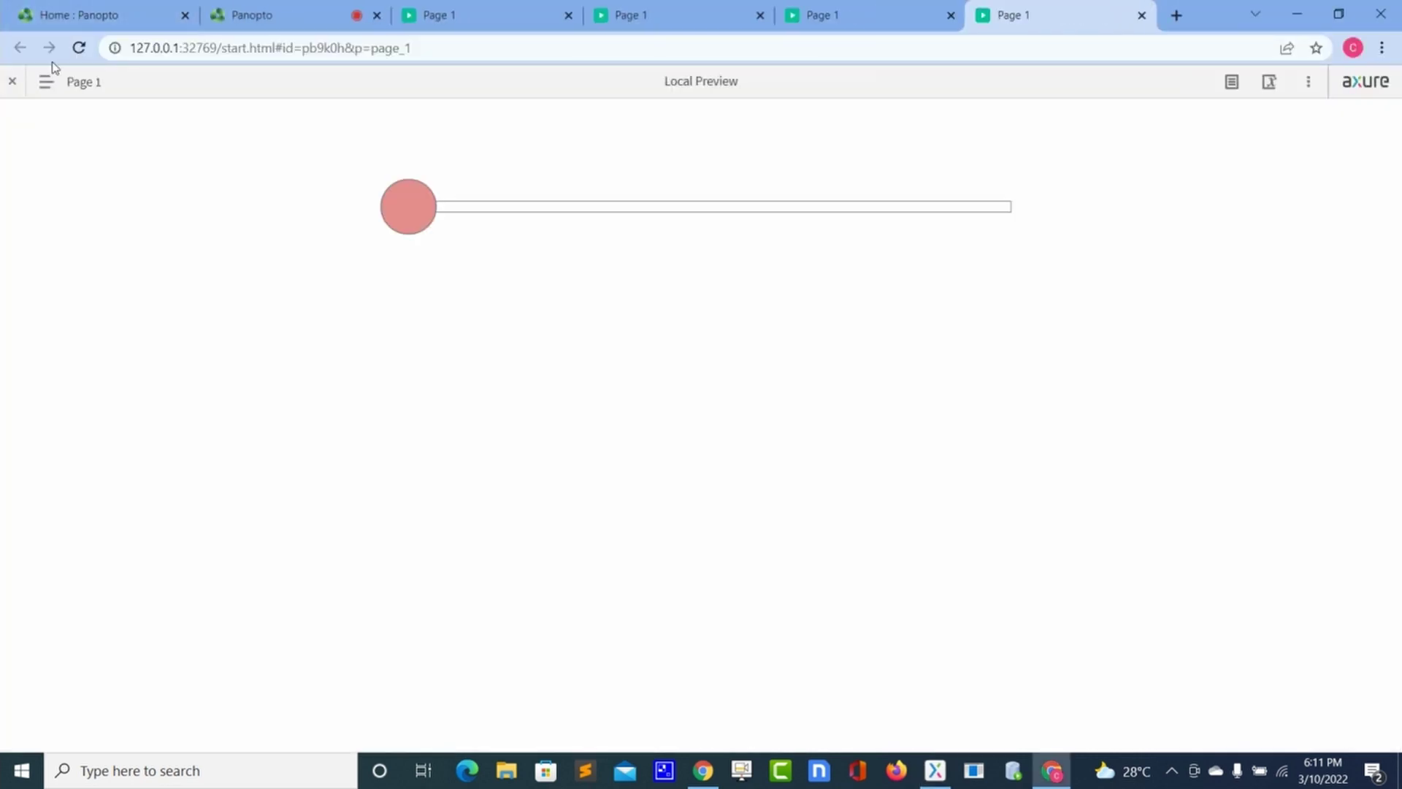
click(76, 53)
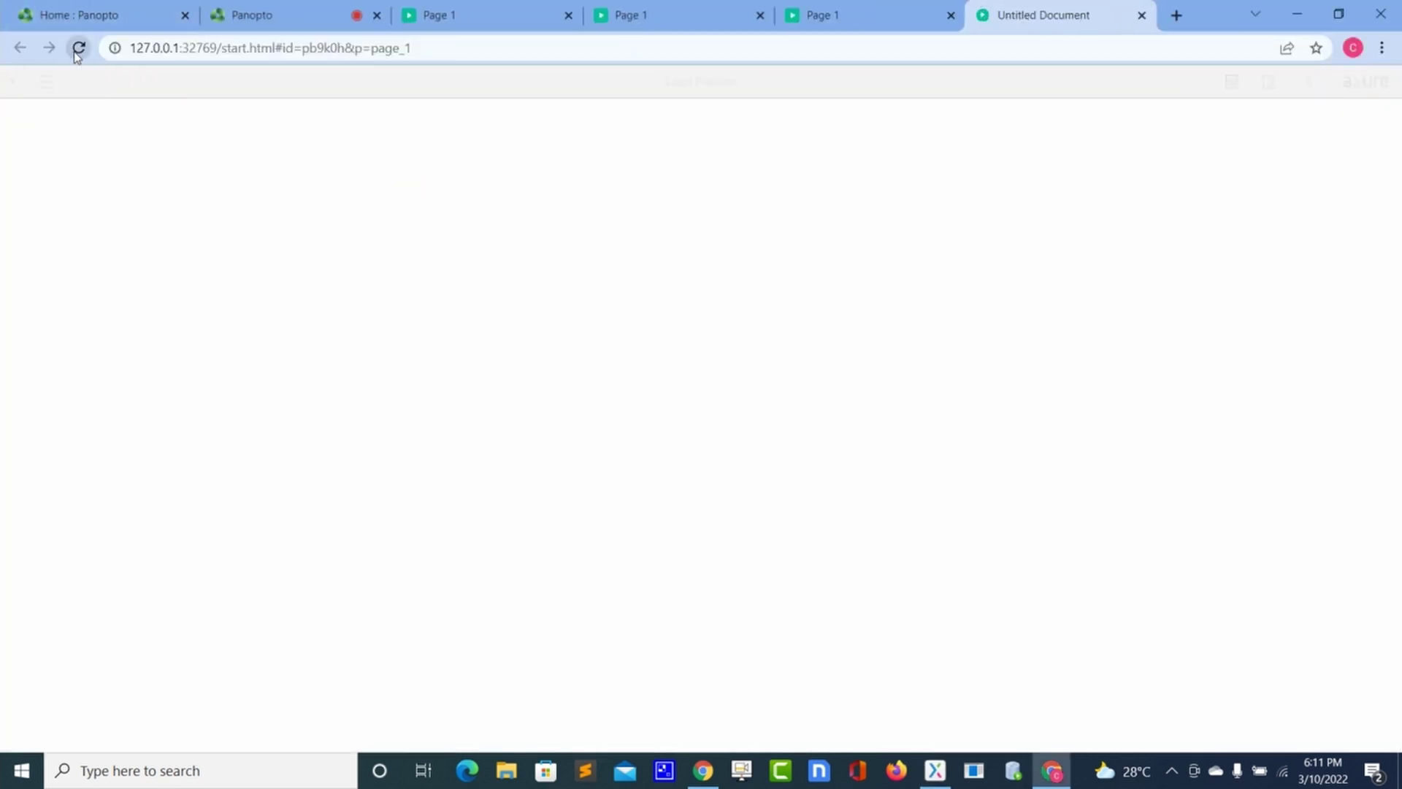
mouse_move(422, 223)
mouse_down()
mouse_move(873, 263)
mouse_move(1052, 299)
mouse_move(435, 244)
mouse_up()
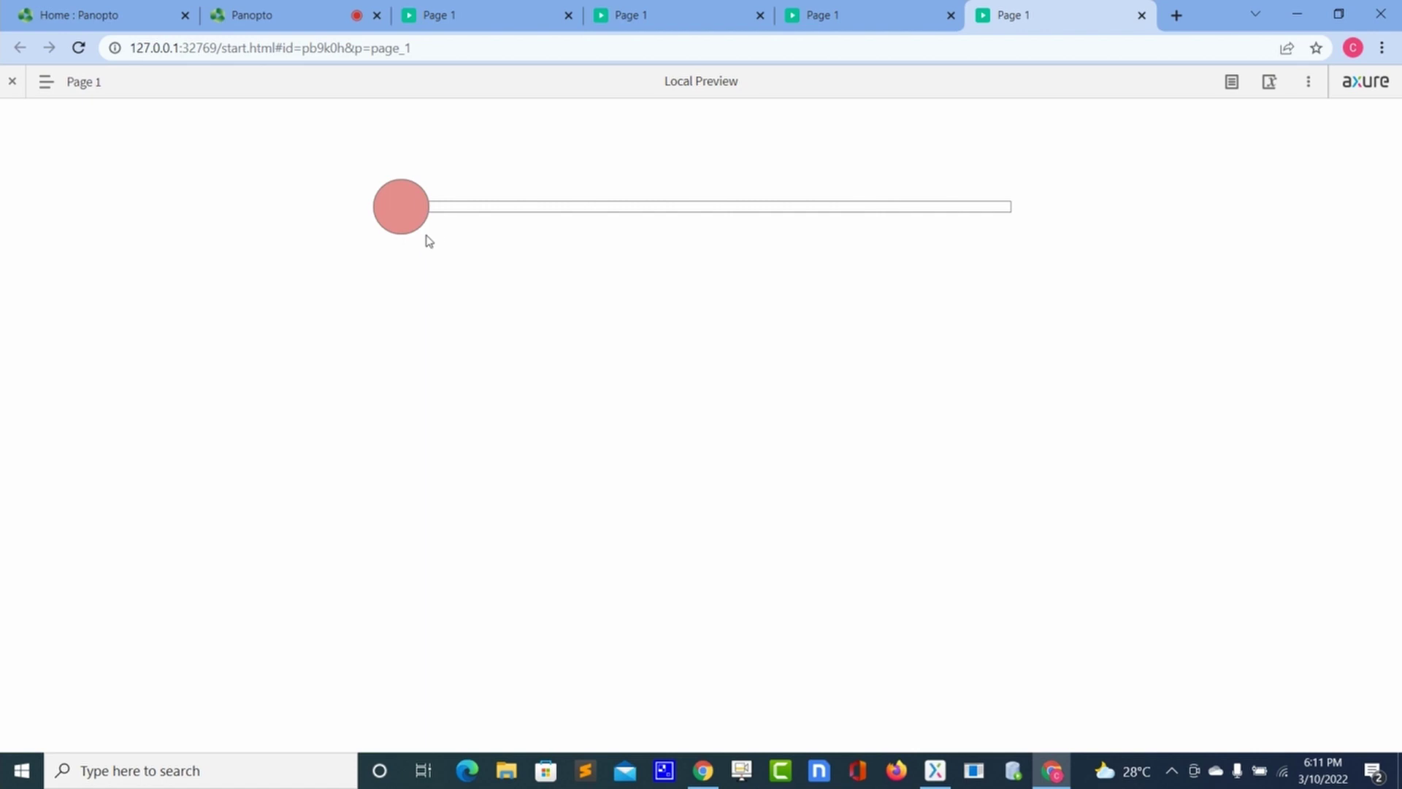
drag(413, 218, 857, 266)
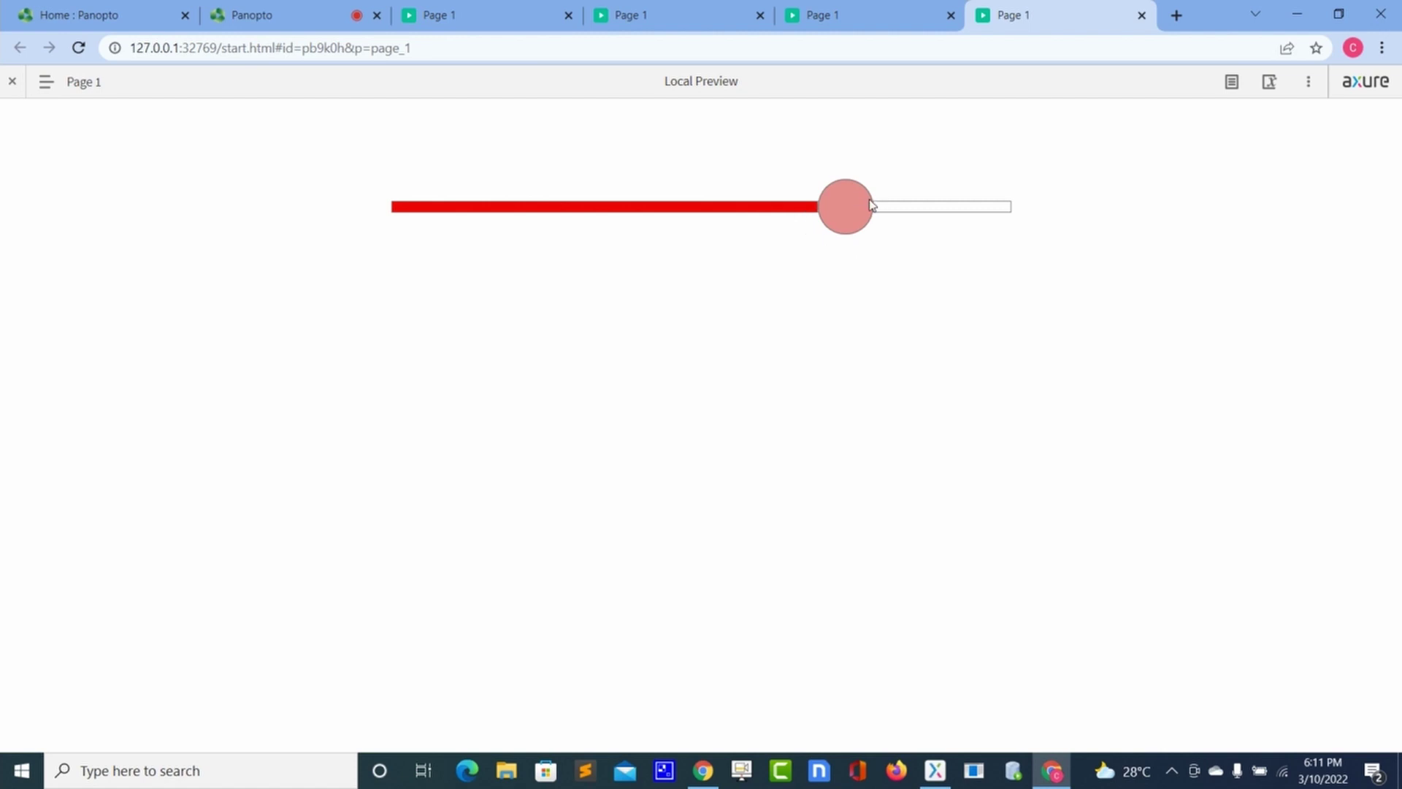
drag(890, 202, 1066, 230)
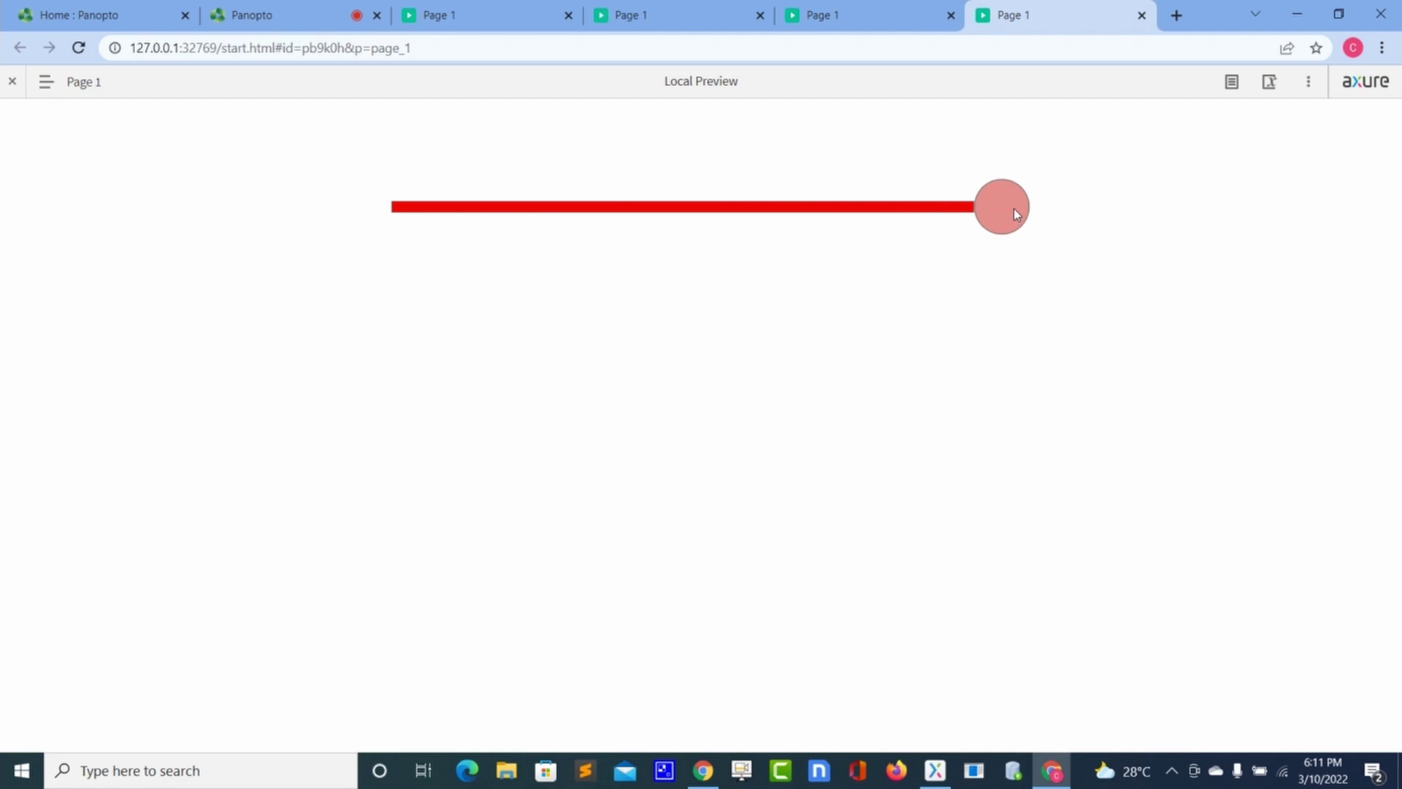
drag(1015, 214, 490, 251)
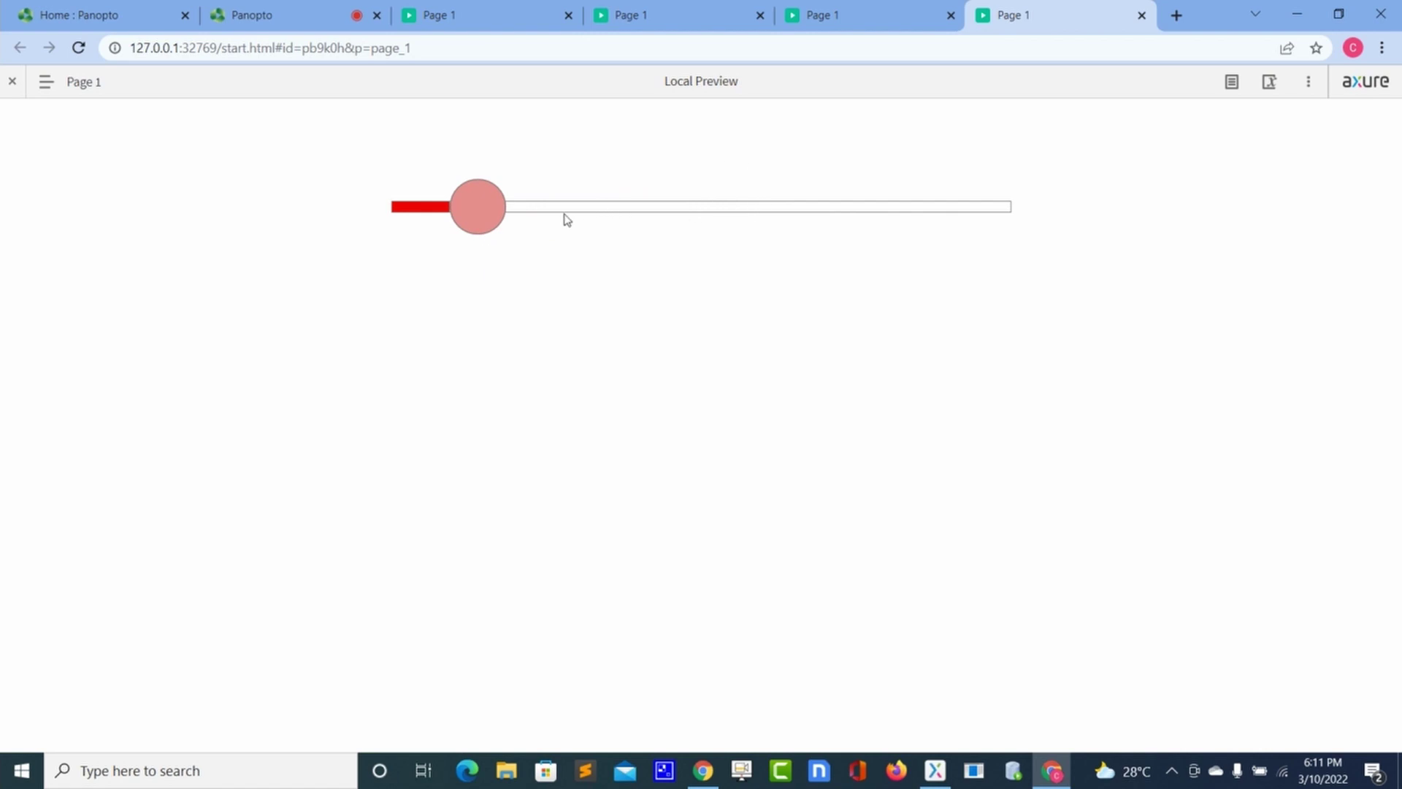
drag(485, 209, 981, 236)
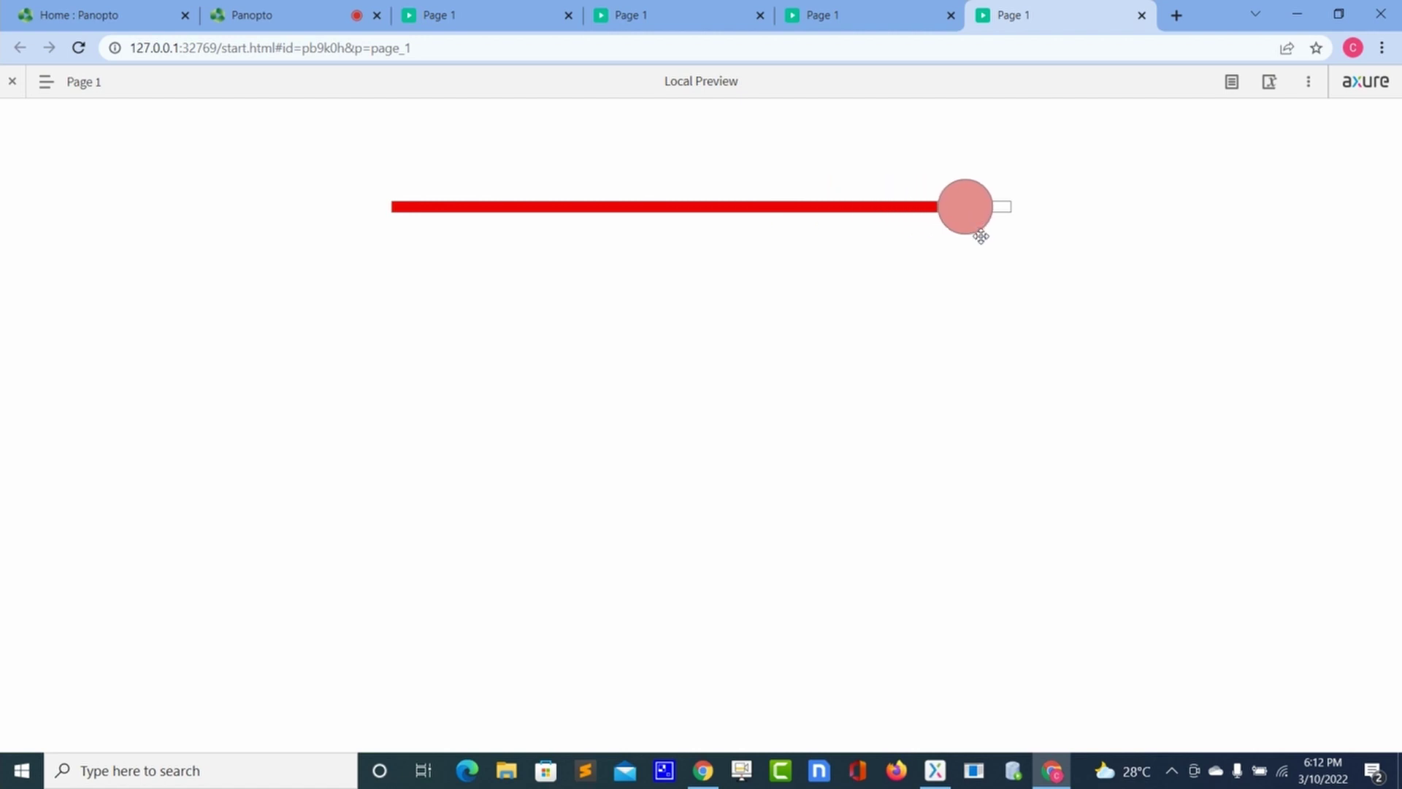
drag(1069, 168, 618, 200)
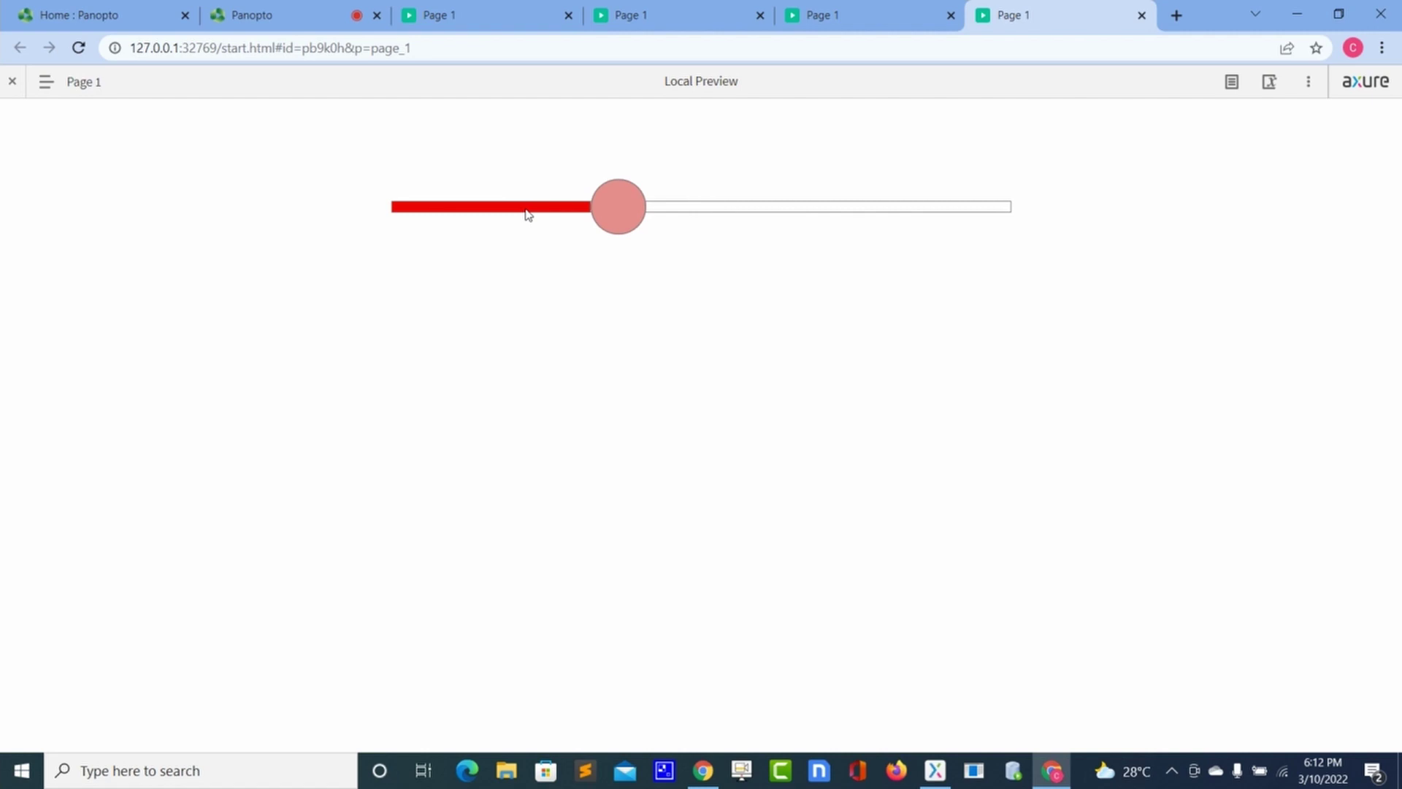
key(alt+Tab)
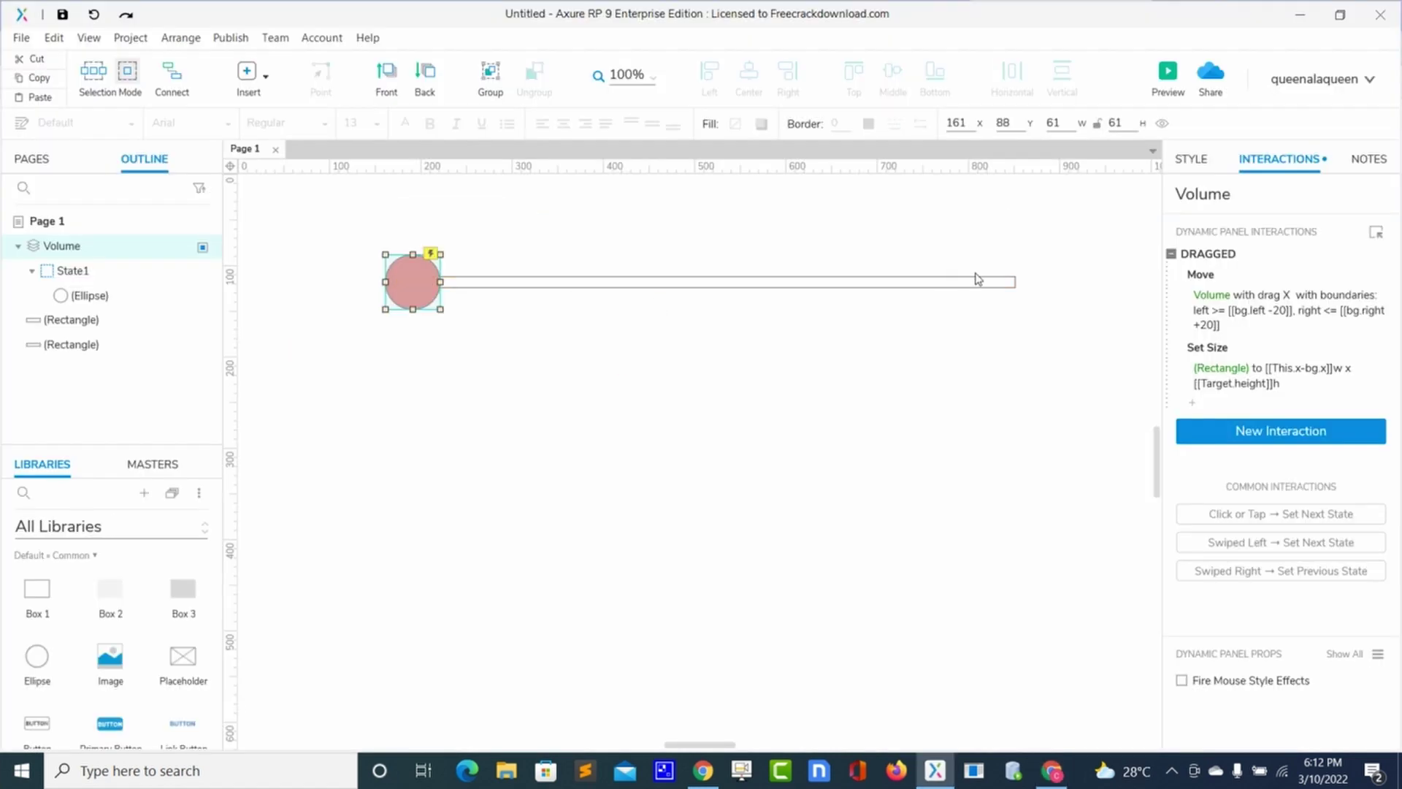